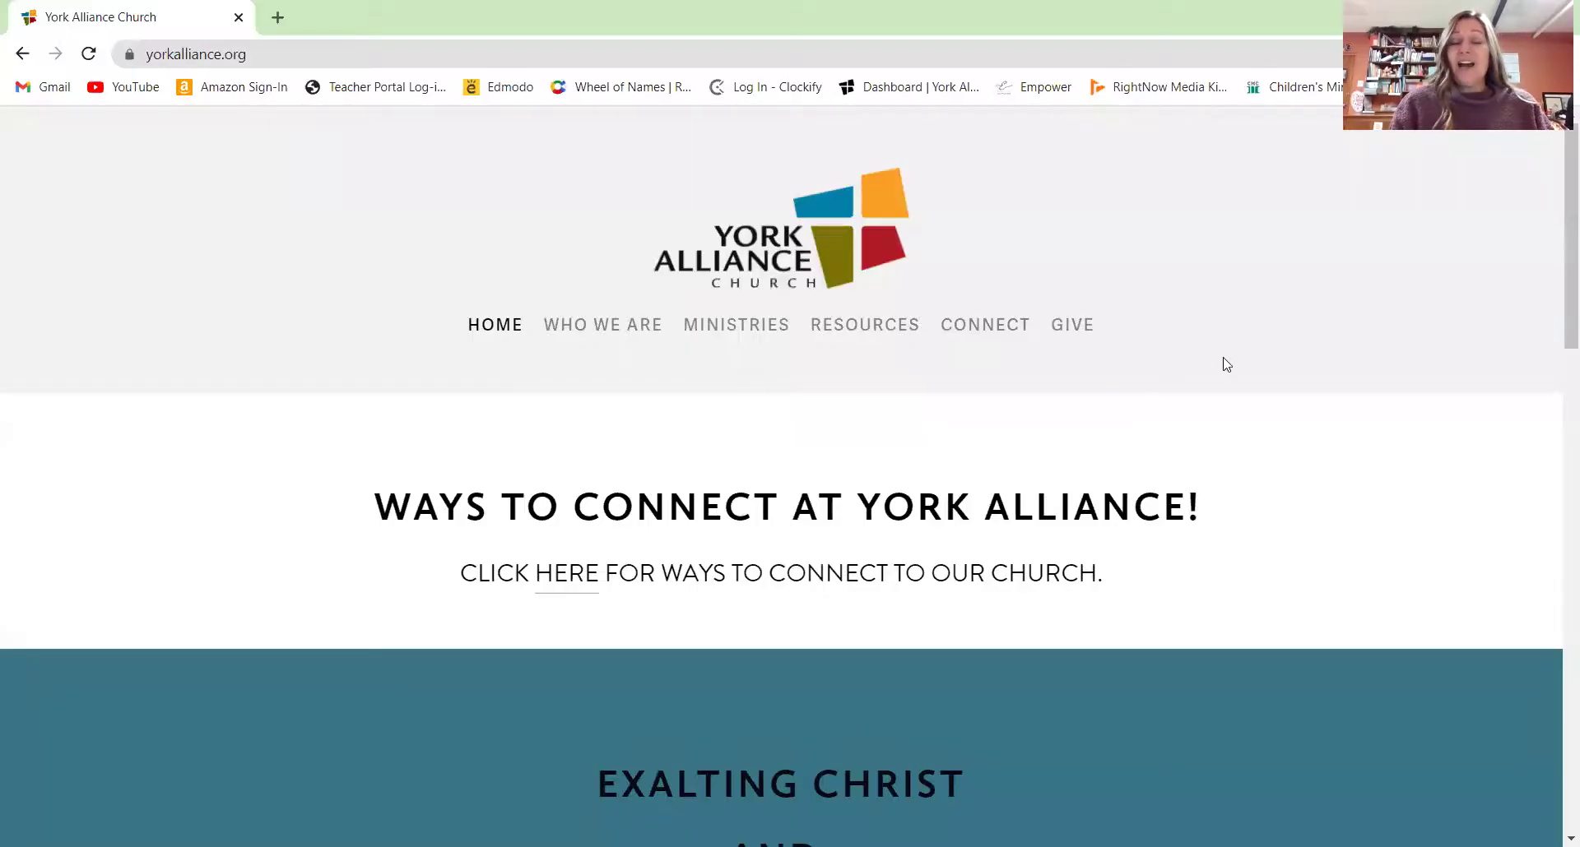
# Open the York Alliance One Church login page from CONNECT and view its portal URL.
pyautogui.moveTo(981, 329)
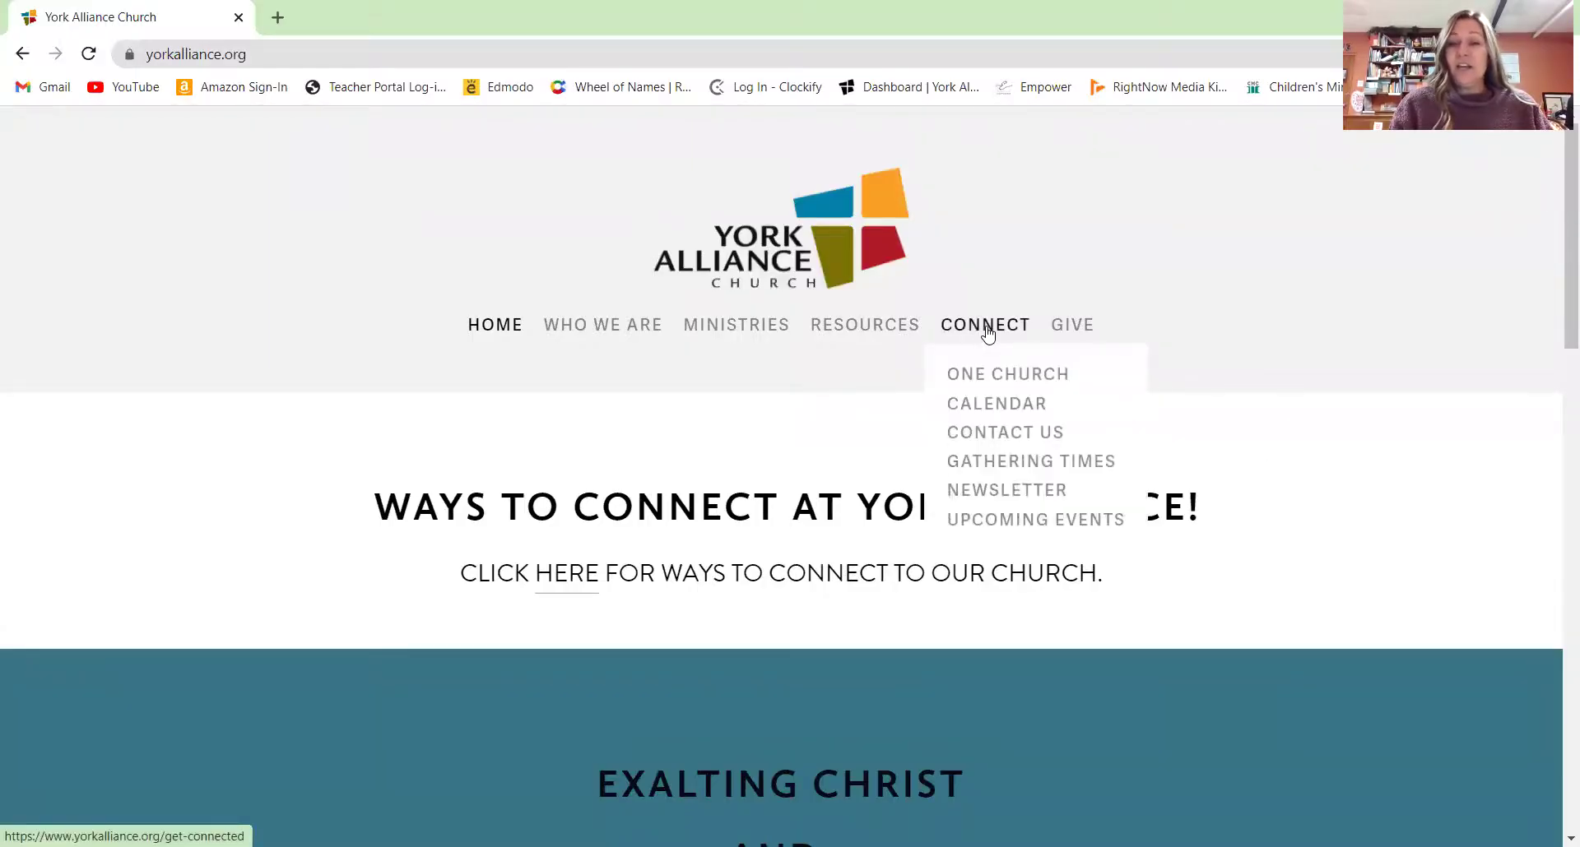
pyautogui.click(989, 380)
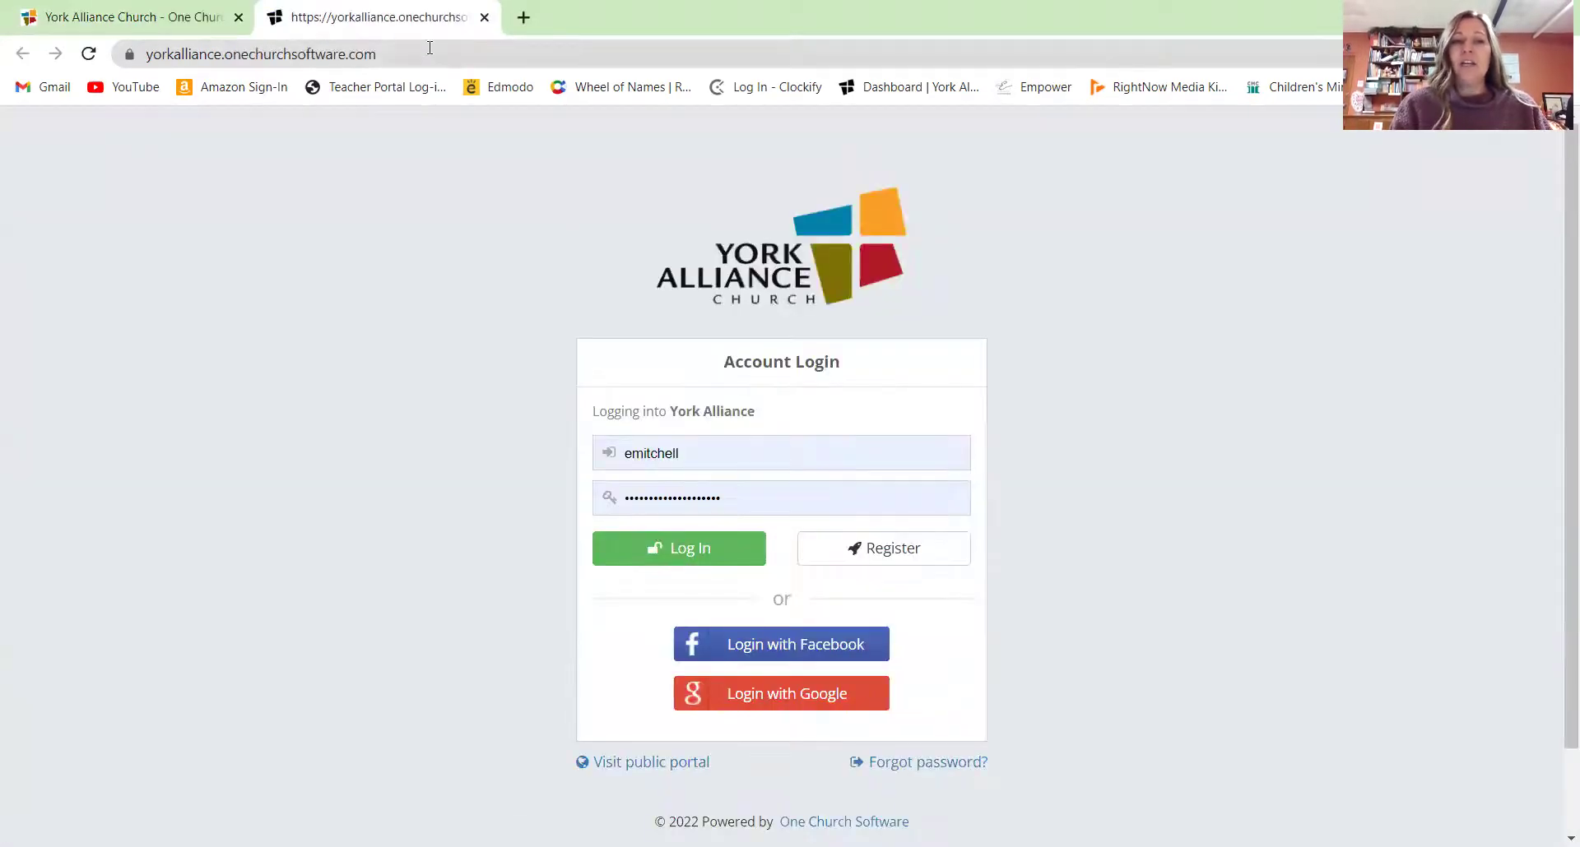
pyautogui.click(431, 60)
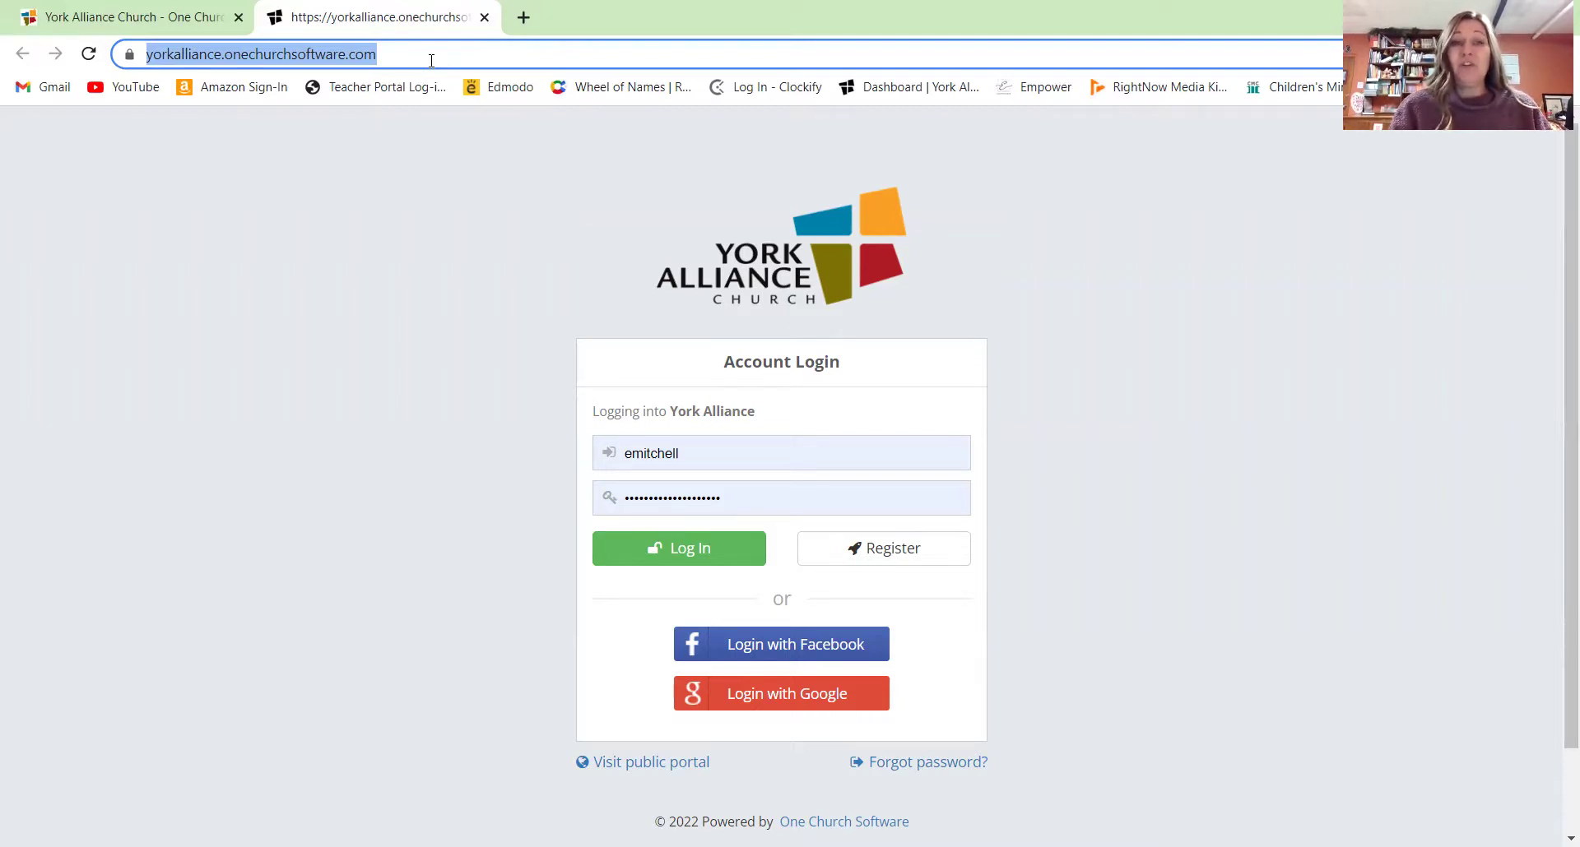
pyautogui.click(412, 209)
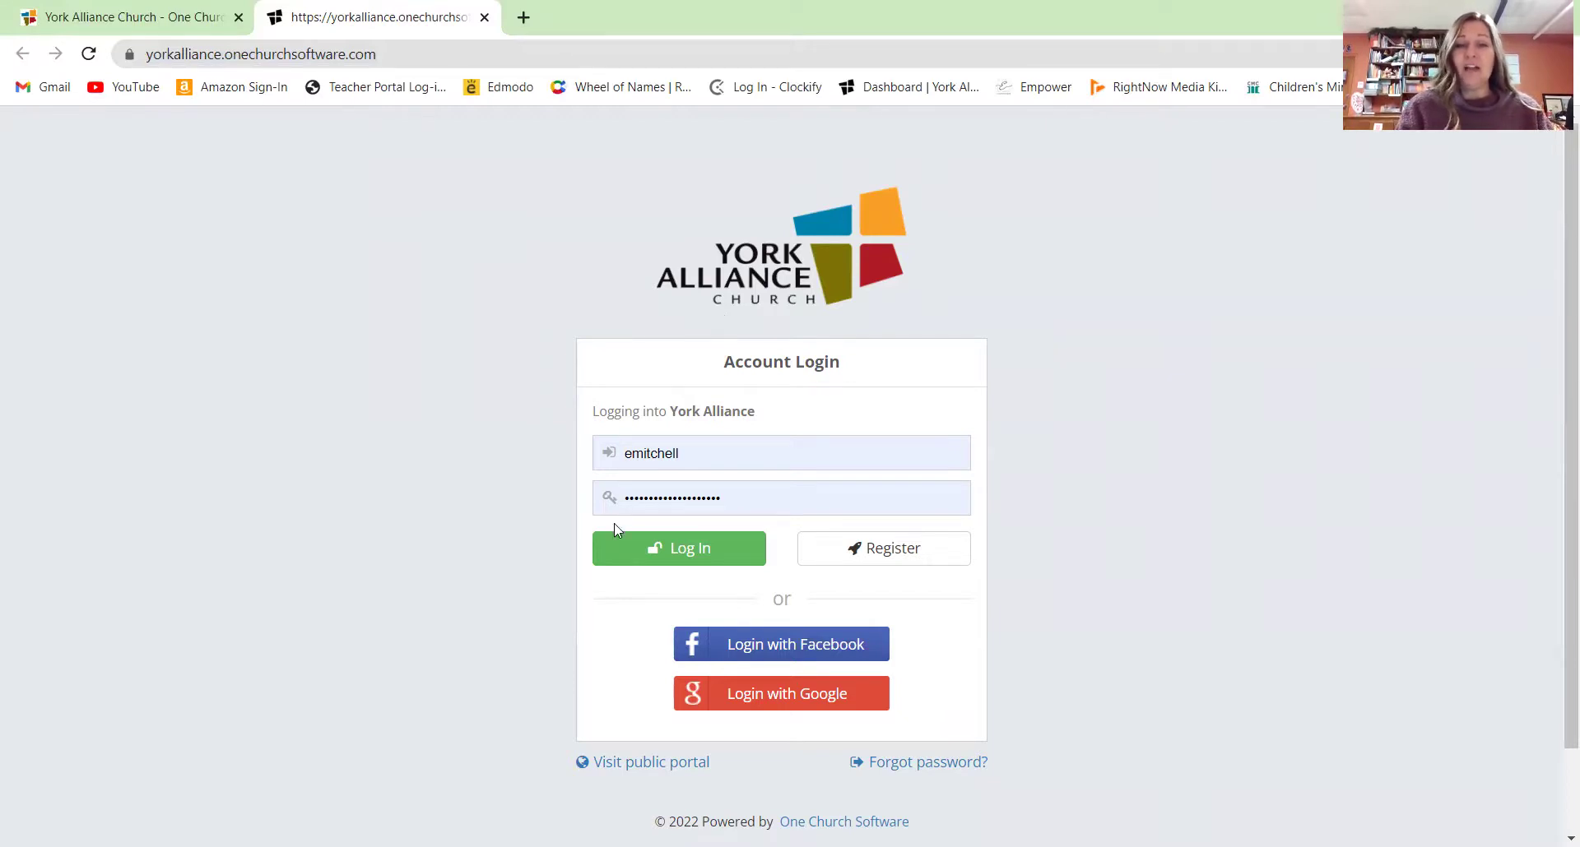
# Log in to the York Alliance account using the saved username and password.
pyautogui.click(681, 559)
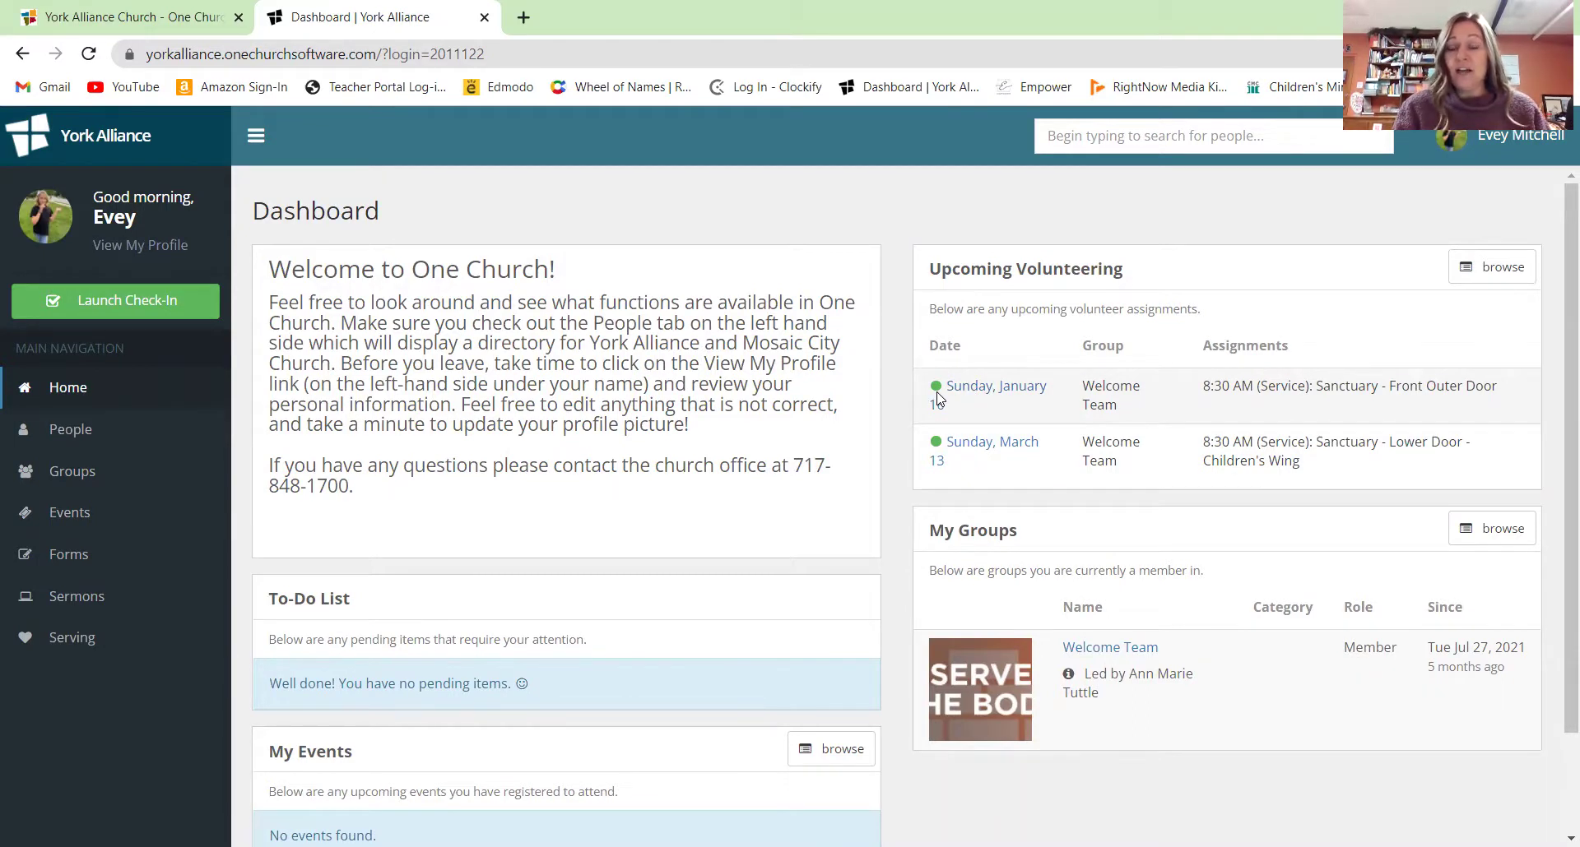
# Open the January 16 serving assignment and set its response to Swap with someone.
pyautogui.click(1001, 396)
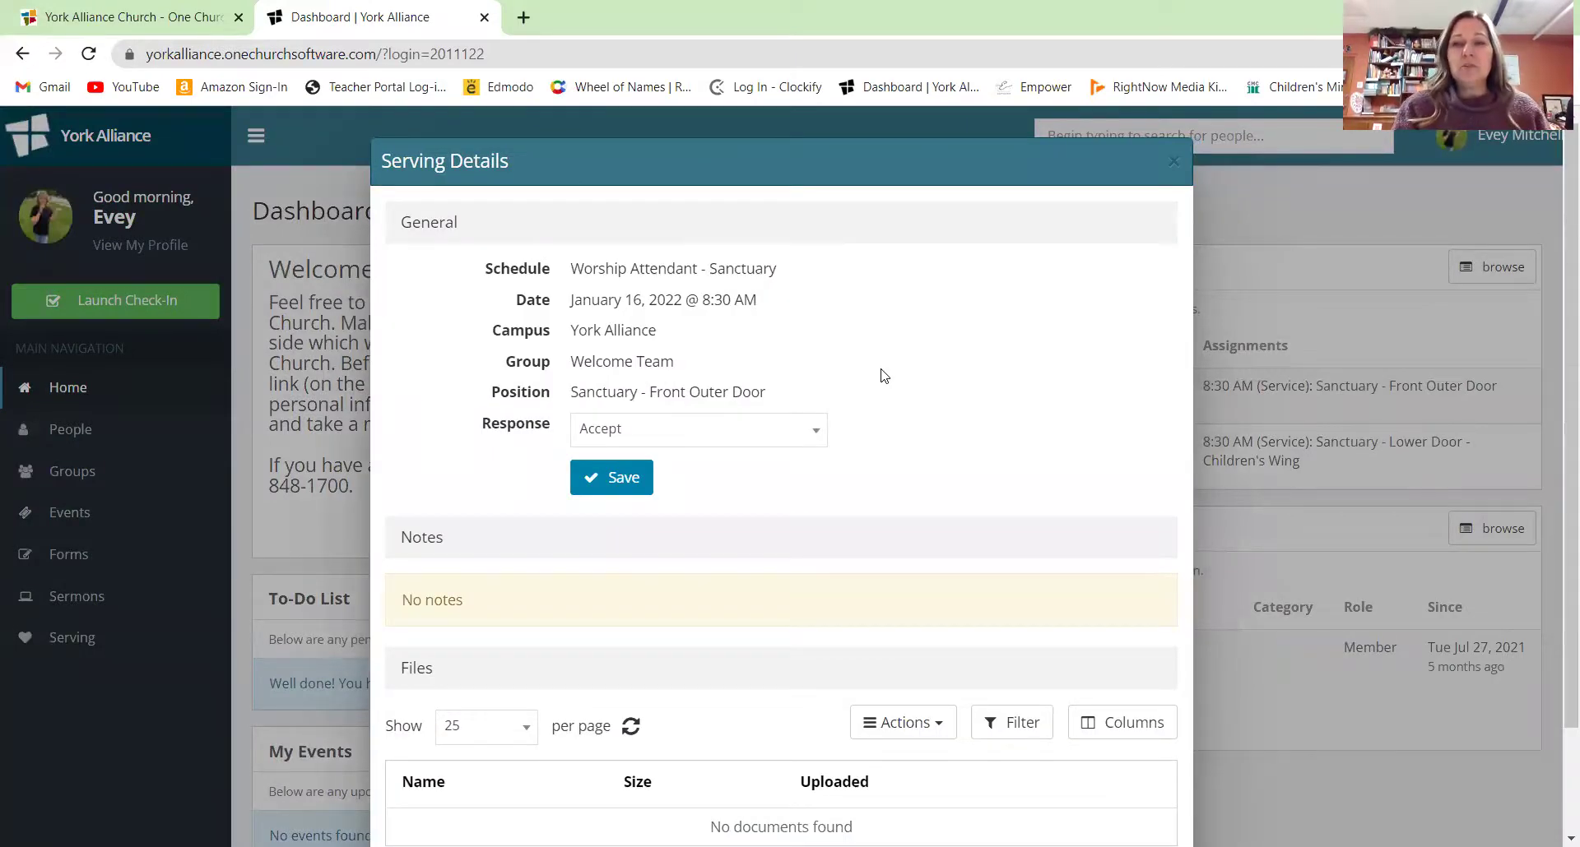
pyautogui.click(809, 433)
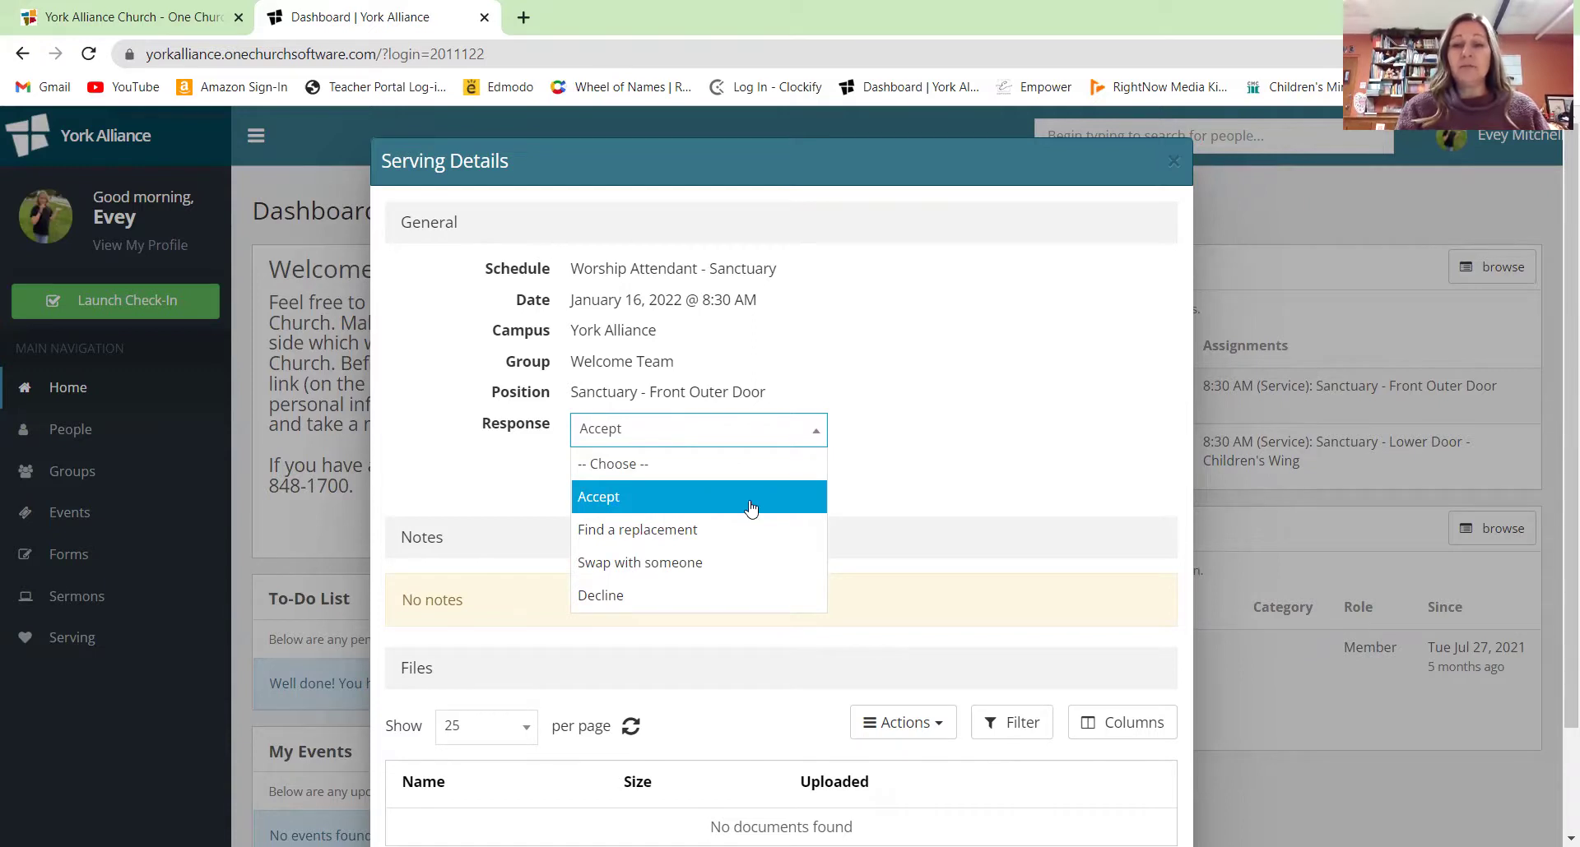
pyautogui.click(693, 564)
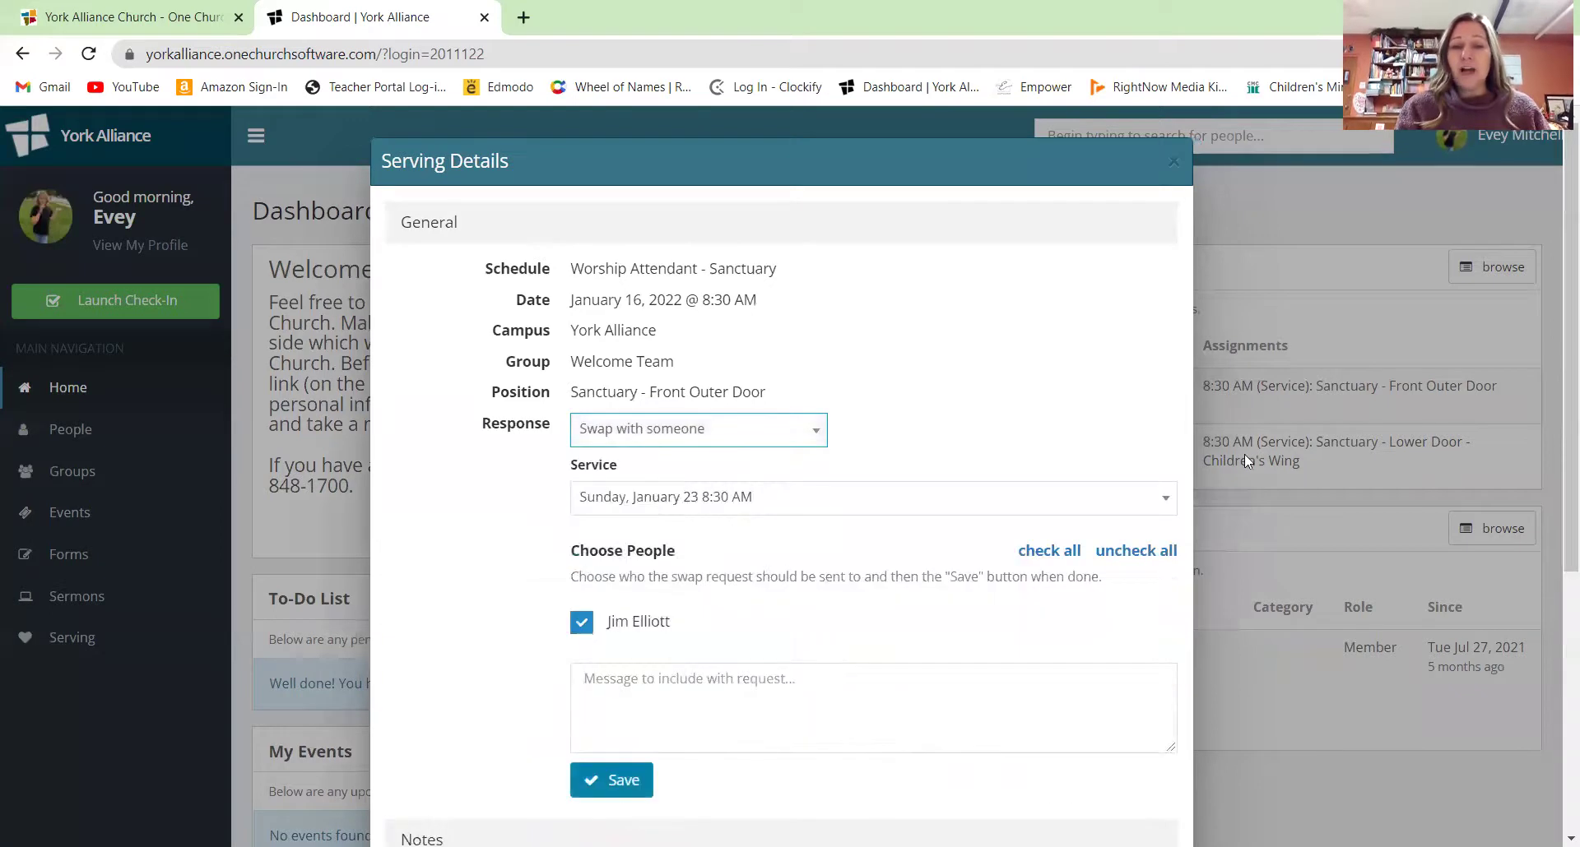
pyautogui.scroll(-2, 1558, 451)
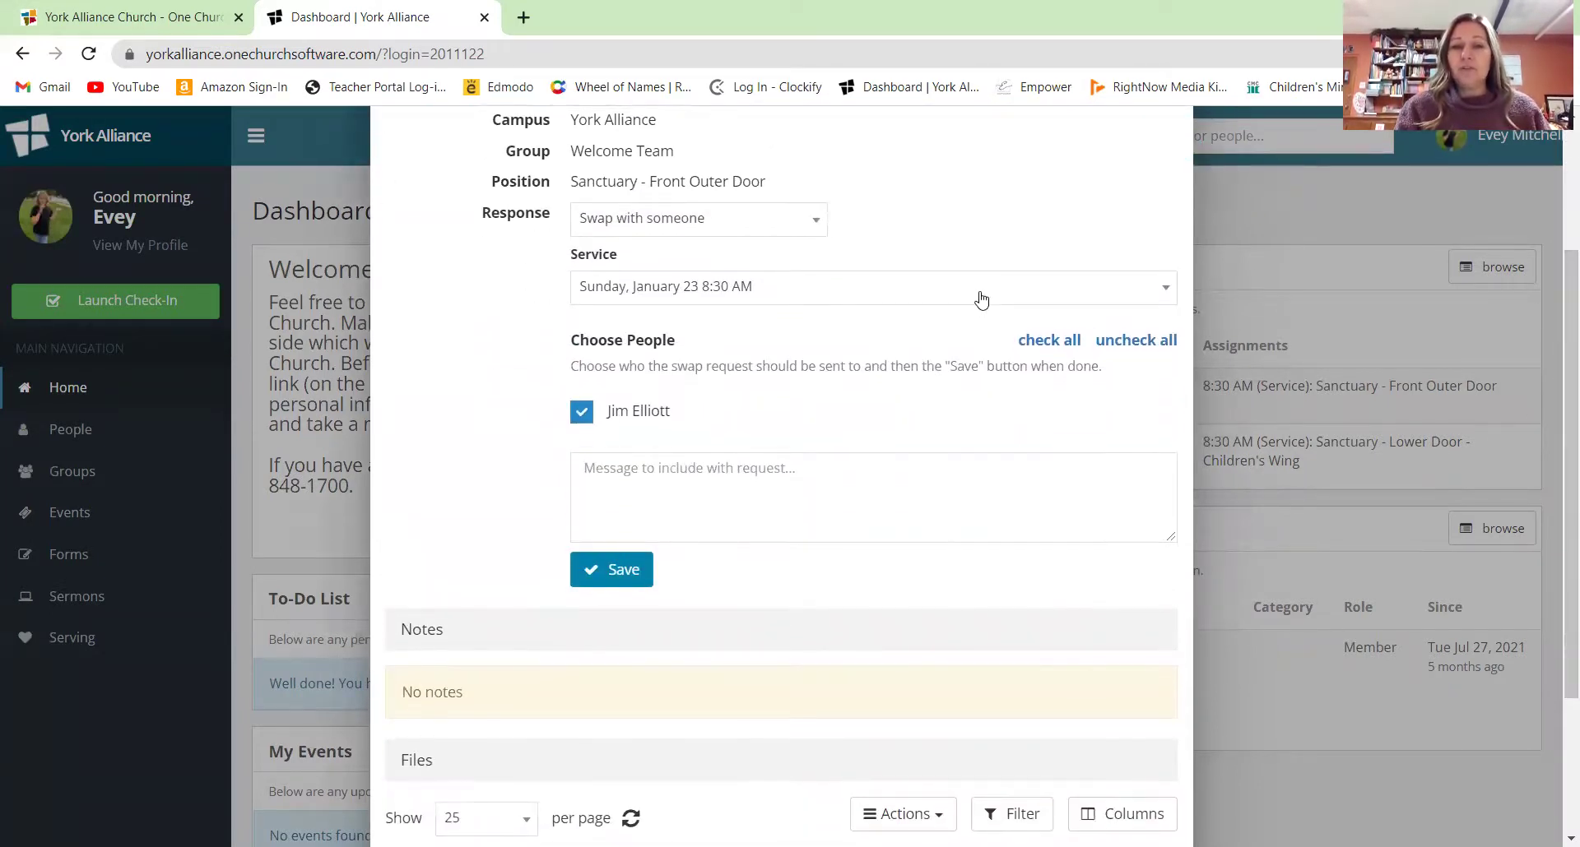
# Choose Sunday, February 6 8:30 AM as the service to swap into.
pyautogui.click(597, 290)
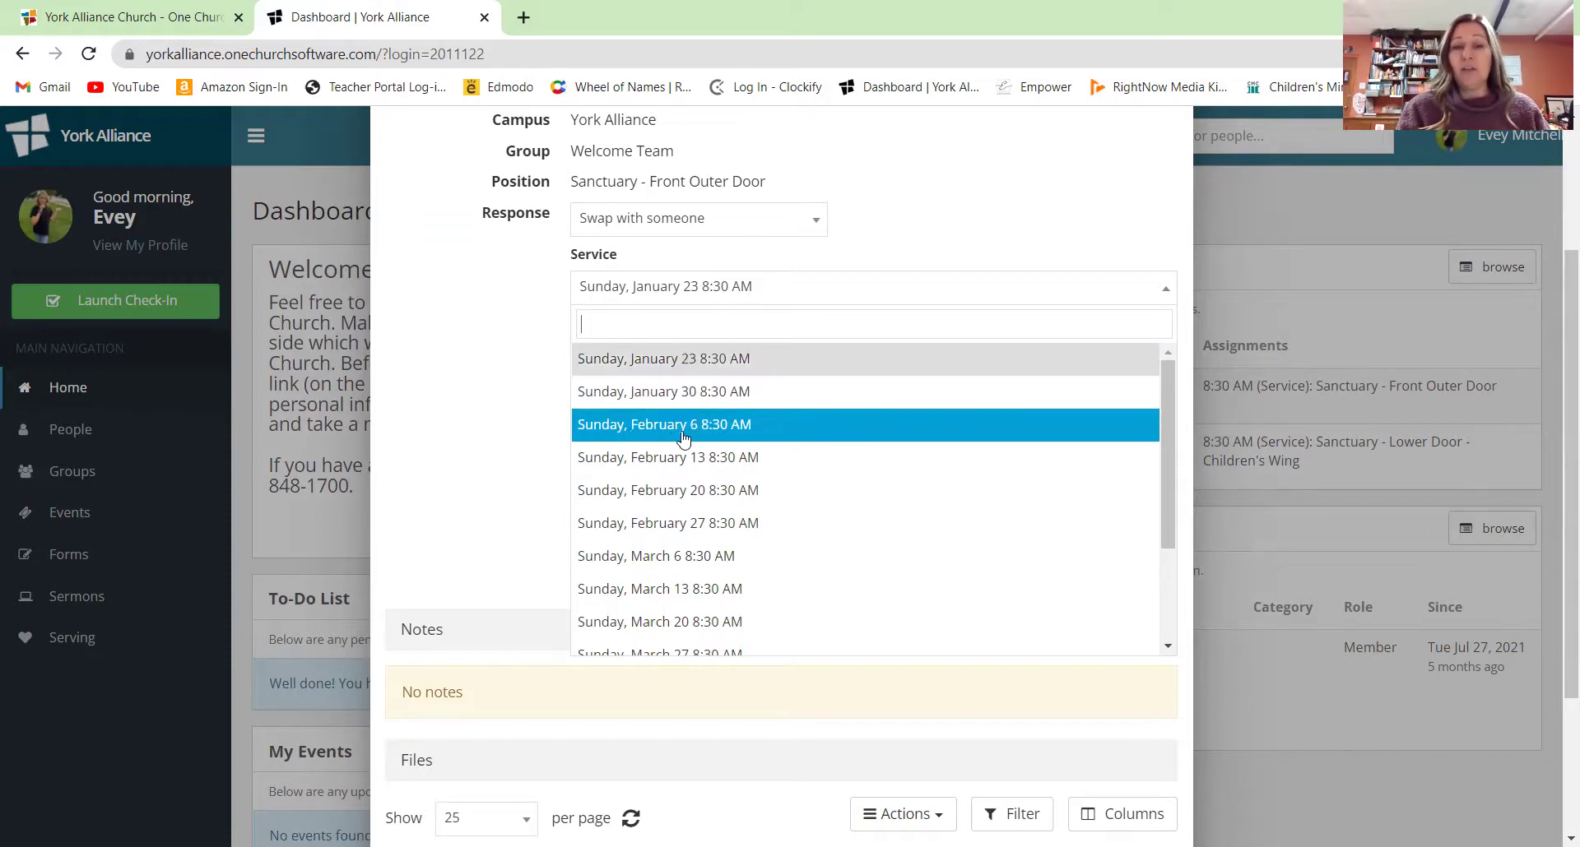
pyautogui.click(659, 427)
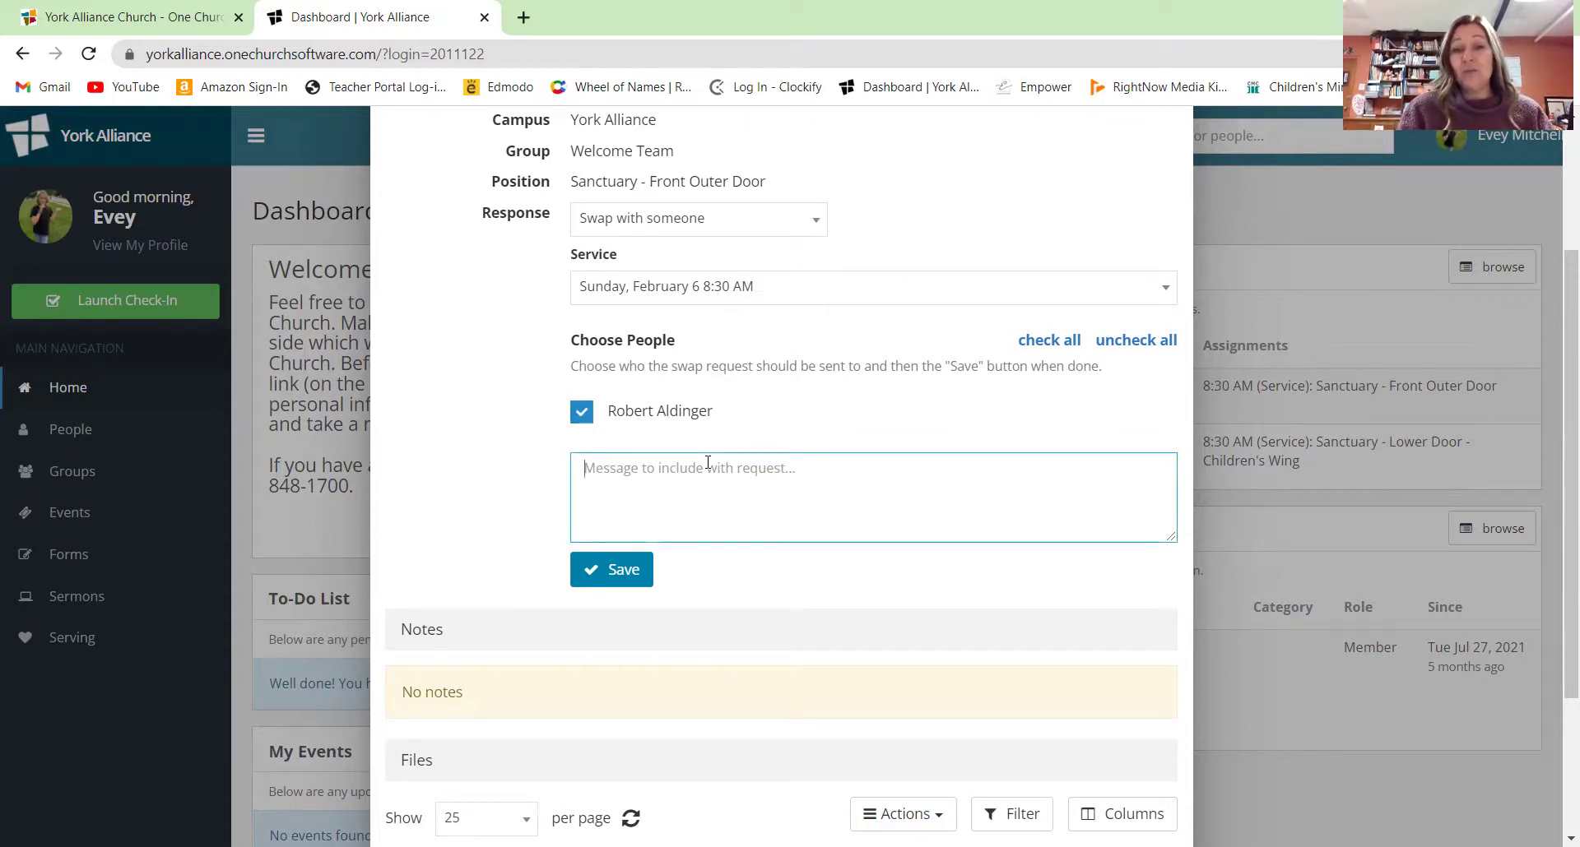
pyautogui.click(750, 288)
pyautogui.click(749, 290)
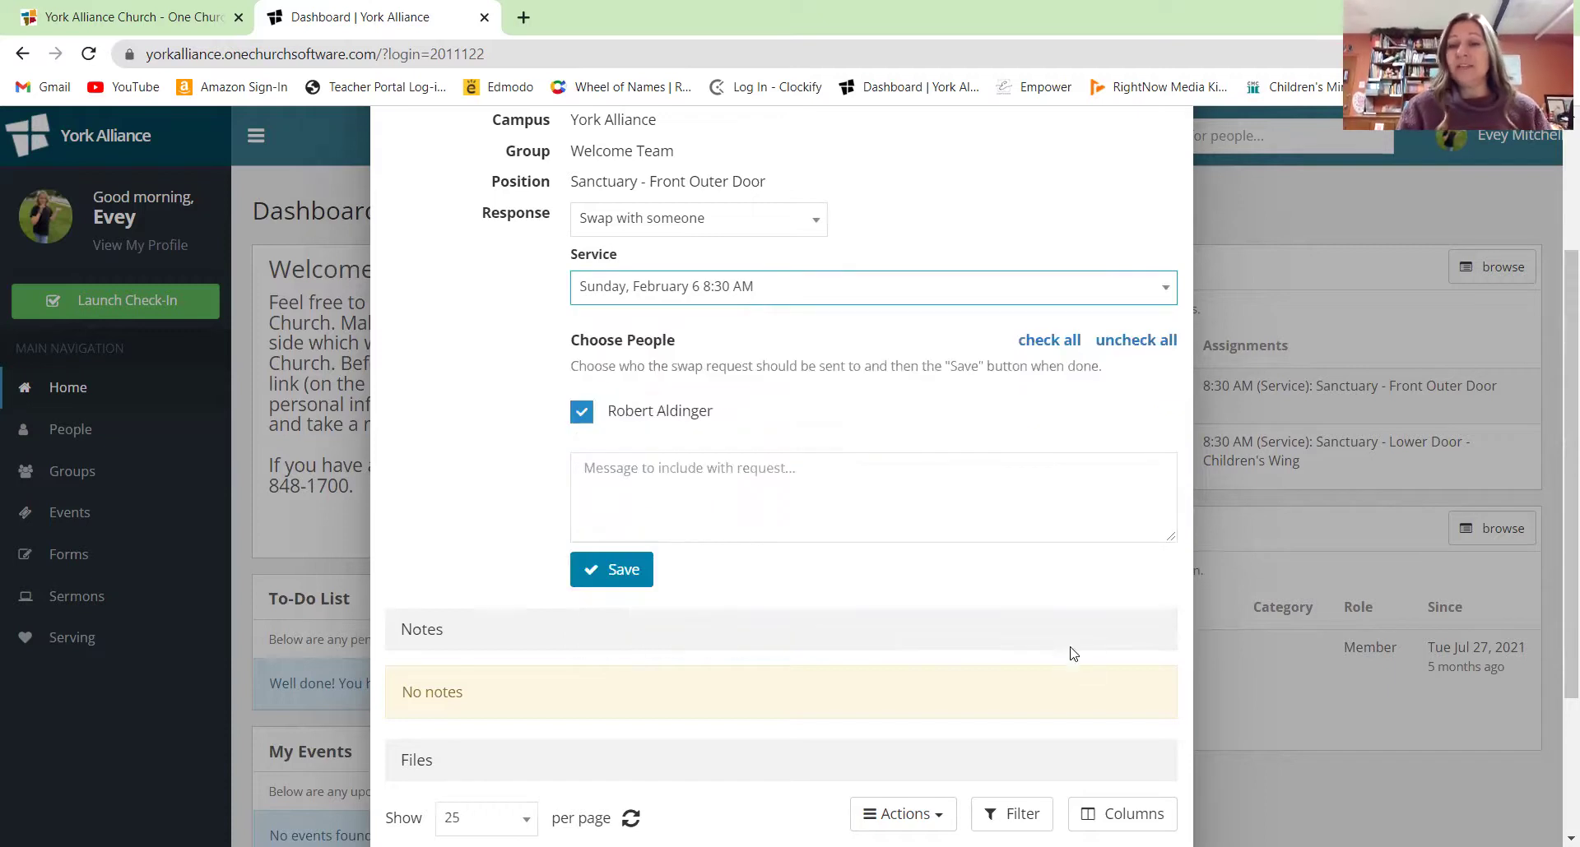
pyautogui.moveTo(1555, 529); pyautogui.dragTo(1558, 671)
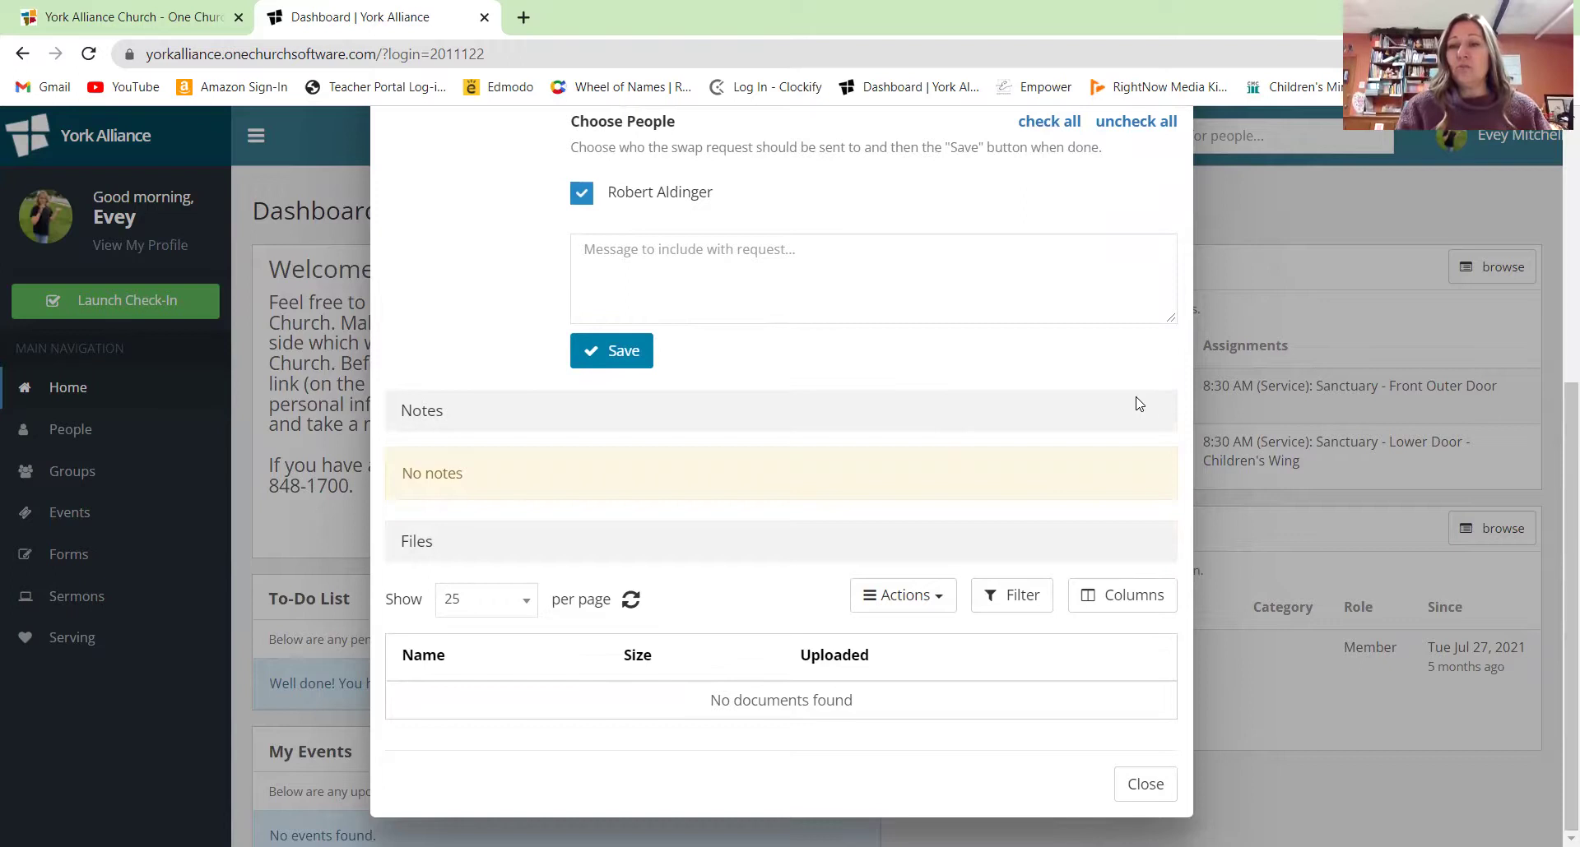
pyautogui.moveTo(1556, 587); pyautogui.dragTo(1555, 403)
# Change the January 16 response to Find a replacement, review the message box, and close the details.
pyautogui.click(758, 444)
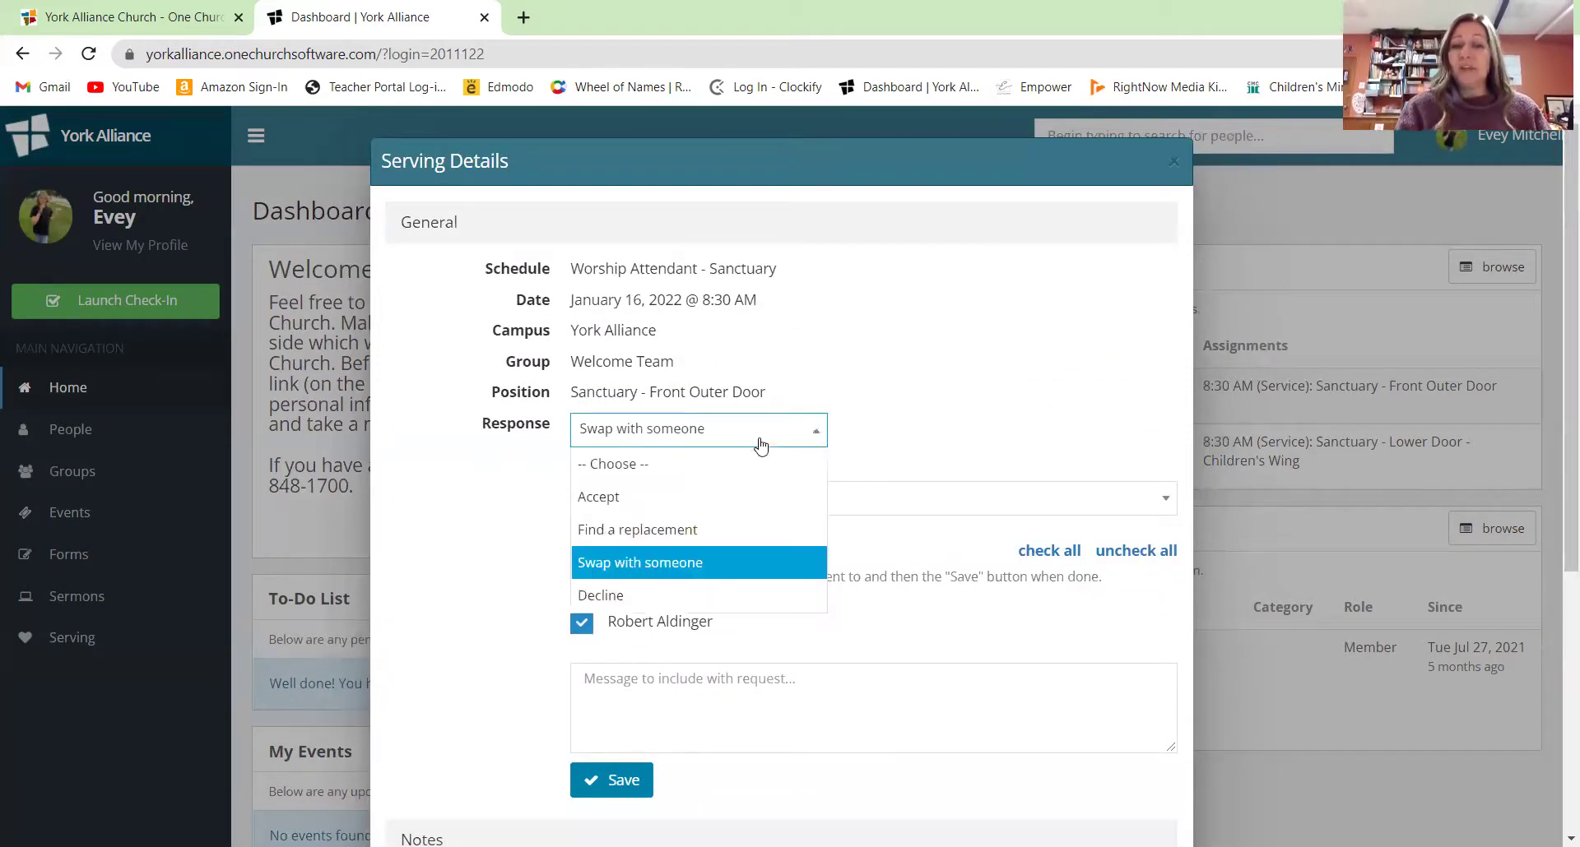
pyautogui.click(705, 530)
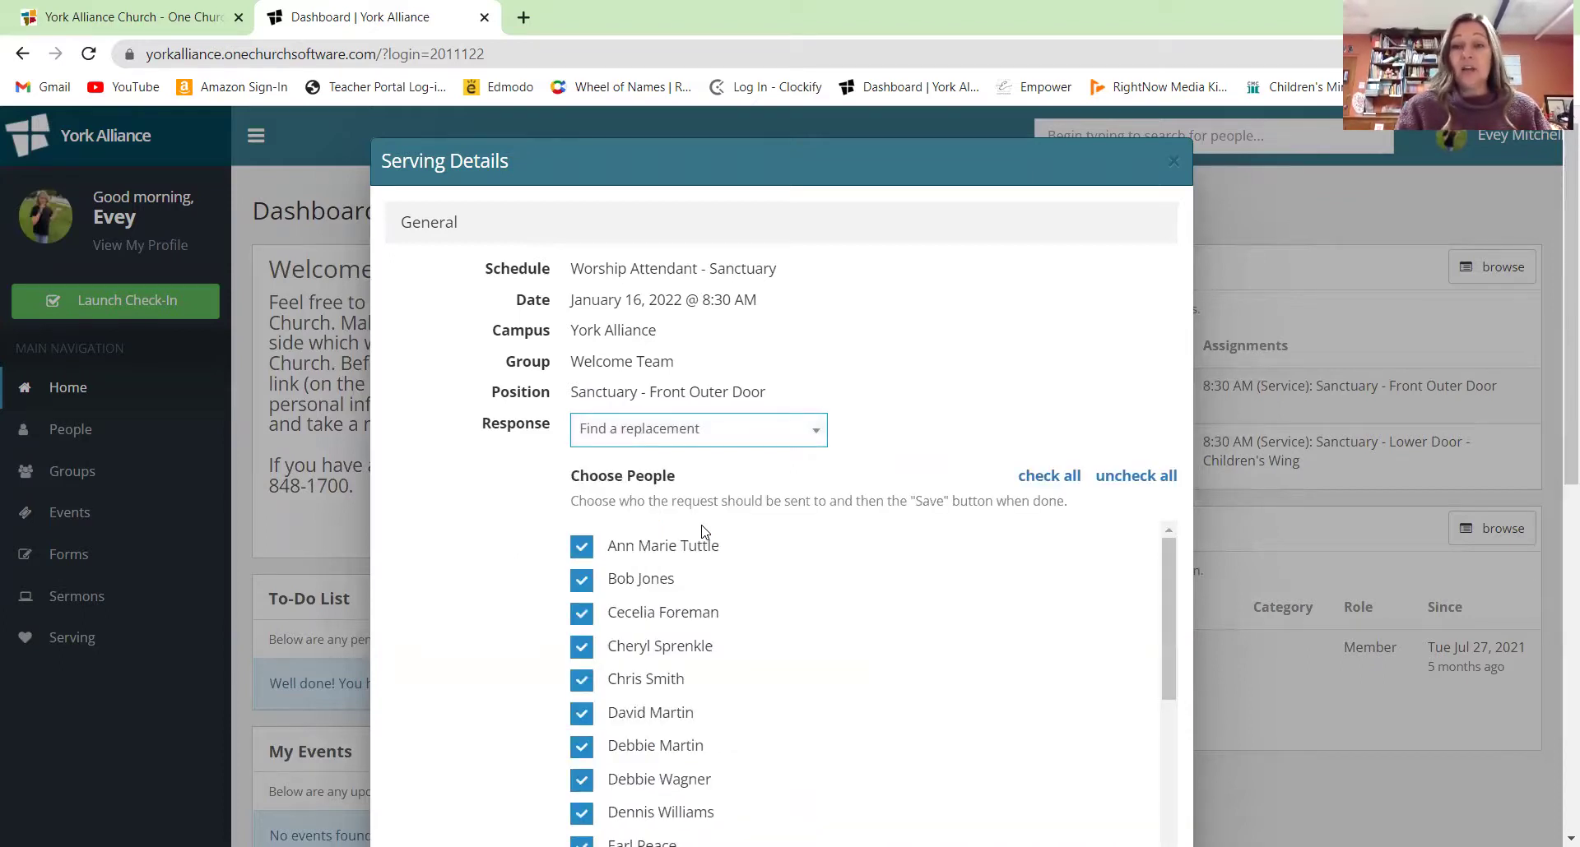
pyautogui.moveTo(1556, 410); pyautogui.dragTo(1556, 479)
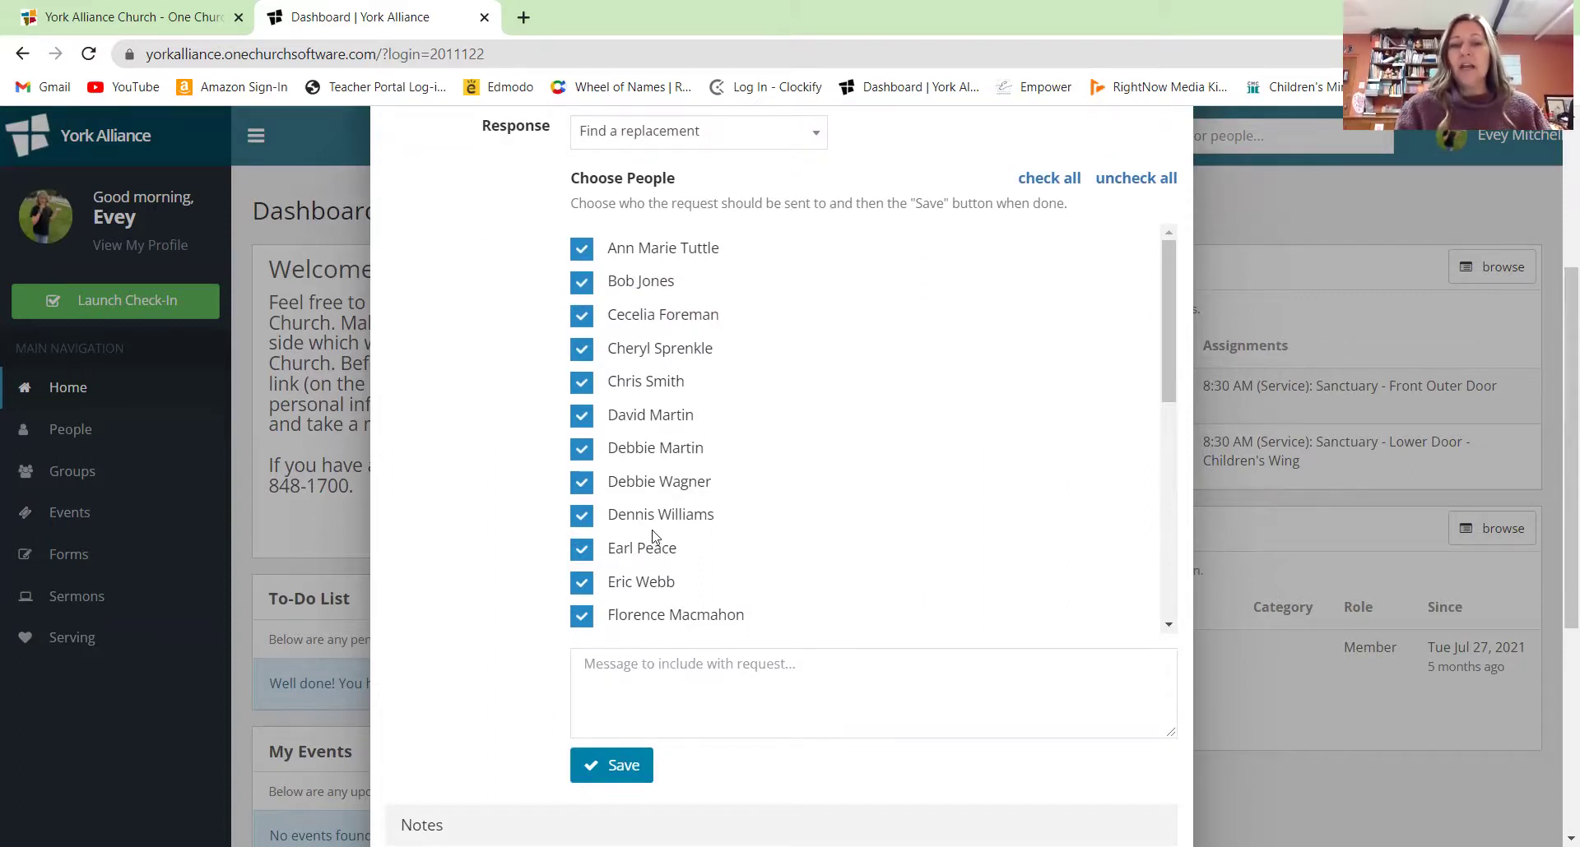
pyautogui.click(633, 692)
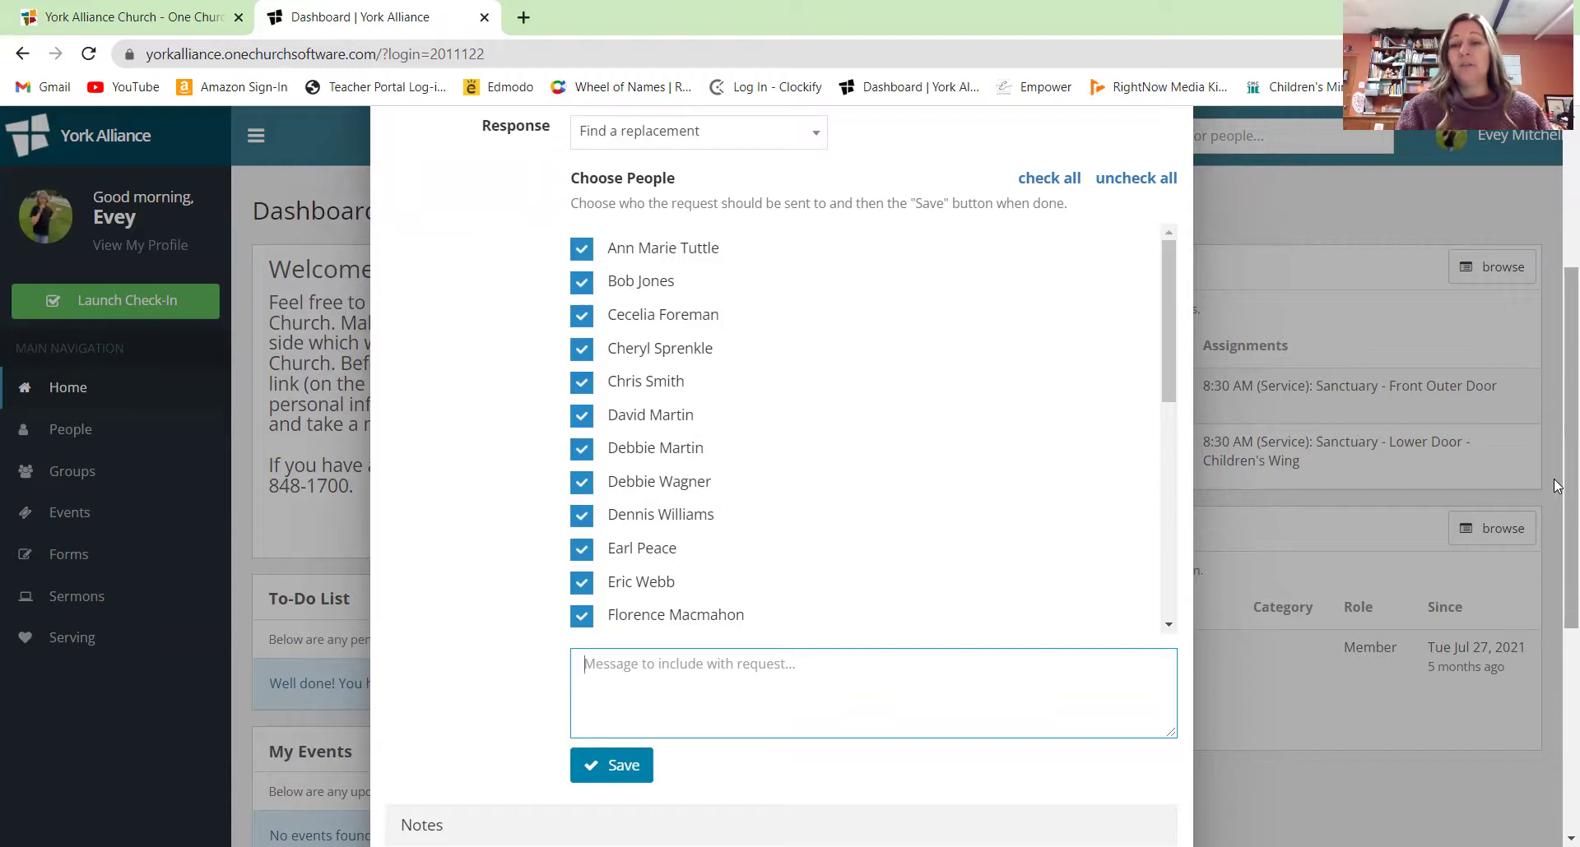
pyautogui.moveTo(1558, 486); pyautogui.dragTo(1557, 612)
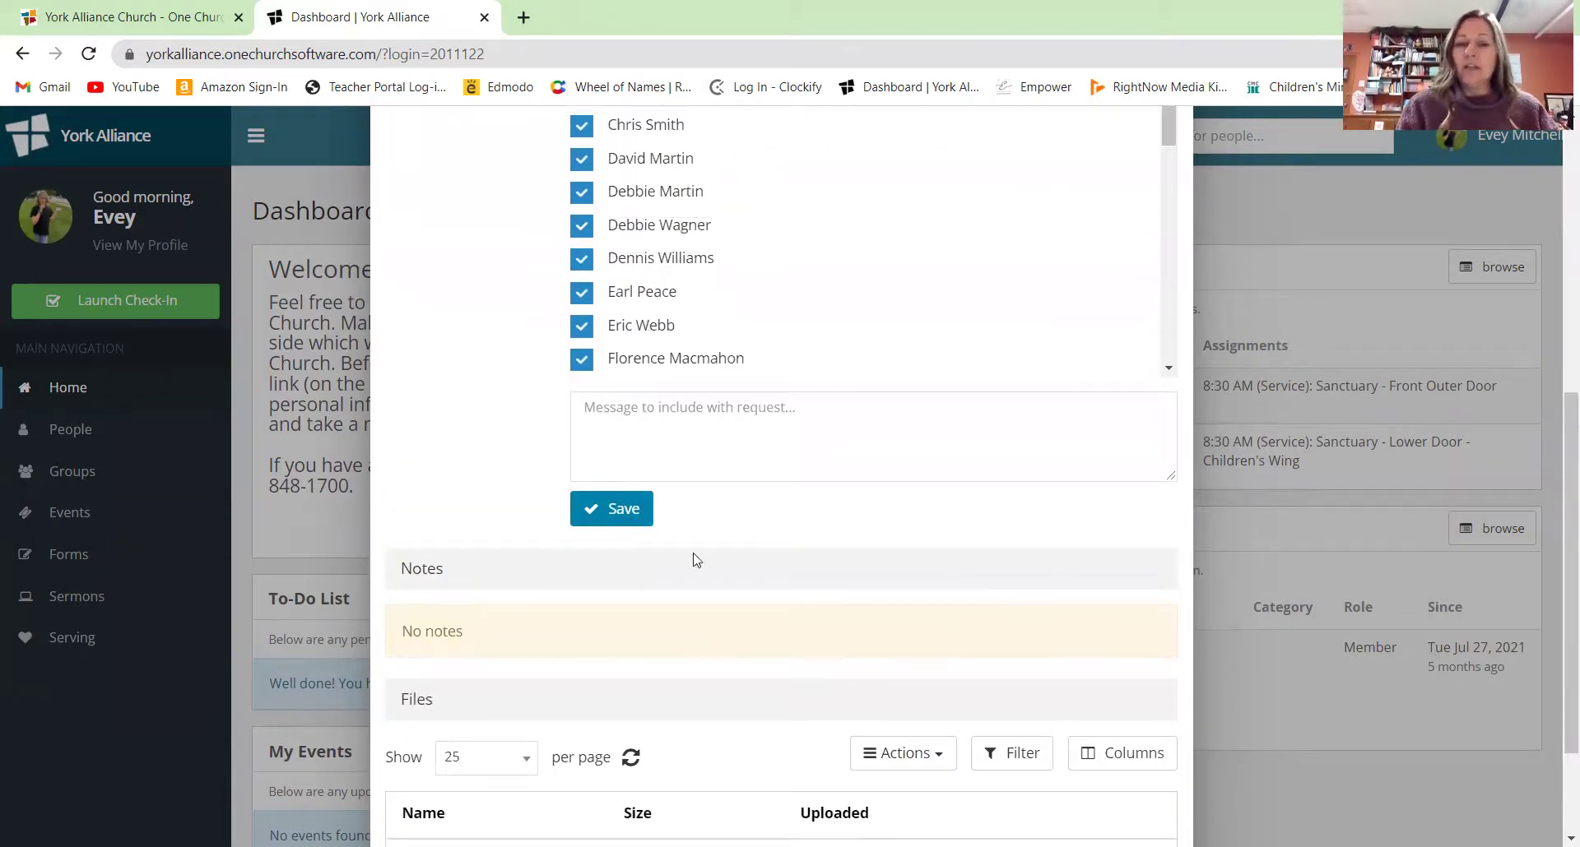
pyautogui.moveTo(1558, 546); pyautogui.dragTo(1557, 623)
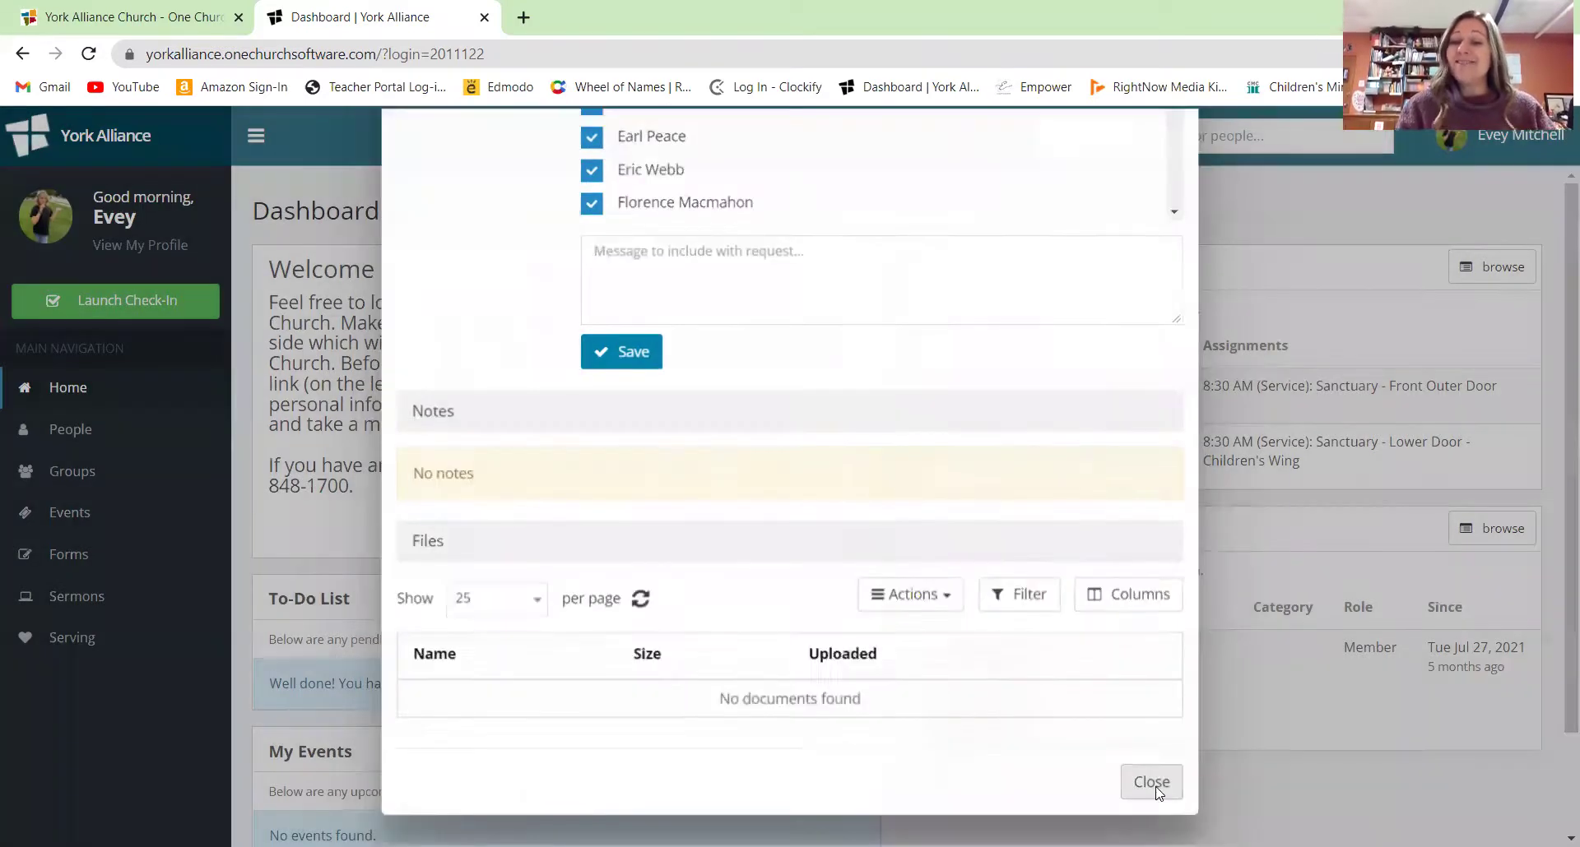
pyautogui.click(1152, 783)
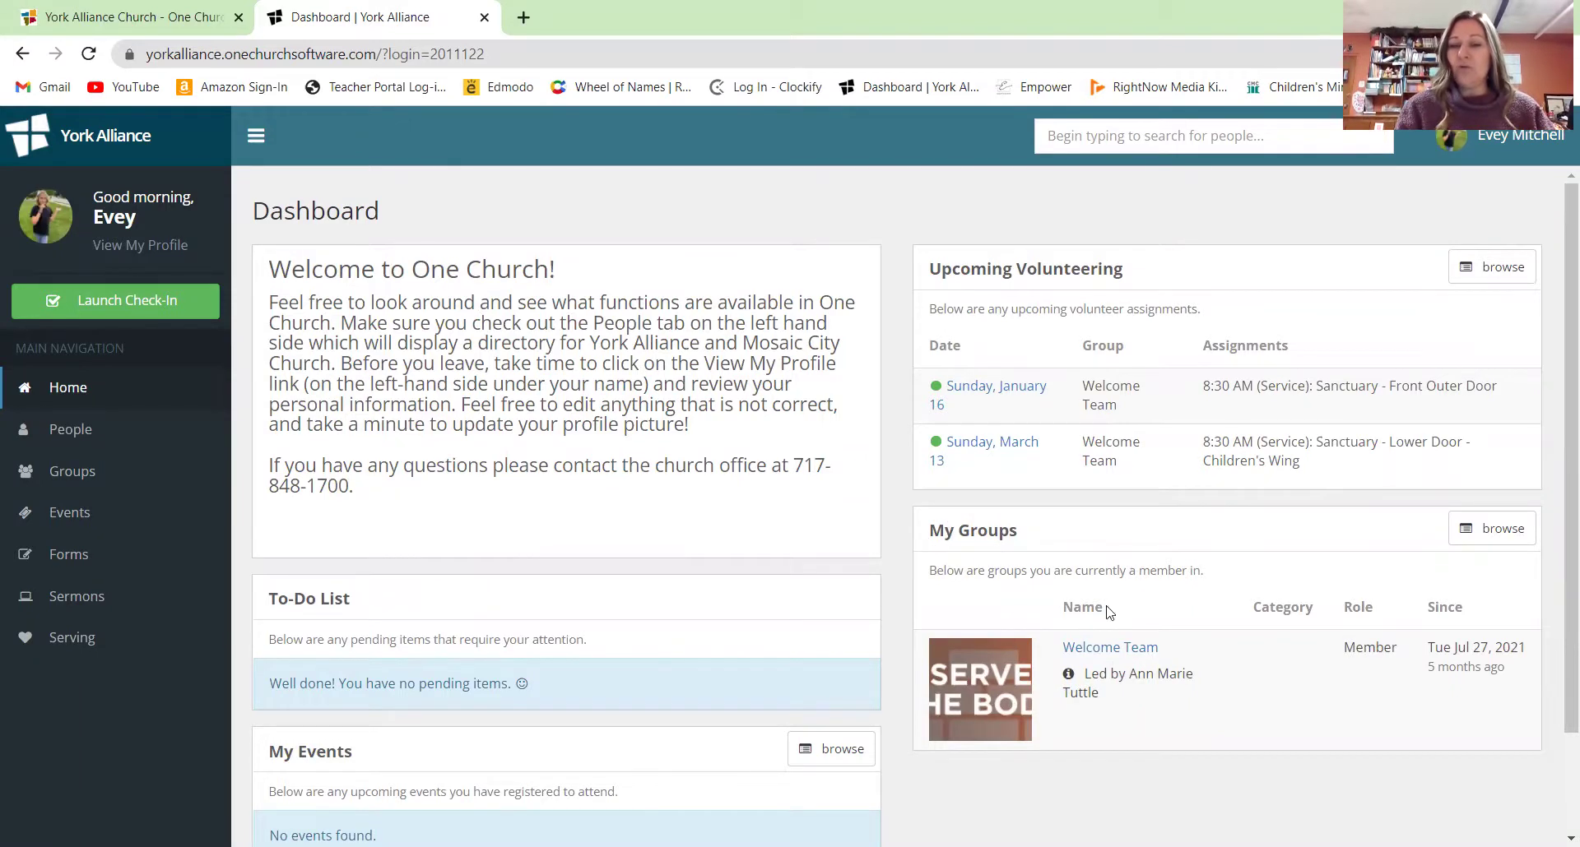
# Open the Welcome Team's Members list and view the group leader's Person Profile.
pyautogui.click(1117, 654)
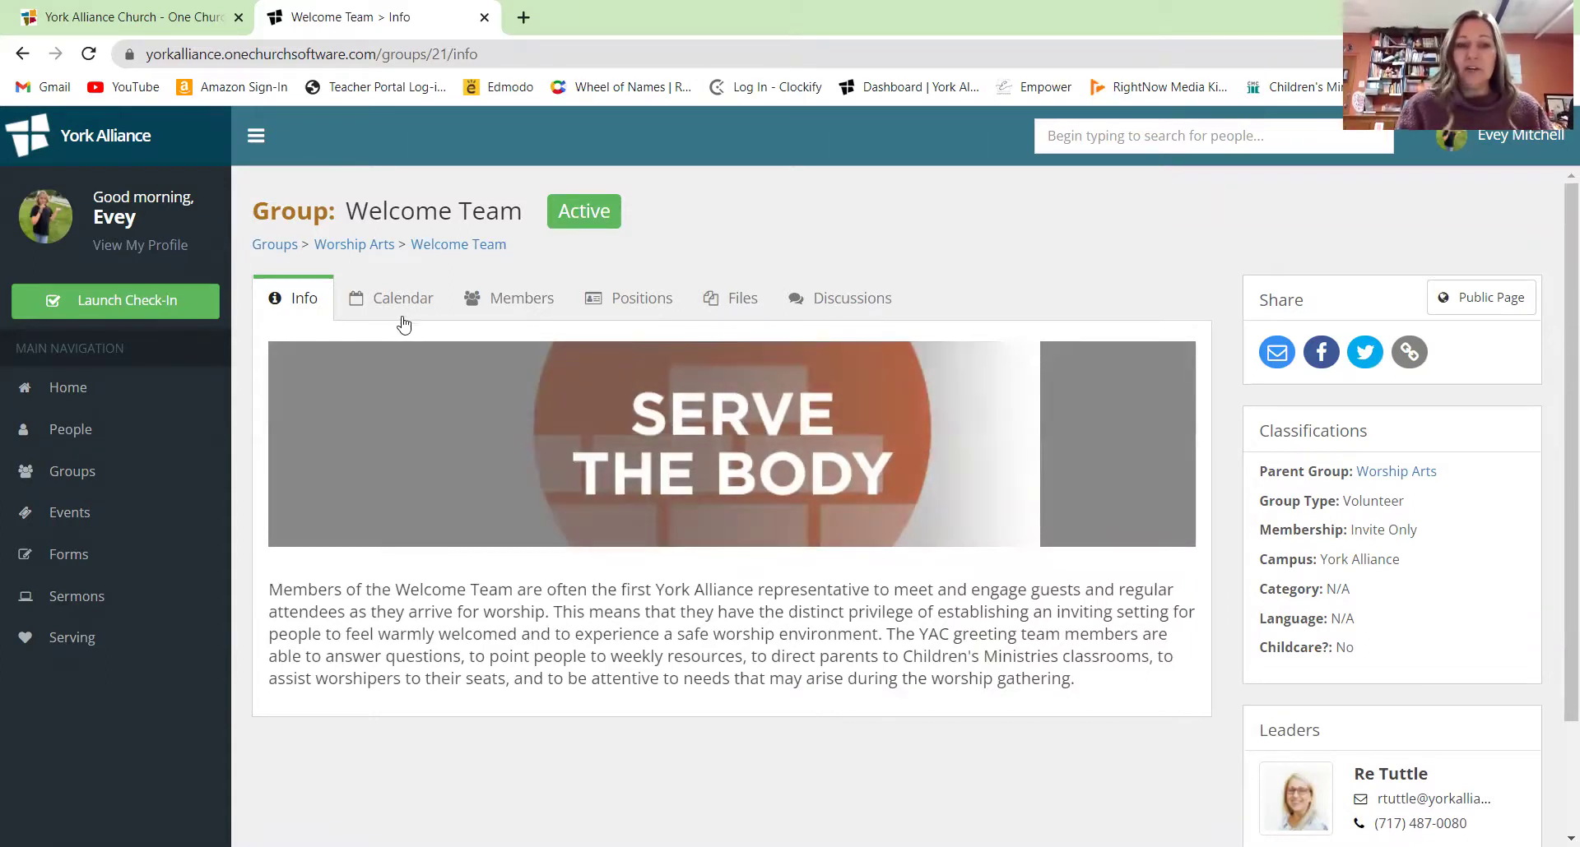
pyautogui.click(519, 302)
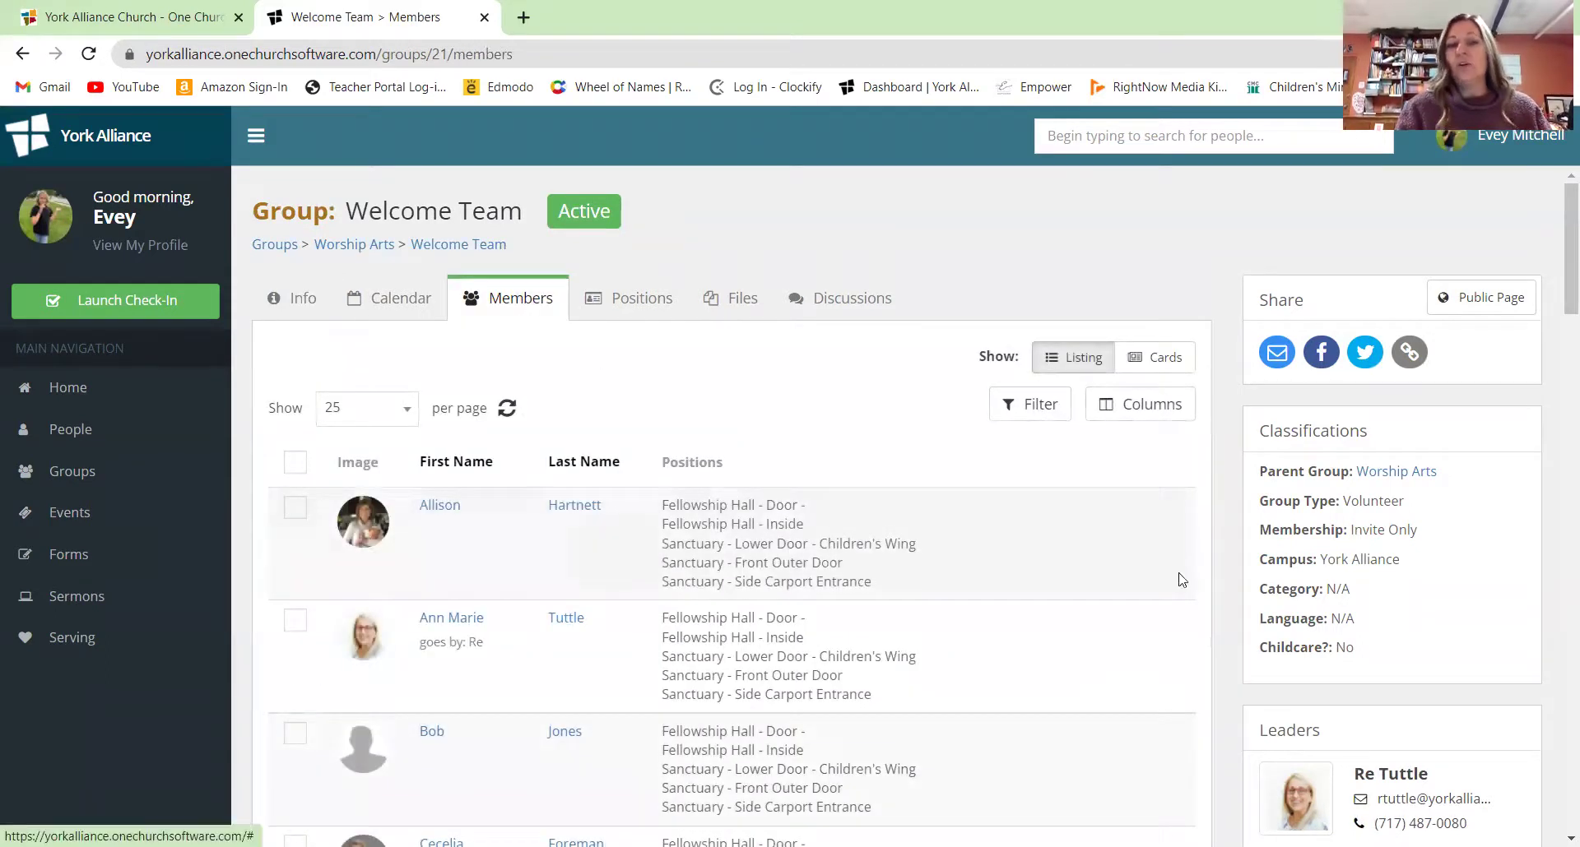
pyautogui.moveTo(1558, 289)
pyautogui.mouseDown()
pyautogui.moveTo(1557, 784)
pyautogui.moveTo(1558, 302)
pyautogui.mouseUp()
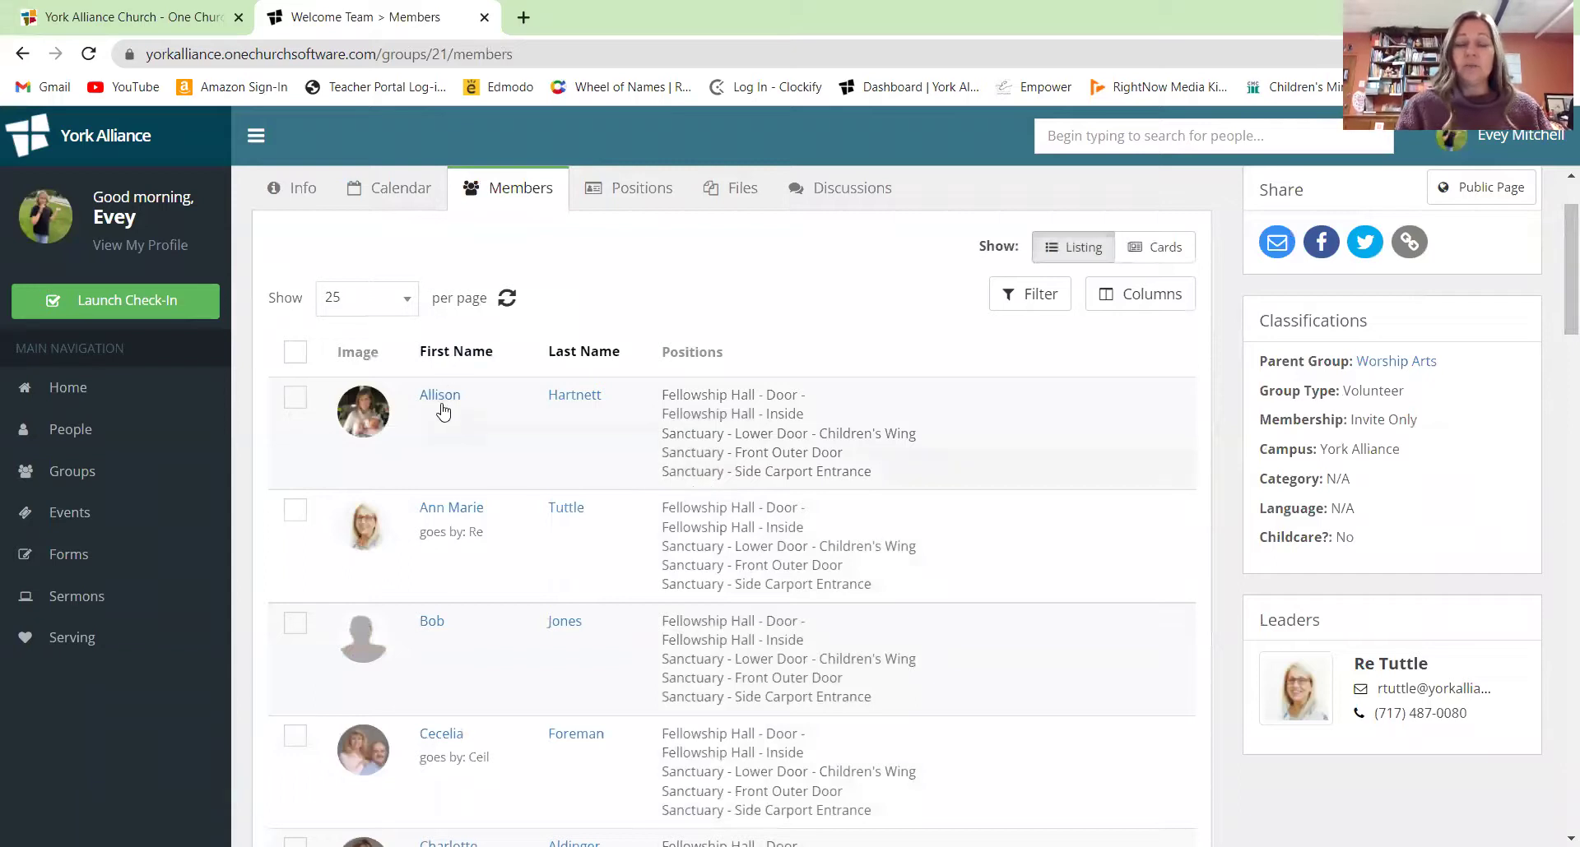
pyautogui.click(464, 511)
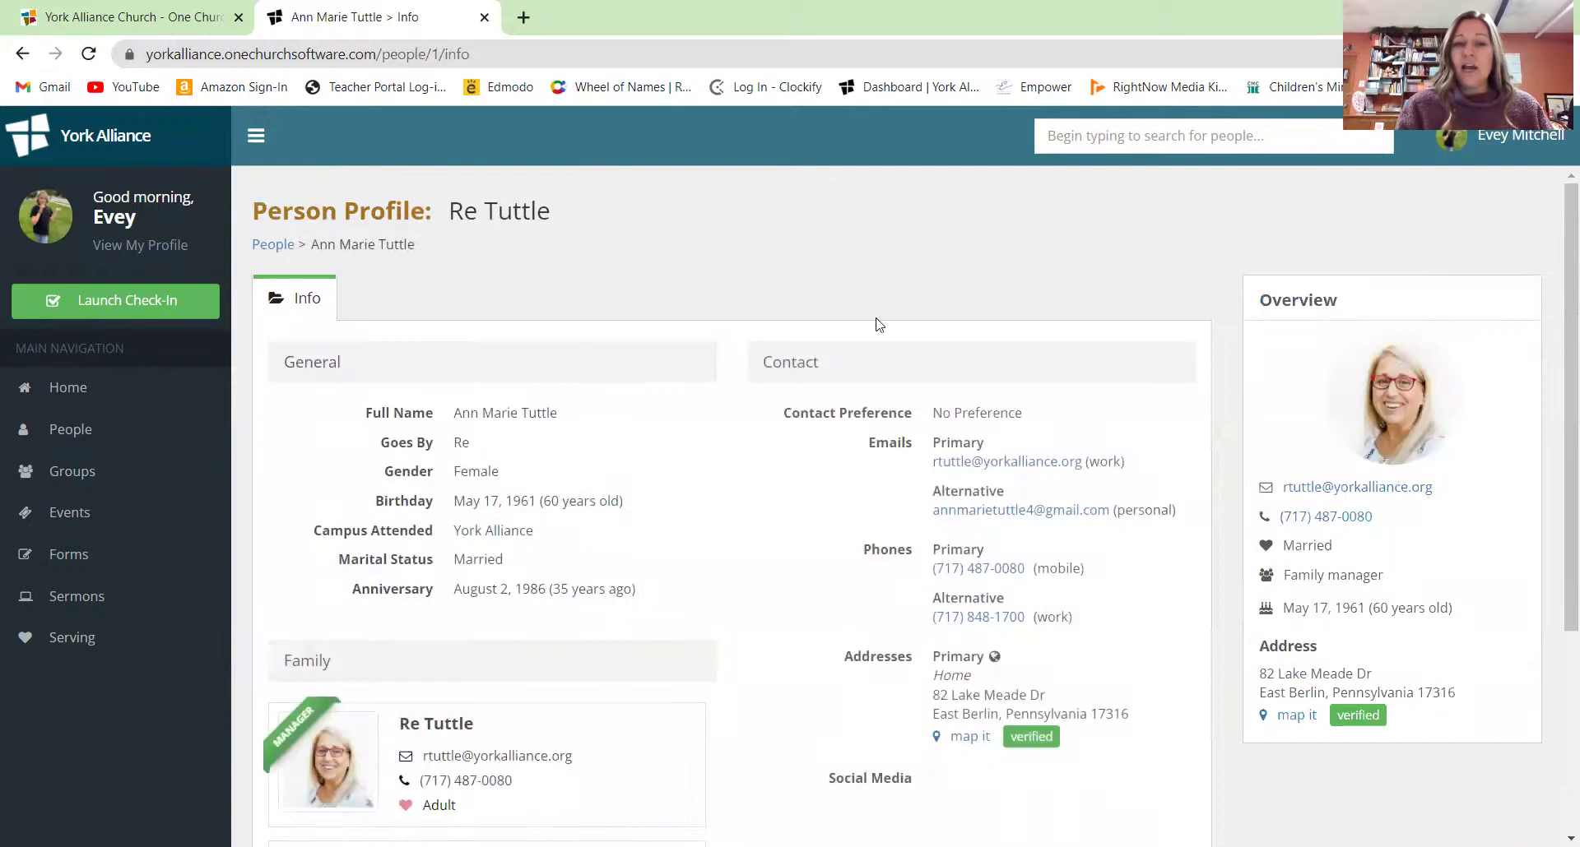
pyautogui.moveTo(1558, 292)
pyautogui.mouseDown()
pyautogui.moveTo(1558, 531)
pyautogui.moveTo(1558, 291)
pyautogui.mouseUp()
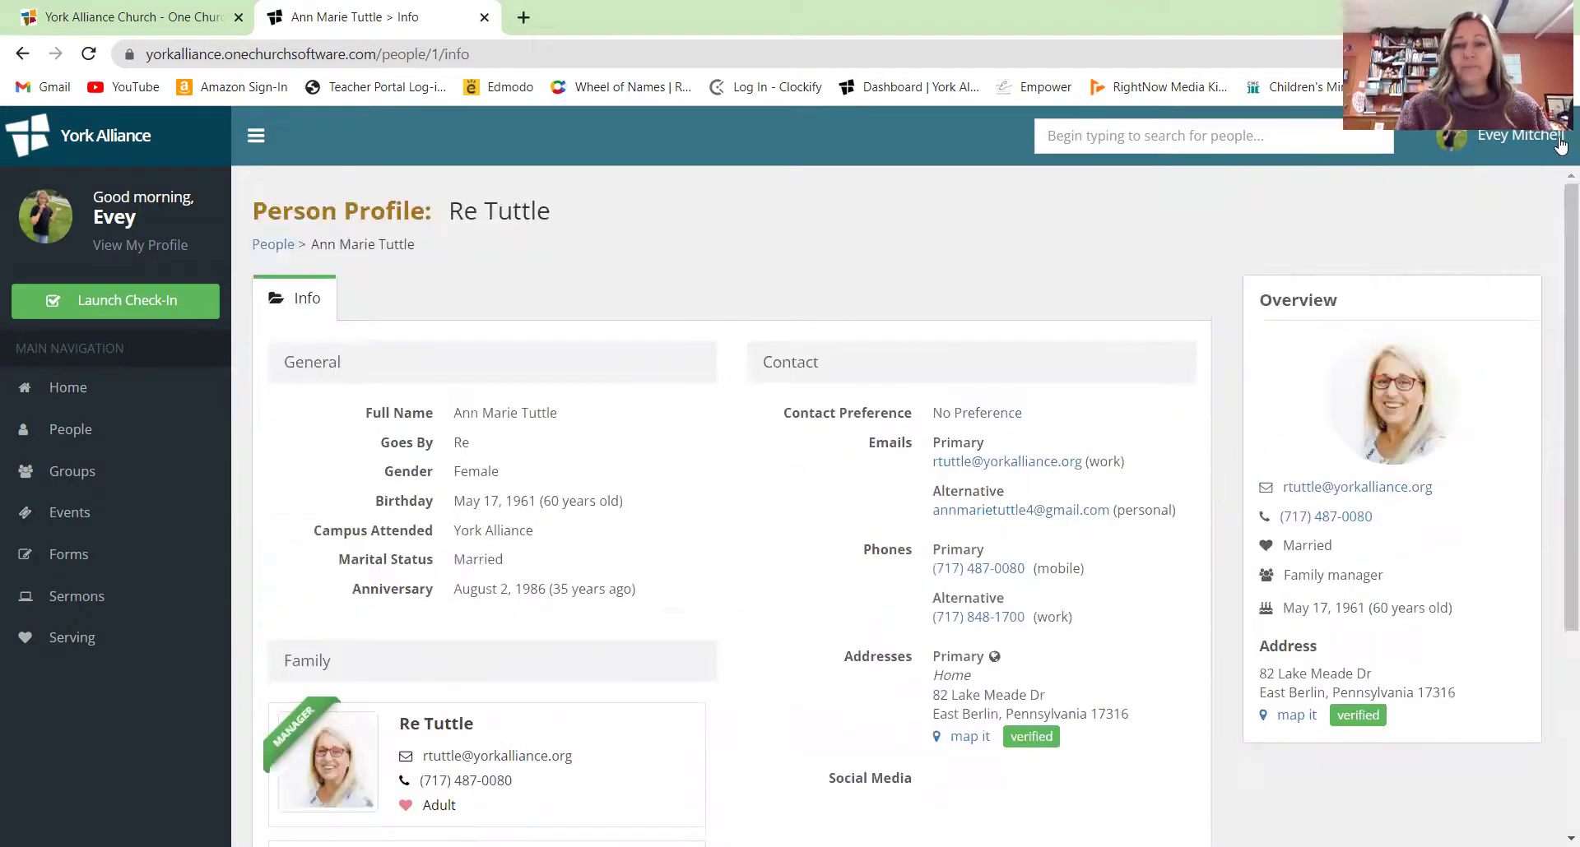
# Leave the Person Profile and go back to the Dashboard.
pyautogui.click(70, 403)
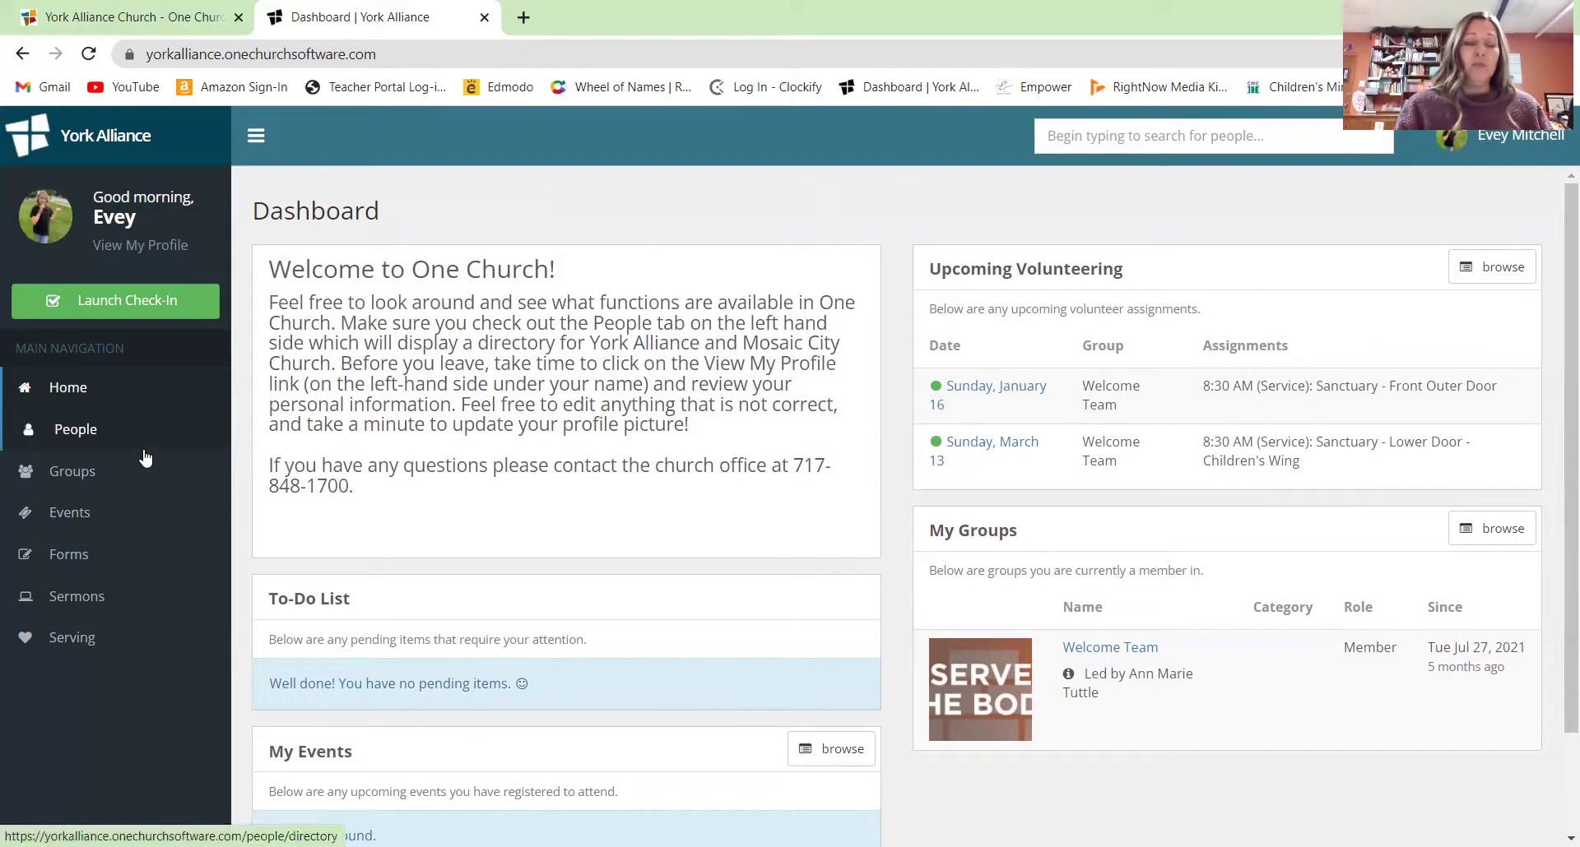
# Browse the Groups list, then open Serving to see January 2022 Immediate Needs.
pyautogui.click(81, 480)
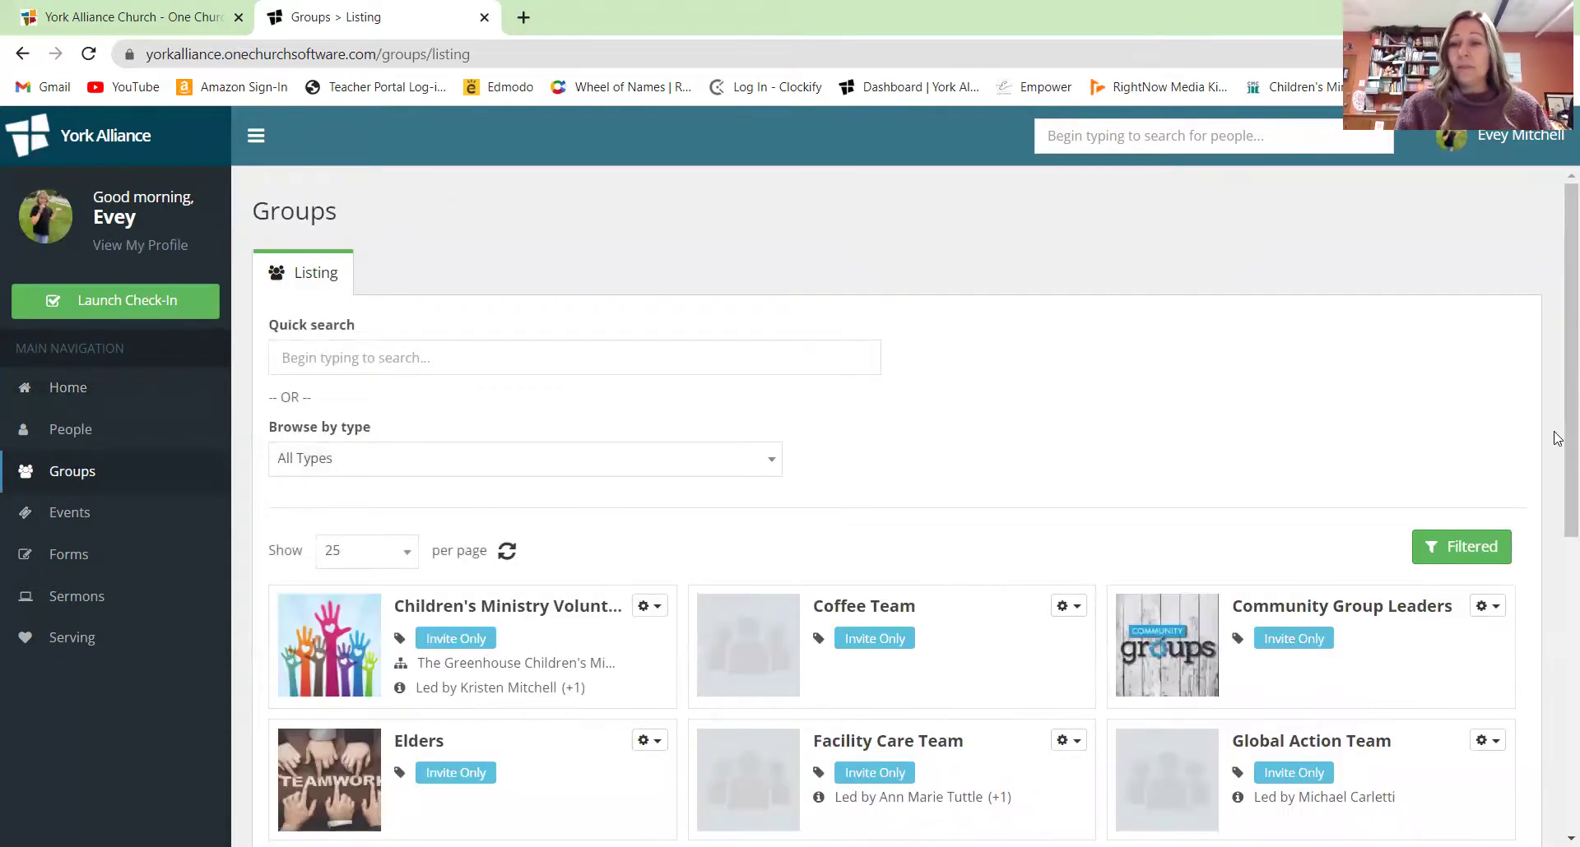
pyautogui.scroll(-1, 1557, 486)
pyautogui.scroll(-5, 1558, 486)
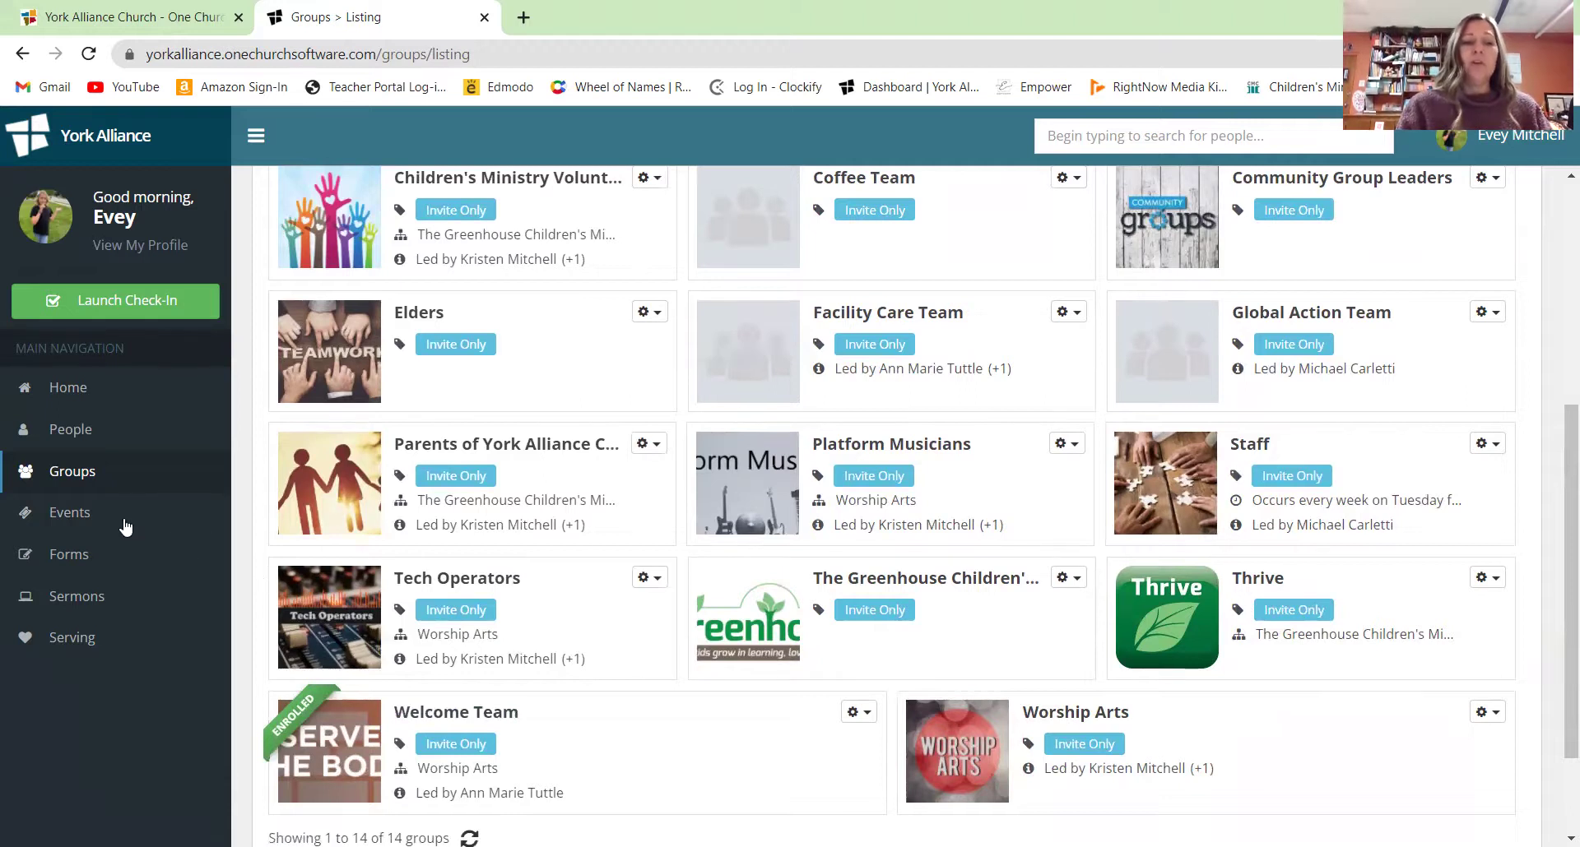
pyautogui.click(85, 640)
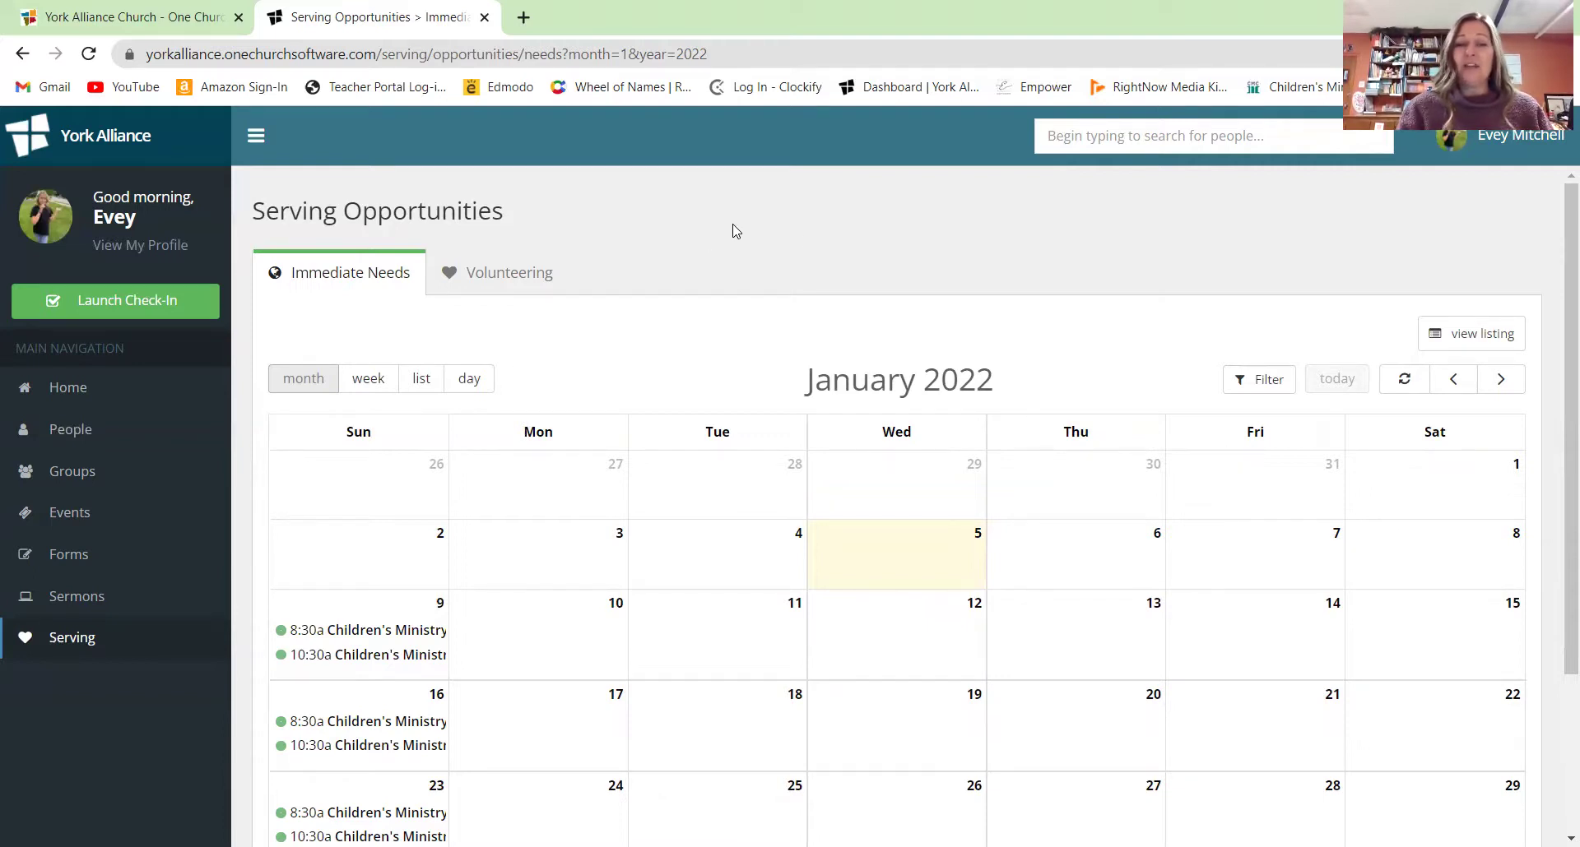
# Decline the Jan 9 8:30a Children's Ministry greeter sign-up and return Home.
pyautogui.click(407, 631)
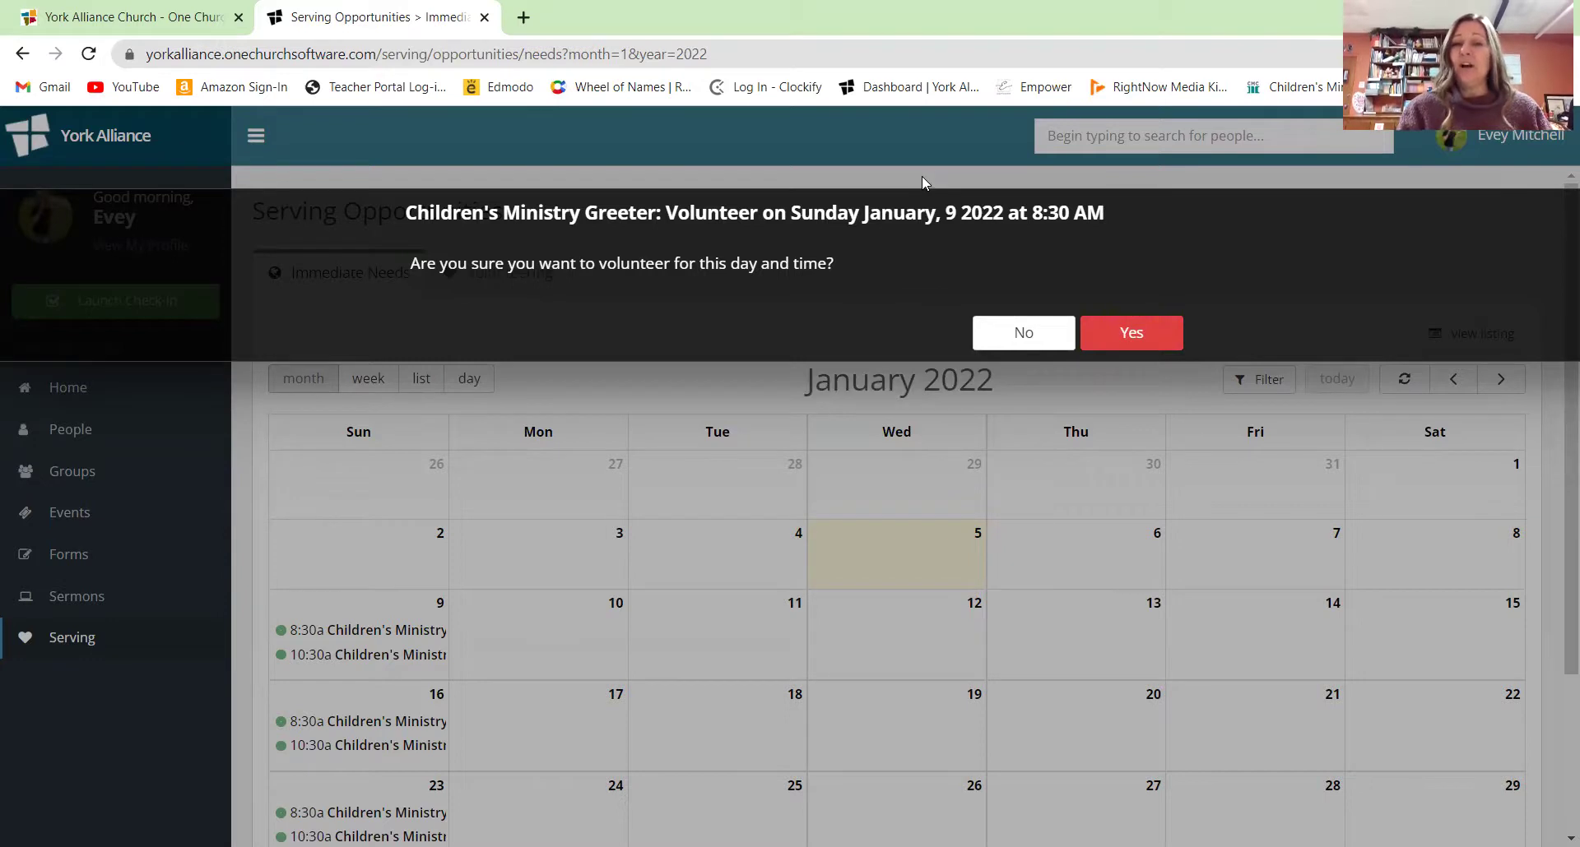
pyautogui.click(1005, 333)
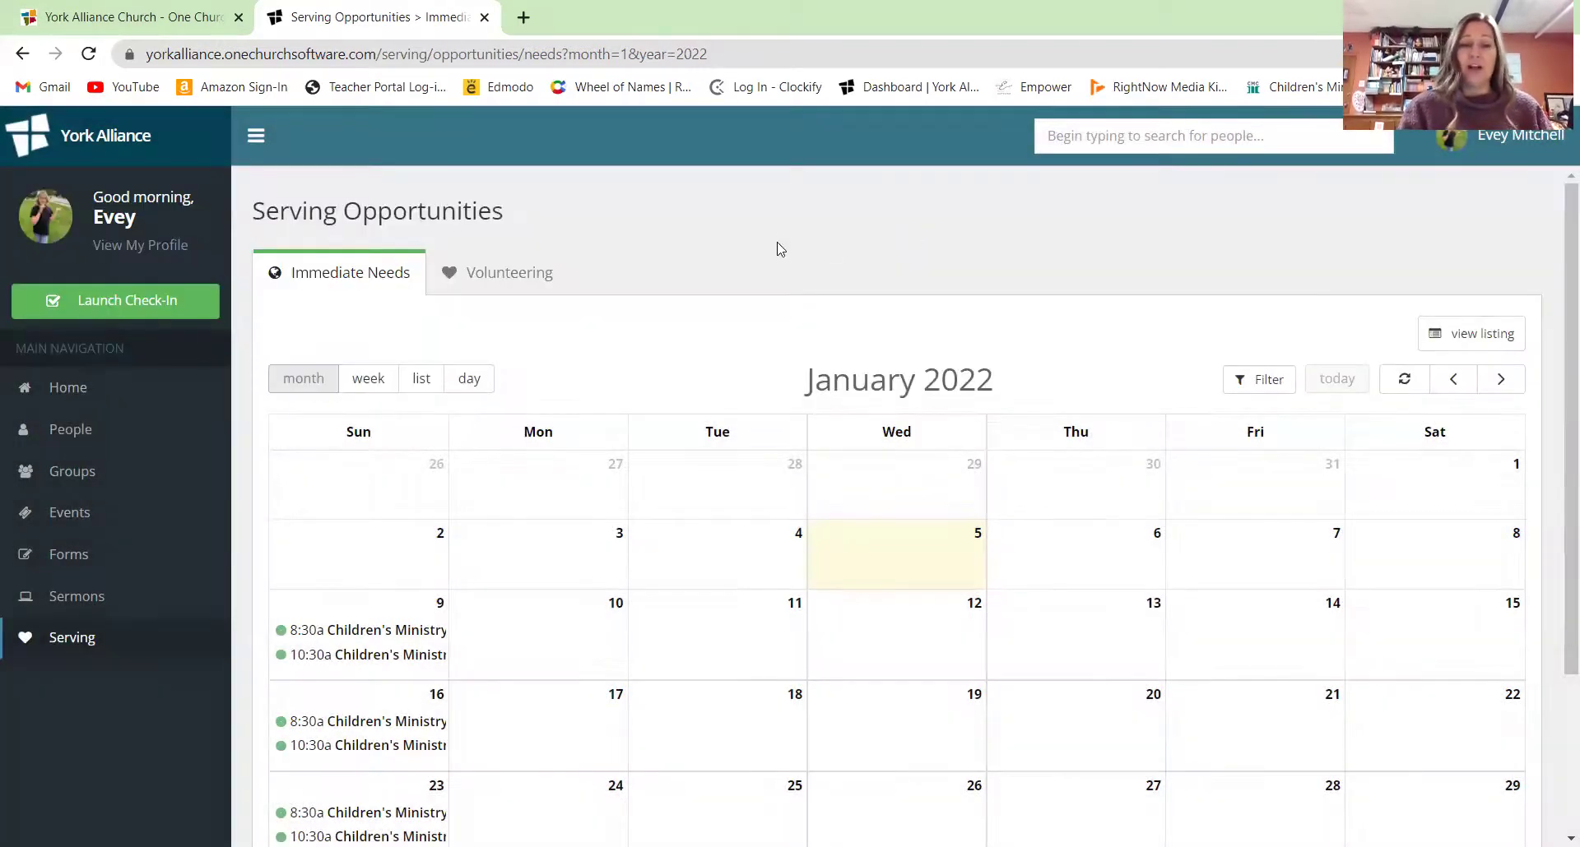
pyautogui.click(161, 382)
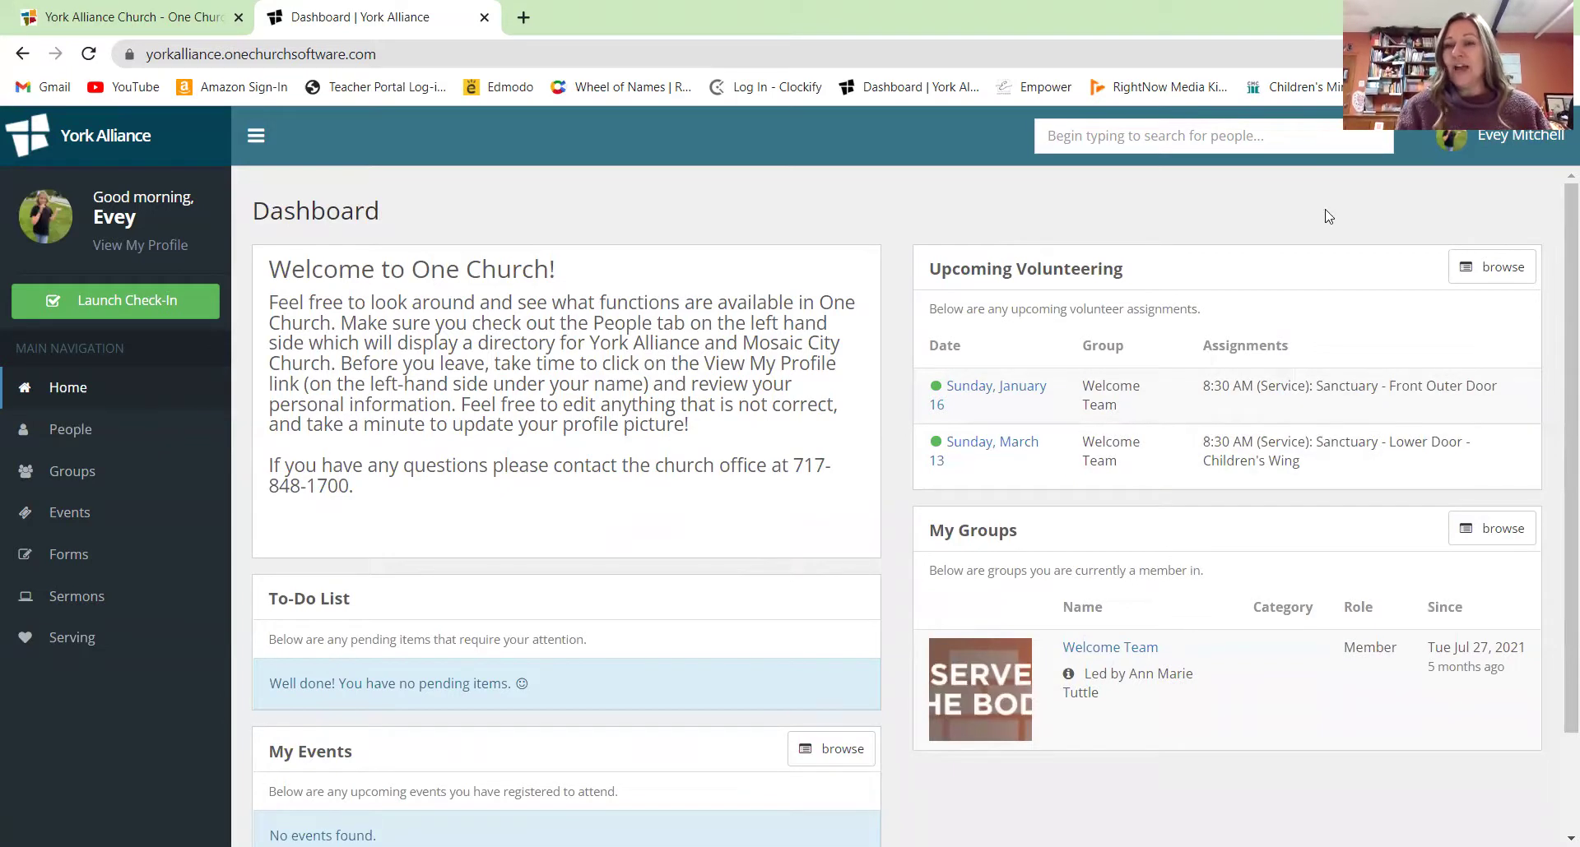
# Open Serving Availability from your name's account menu.
pyautogui.click(1524, 139)
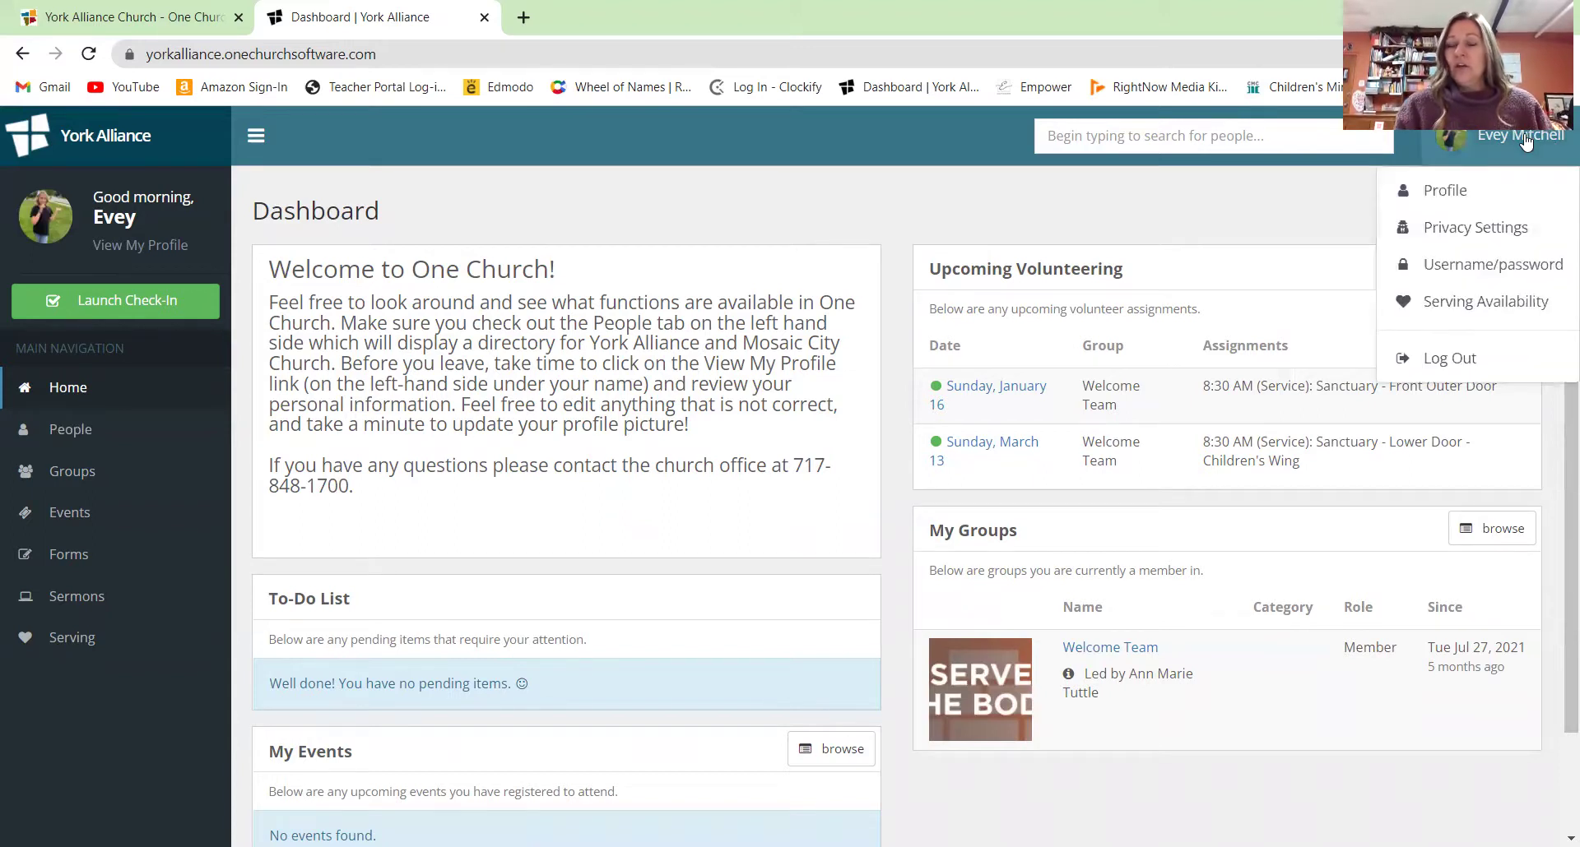
pyautogui.click(1481, 303)
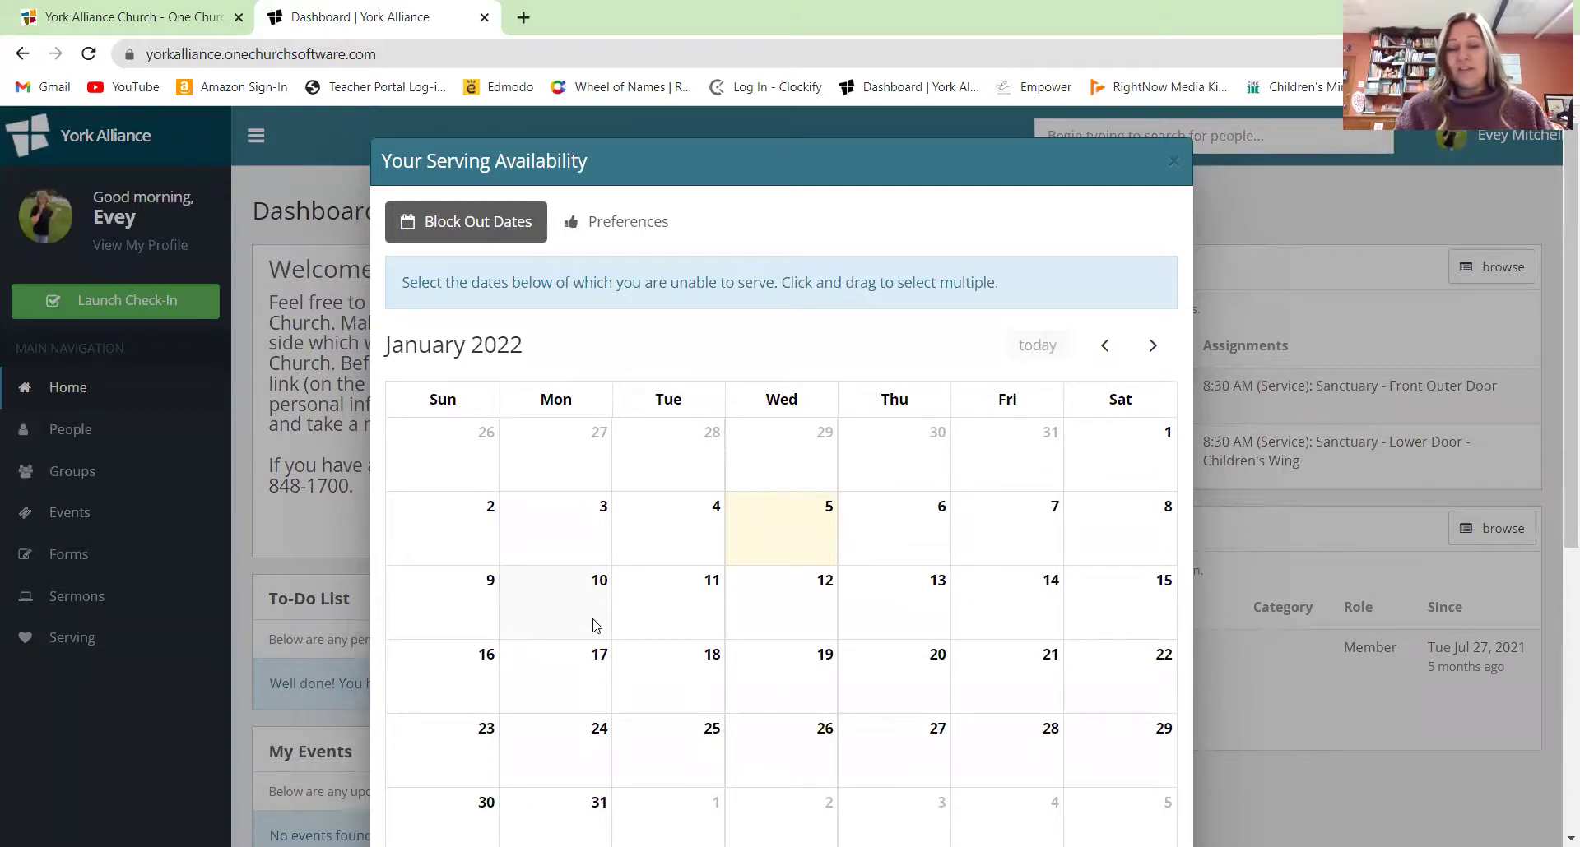
# Block out Monday January 10 through Friday January 14 as an all-day unavailable entry.
pyautogui.moveTo(595, 627); pyautogui.dragTo(965, 594)
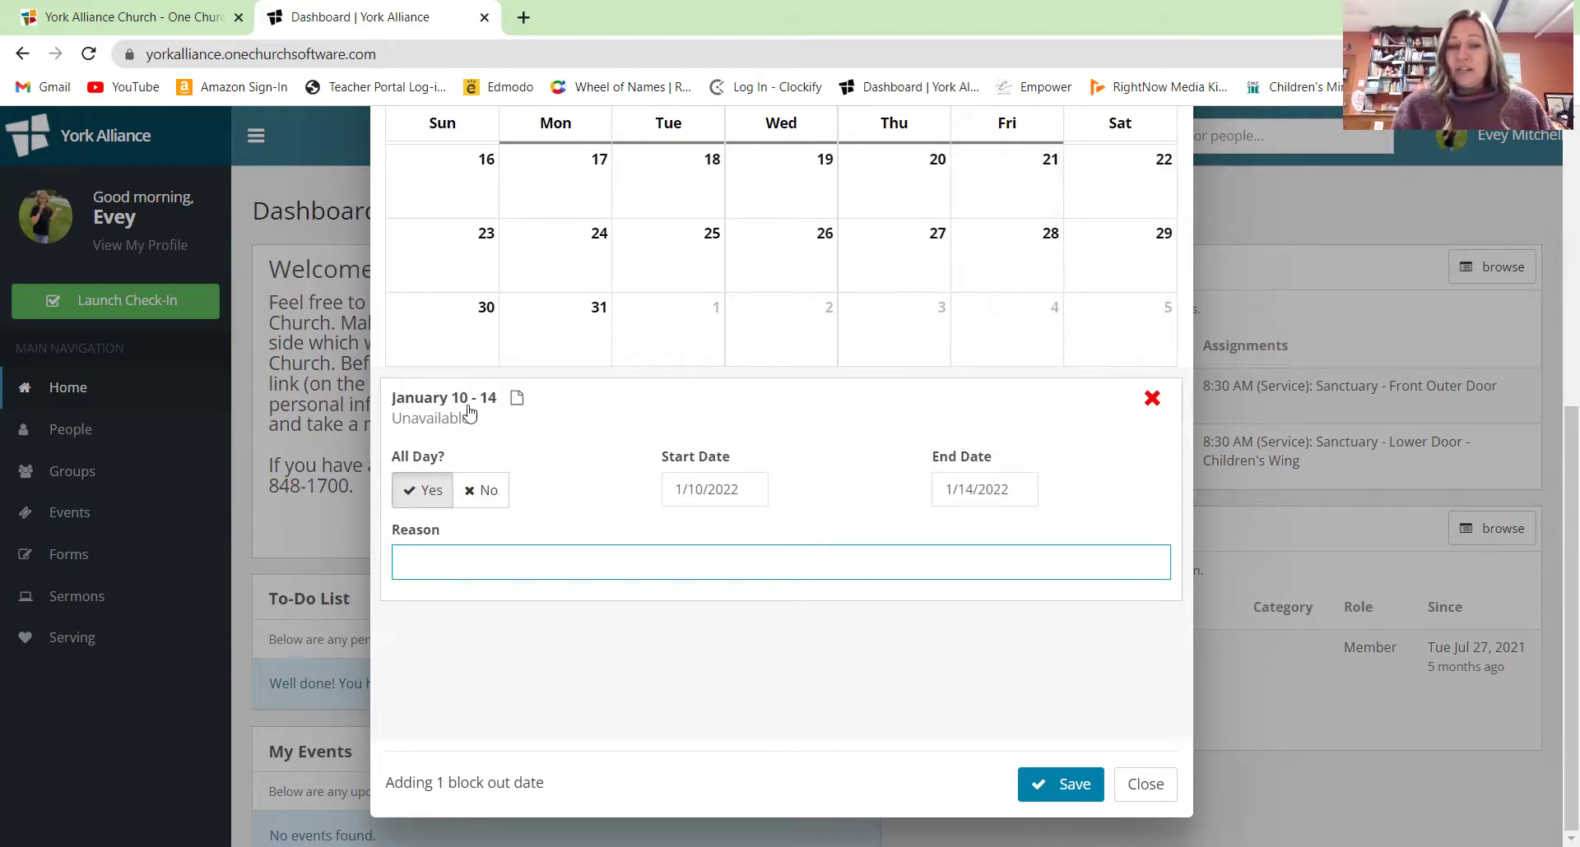
# Block out January 21, 22 and 23, save, and start a January 28–30 block-out.
pyautogui.click(1052, 201)
pyautogui.moveTo(1052, 201); pyautogui.dragTo(490, 247)
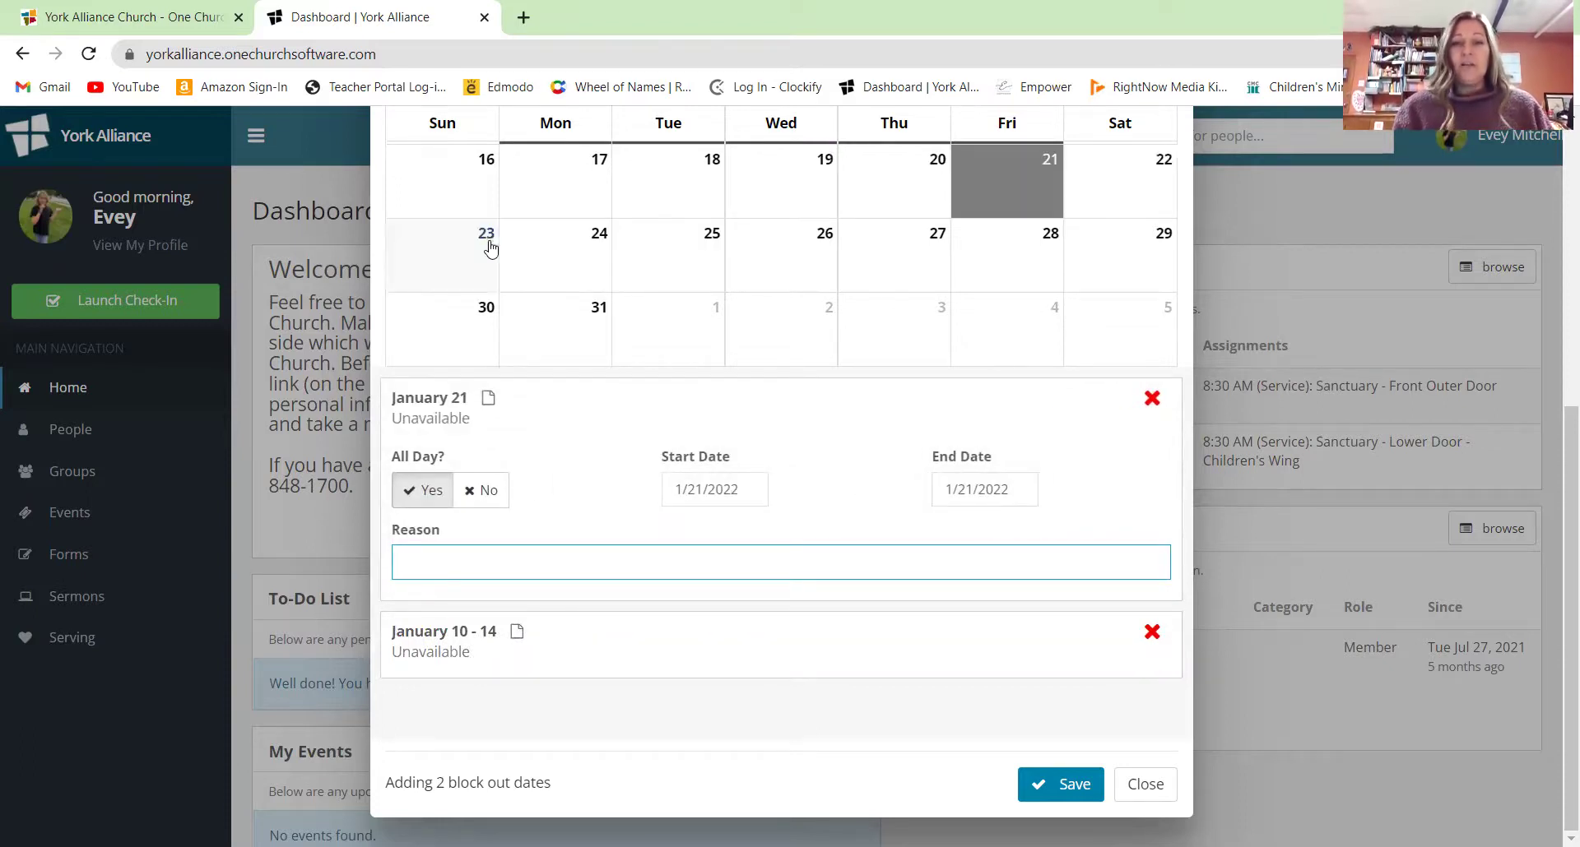
pyautogui.moveTo(1028, 177); pyautogui.dragTo(476, 252)
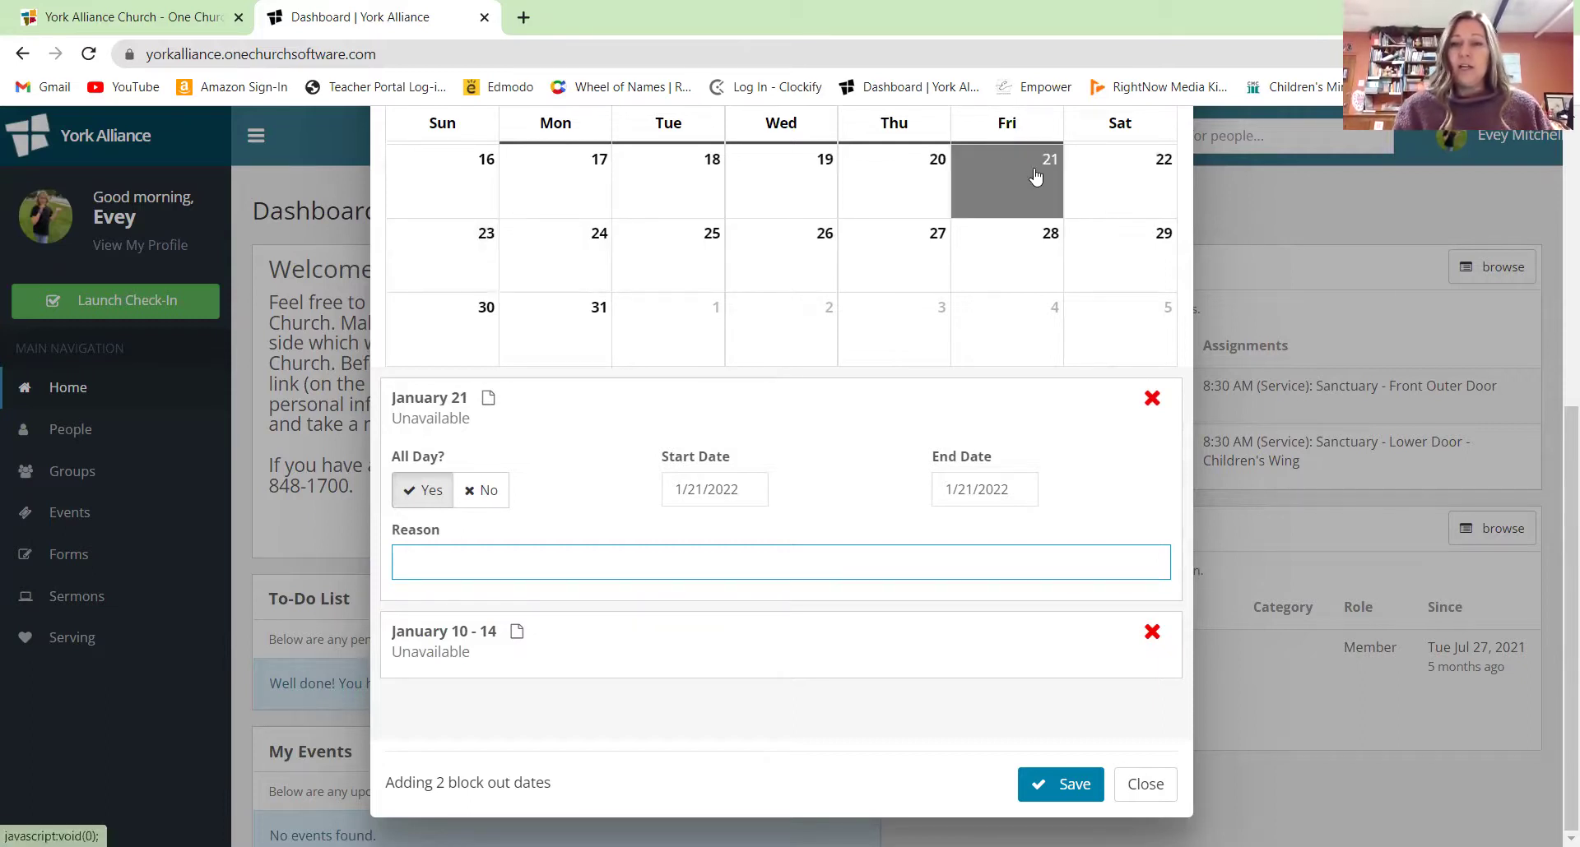
pyautogui.moveTo(1035, 177); pyautogui.dragTo(487, 272)
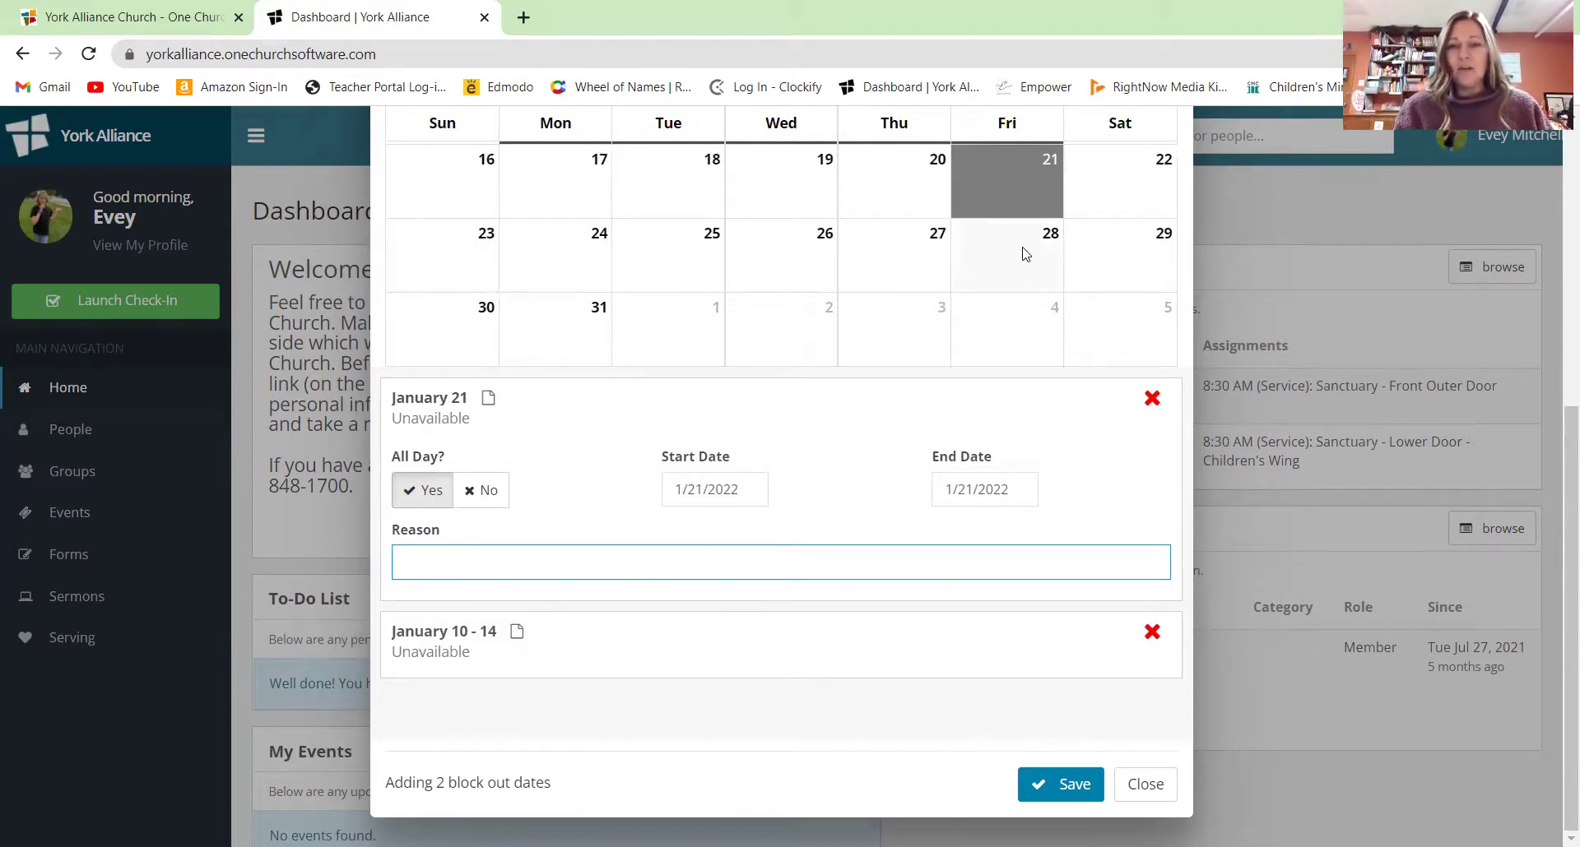
pyautogui.click(1104, 205)
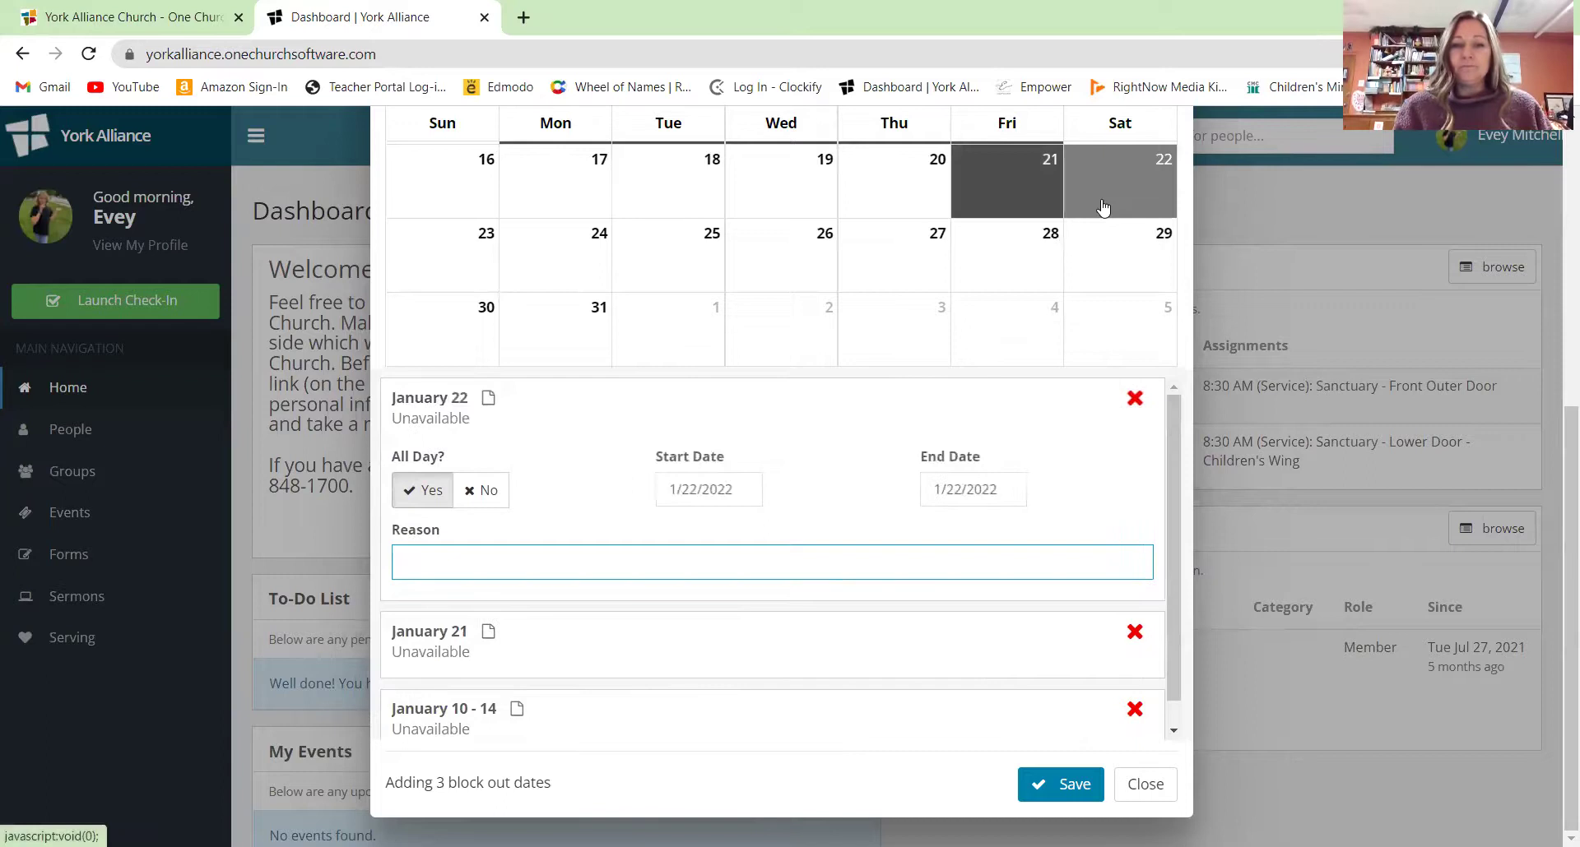
pyautogui.click(469, 270)
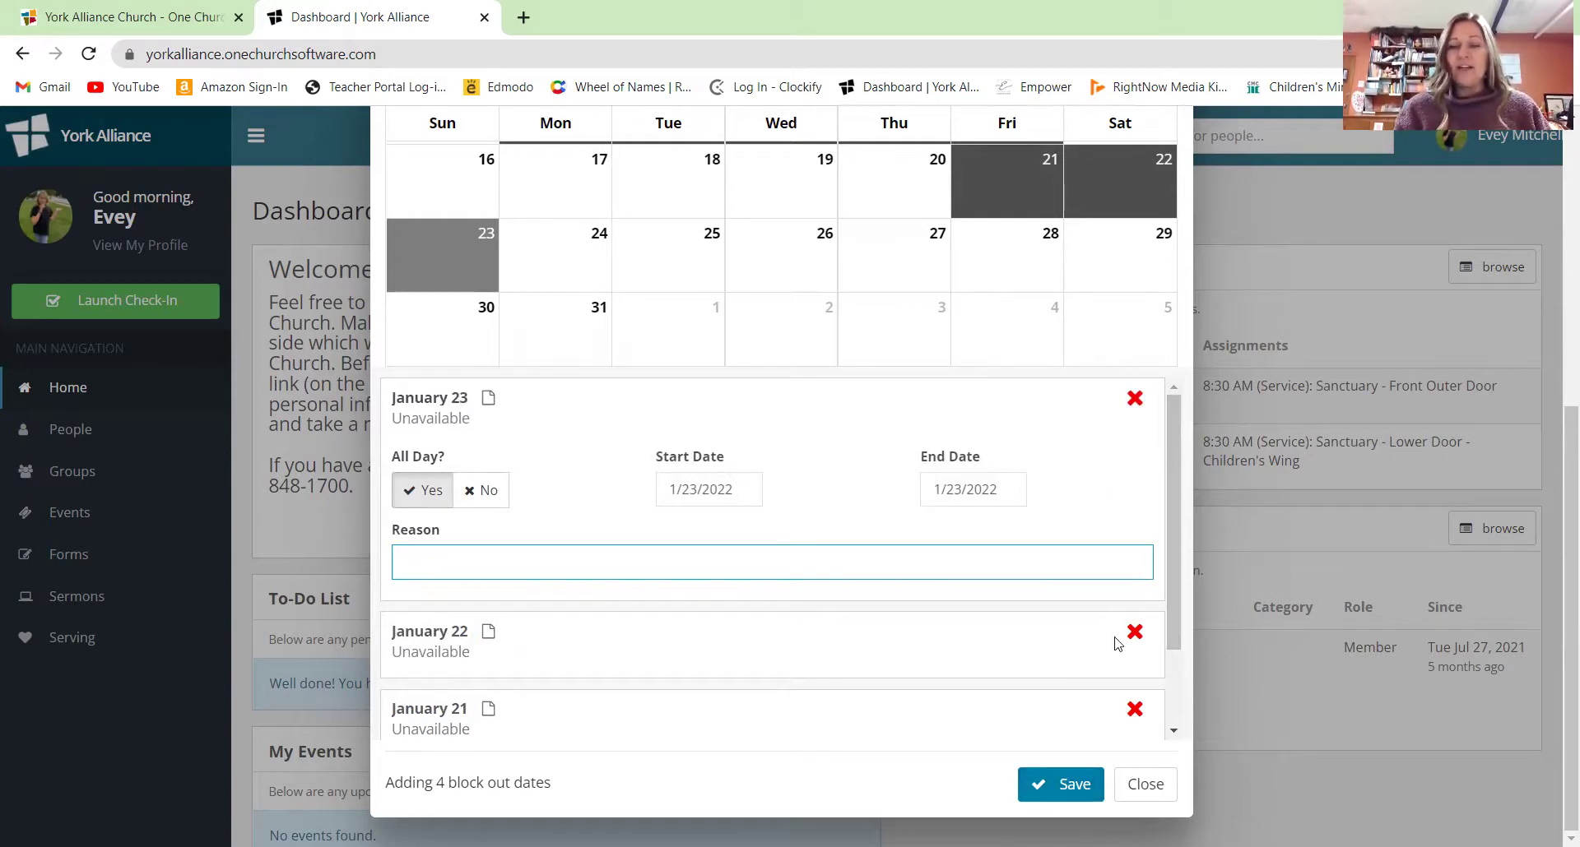
pyautogui.click(1073, 787)
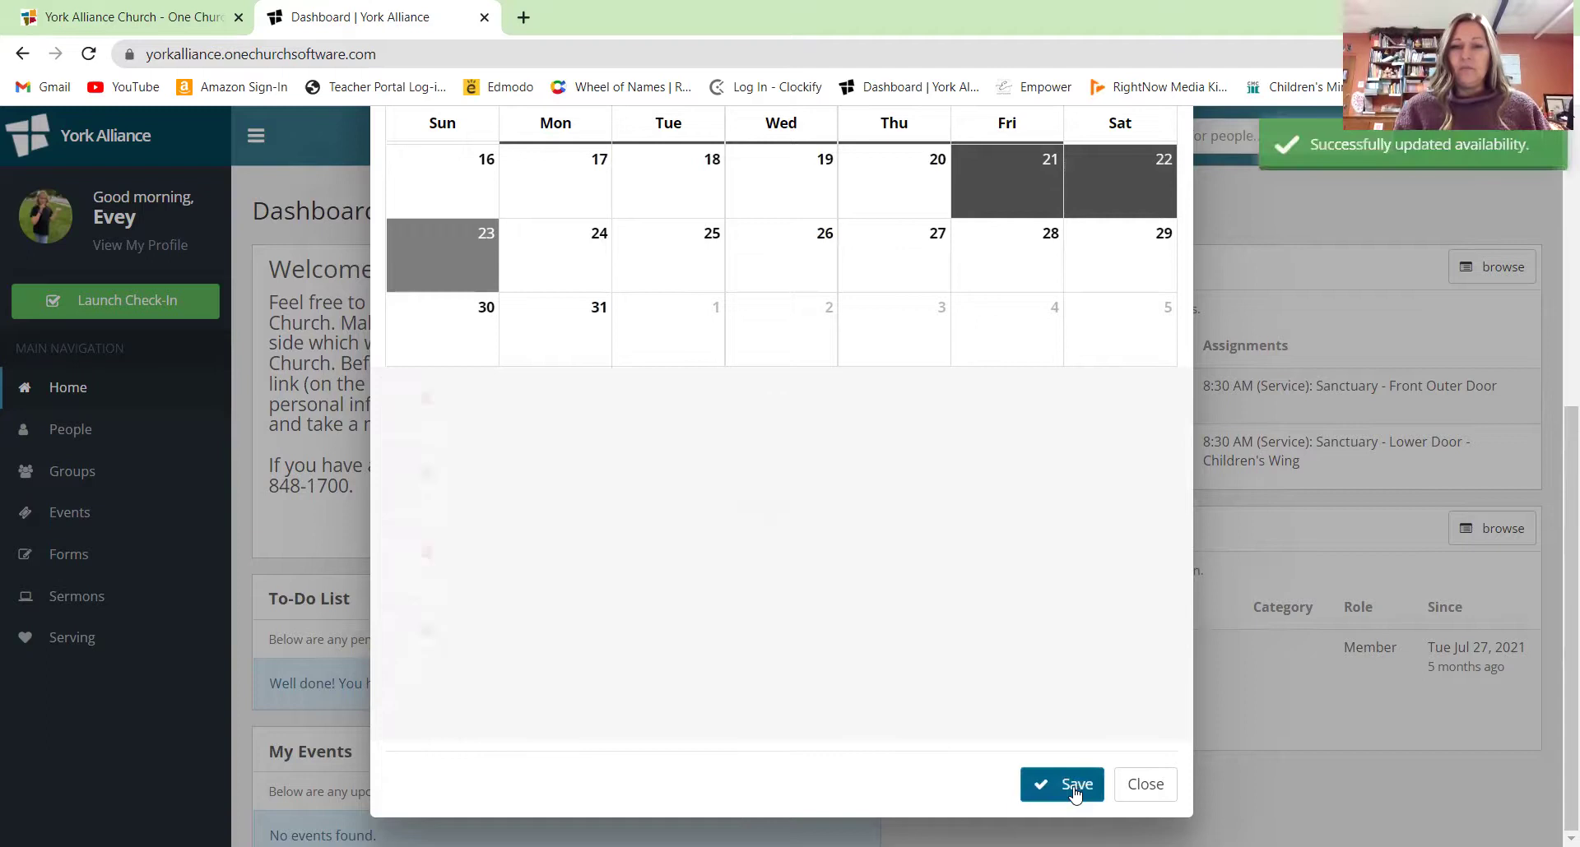
pyautogui.moveTo(1005, 256); pyautogui.dragTo(478, 332)
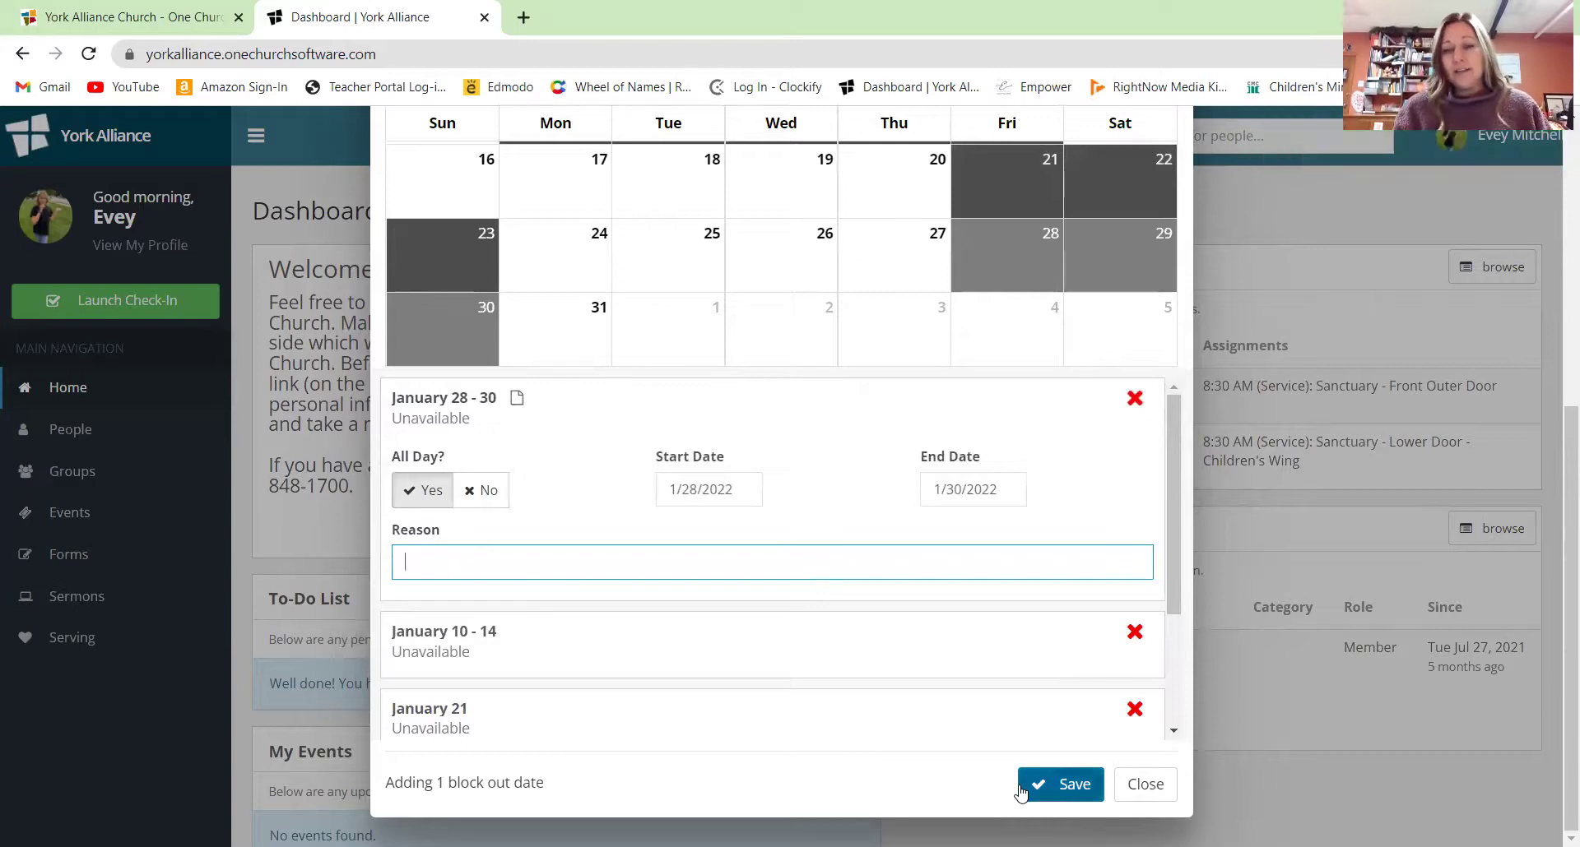
# Remove the January 28–30, 10–14, 21, 22 and 23 block-out entries.
pyautogui.click(1138, 403)
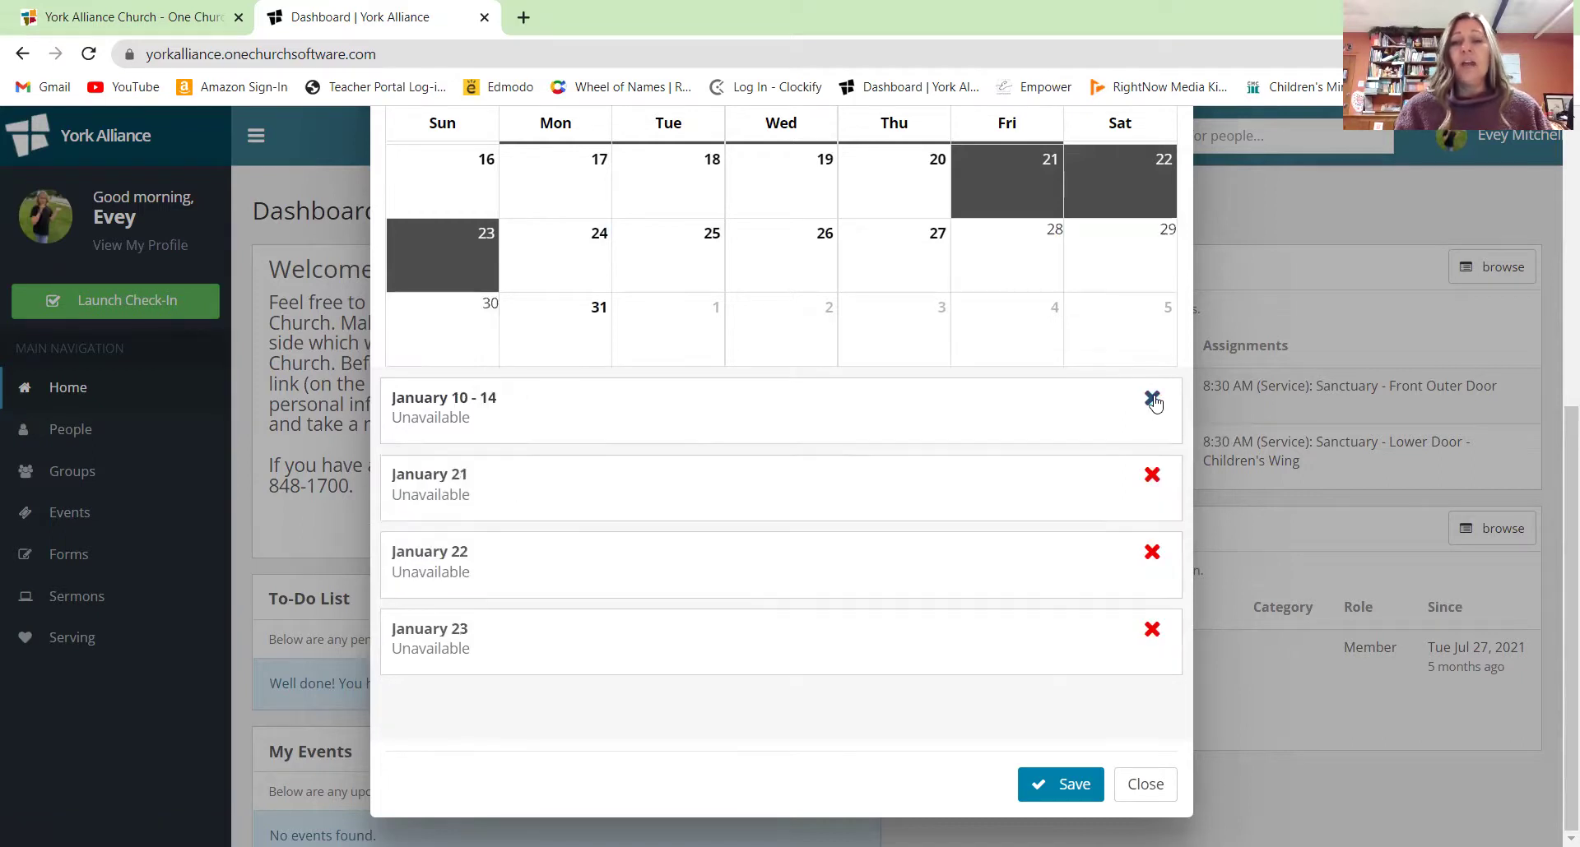
pyautogui.click(1154, 399)
pyautogui.click(1154, 400)
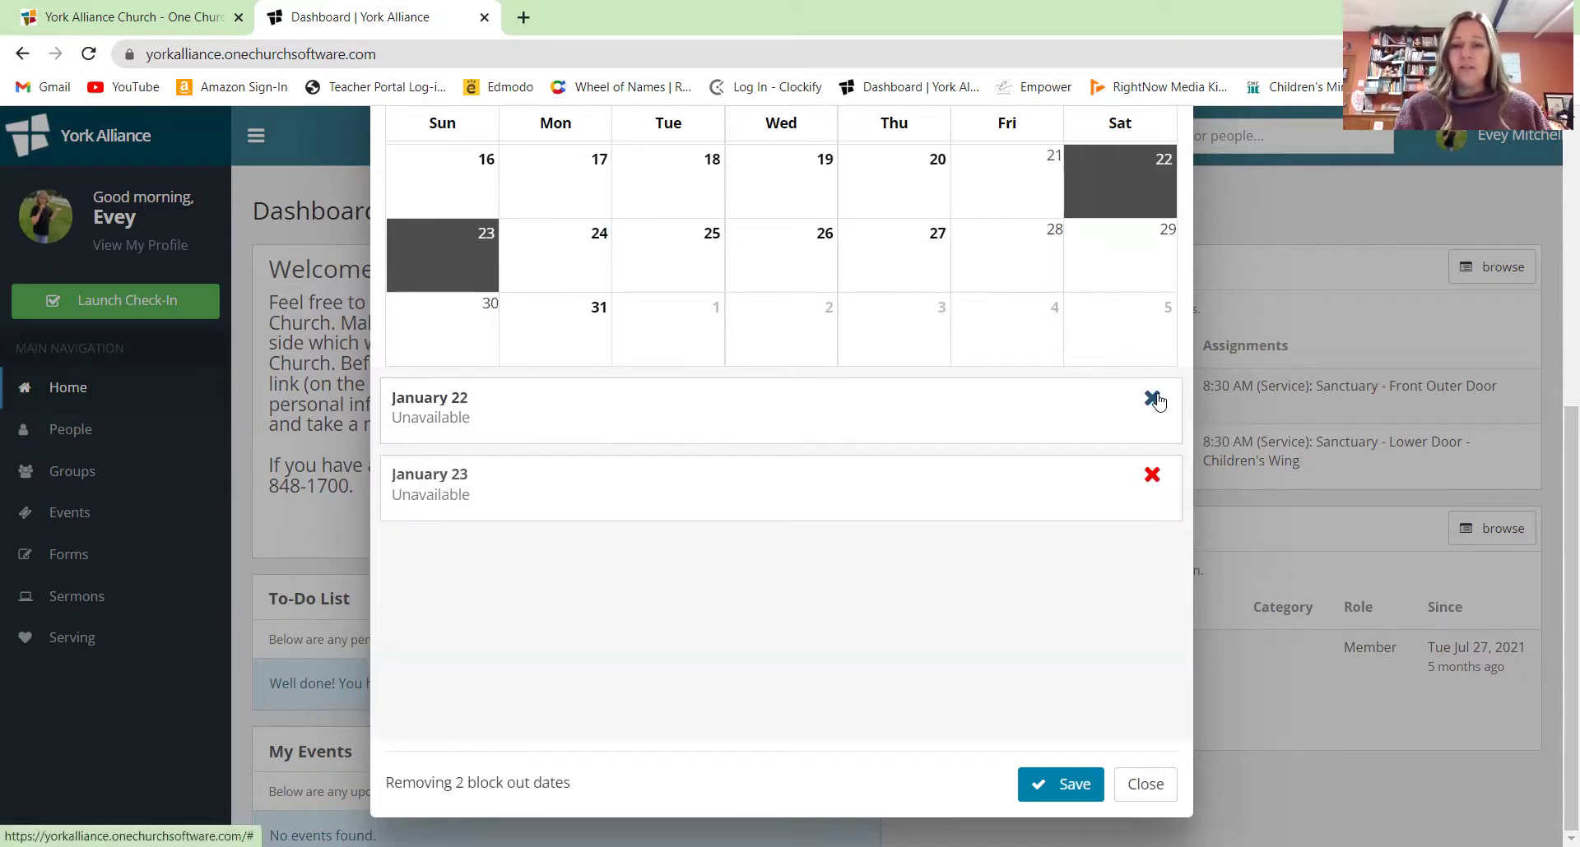
pyautogui.click(1153, 400)
pyautogui.click(1151, 405)
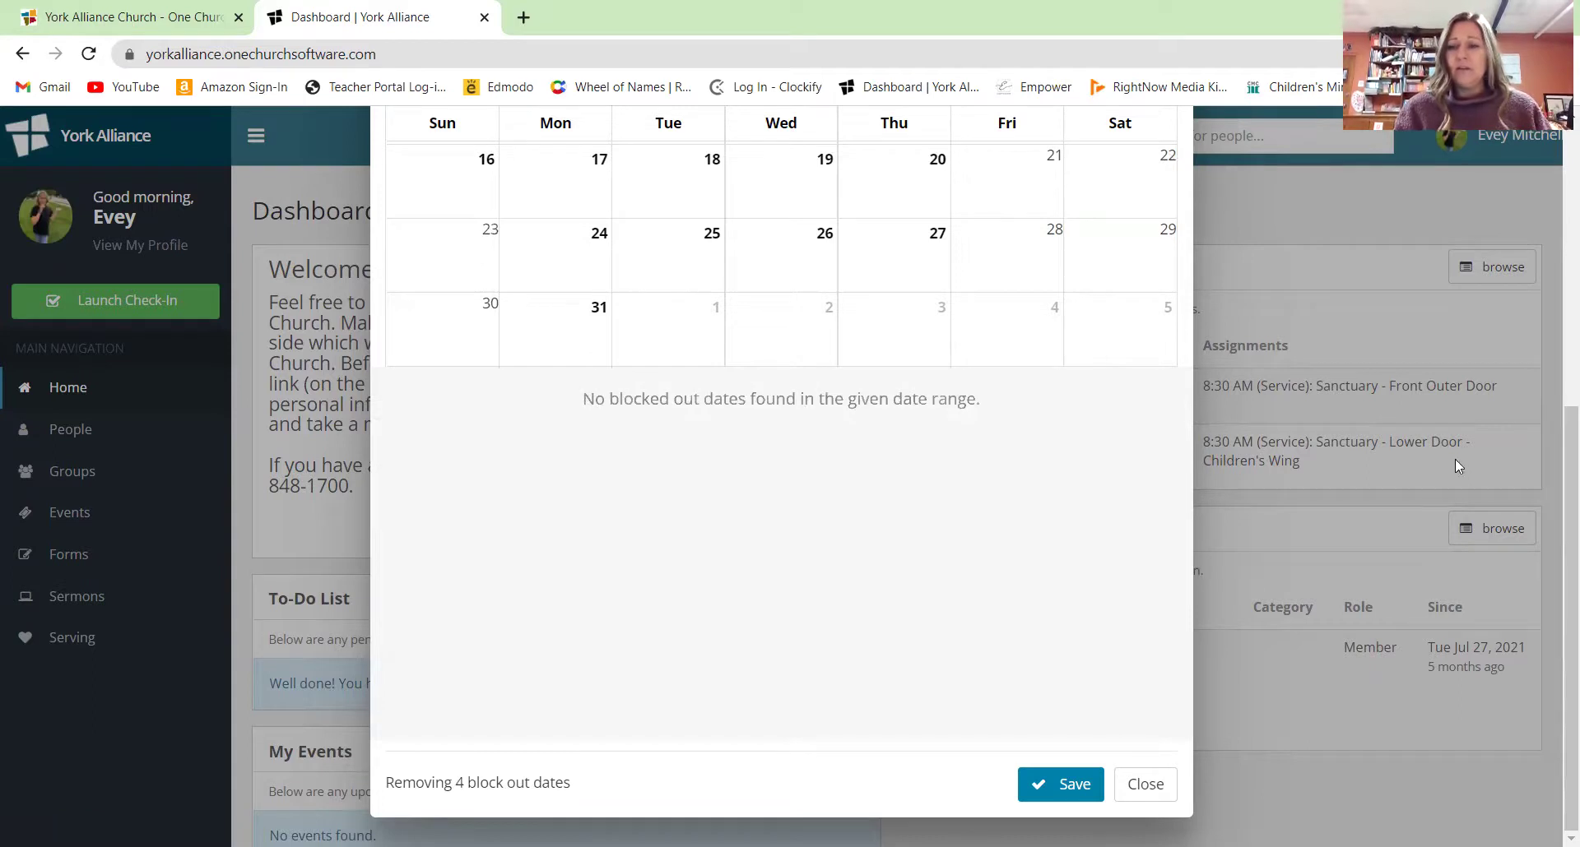
# Advance the availability calendar month by month from February to June 2022.
pyautogui.moveTo(1558, 535); pyautogui.dragTo(1557, 302)
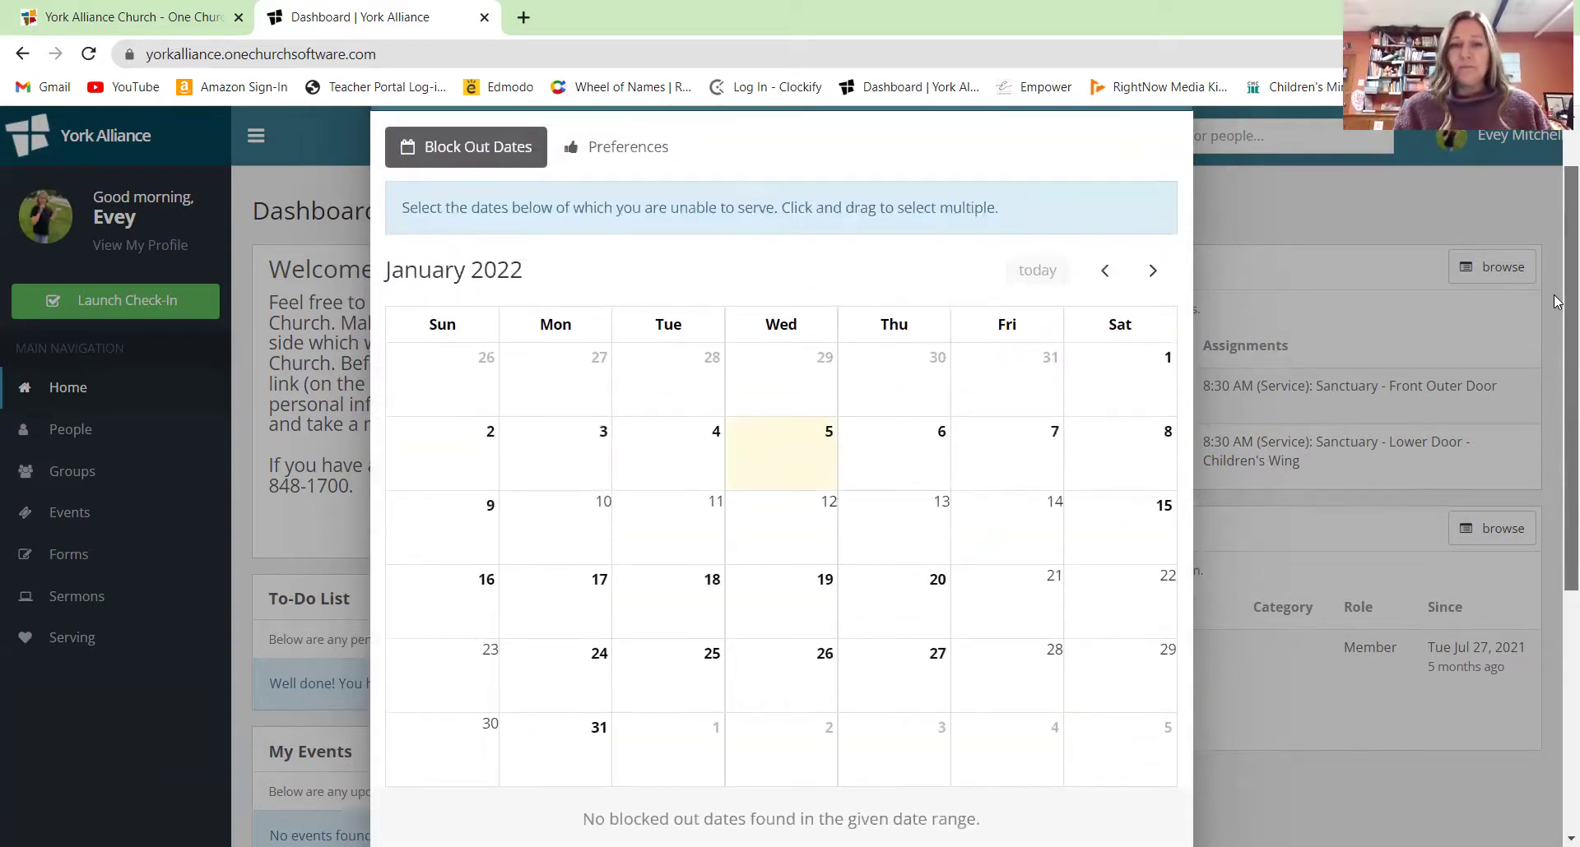
pyautogui.click(1149, 276)
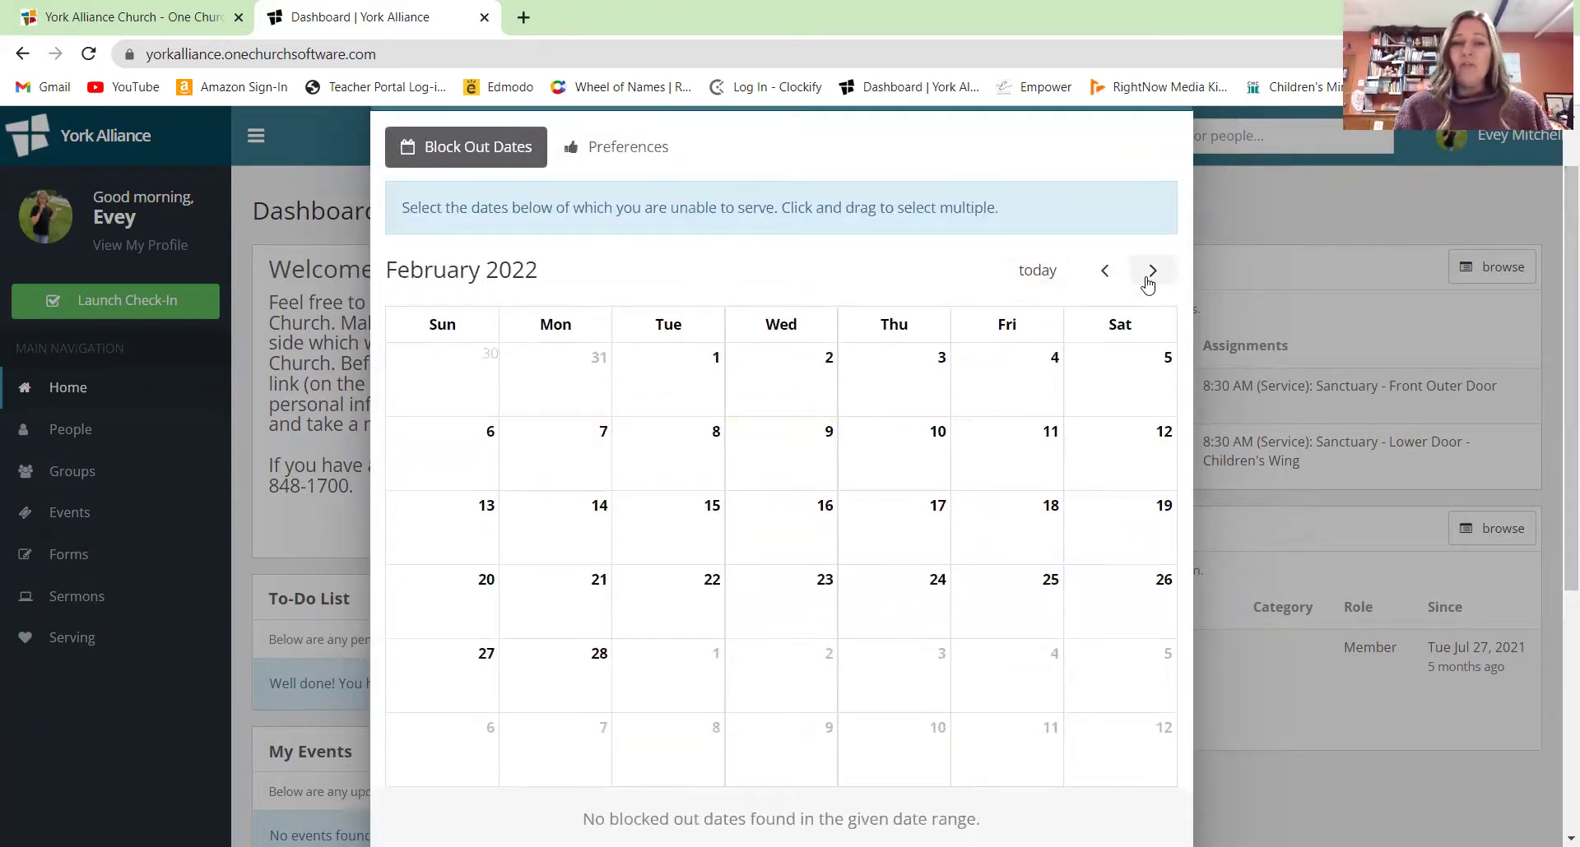
pyautogui.click(1149, 276)
pyautogui.click(1149, 276)
pyautogui.click(1151, 272)
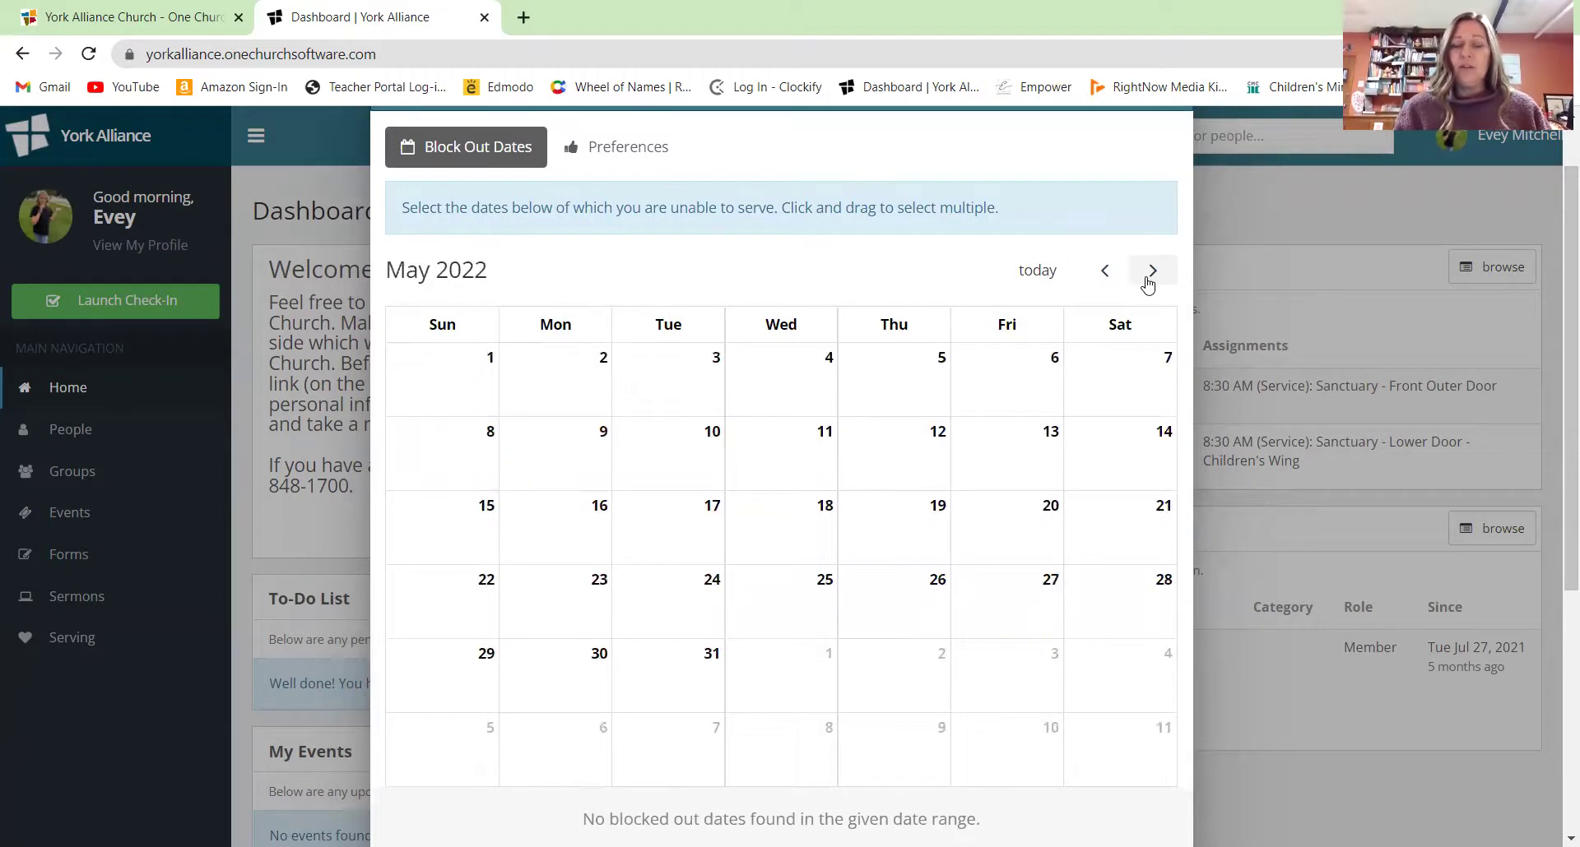
pyautogui.click(1151, 272)
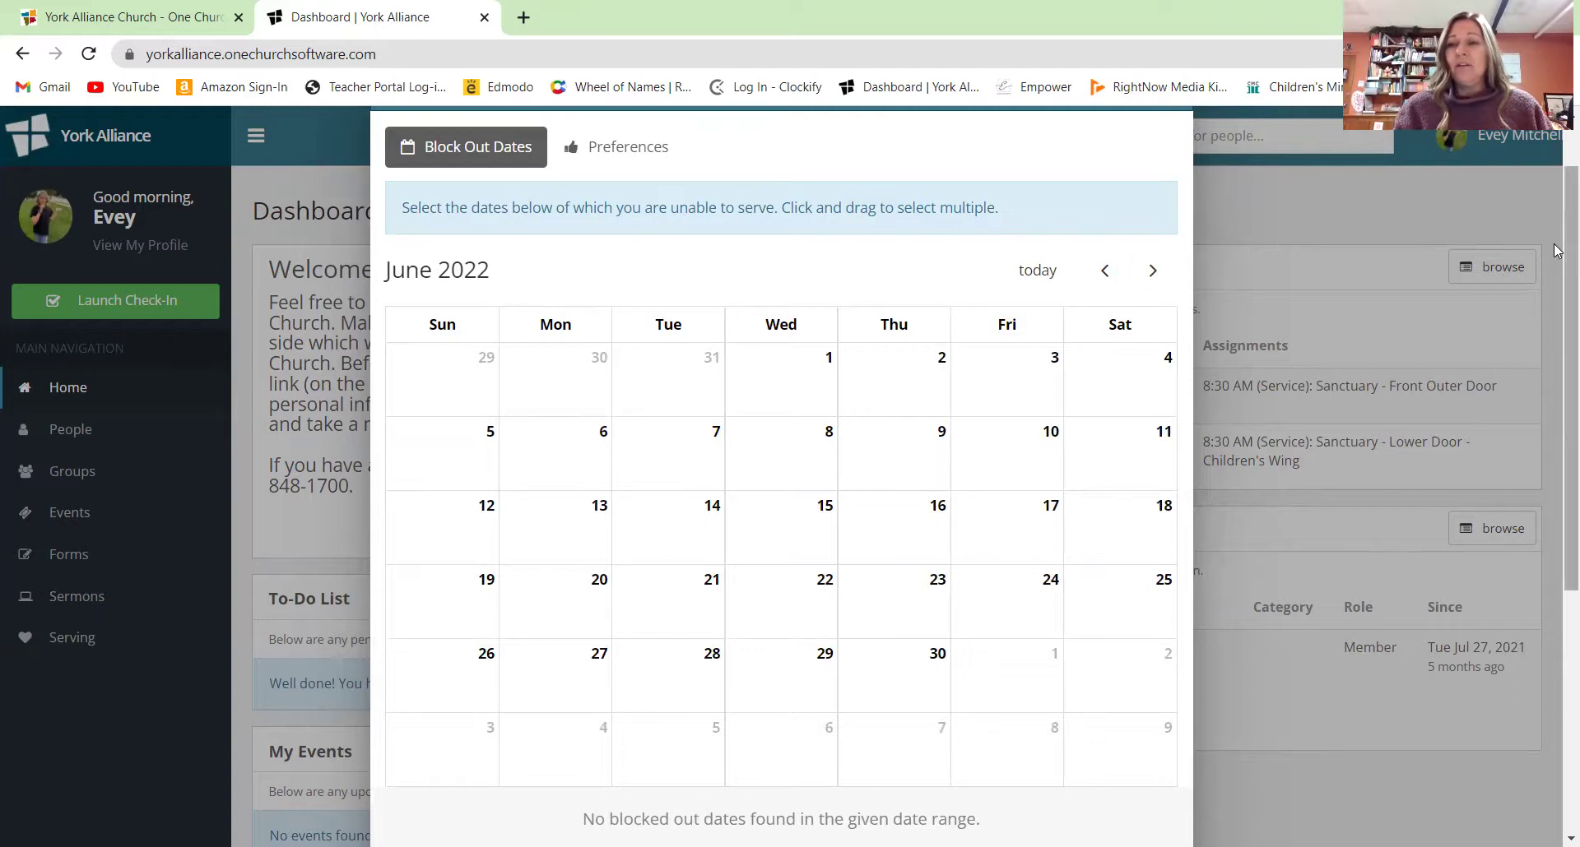
pyautogui.moveTo(1560, 255); pyautogui.dragTo(1556, 144)
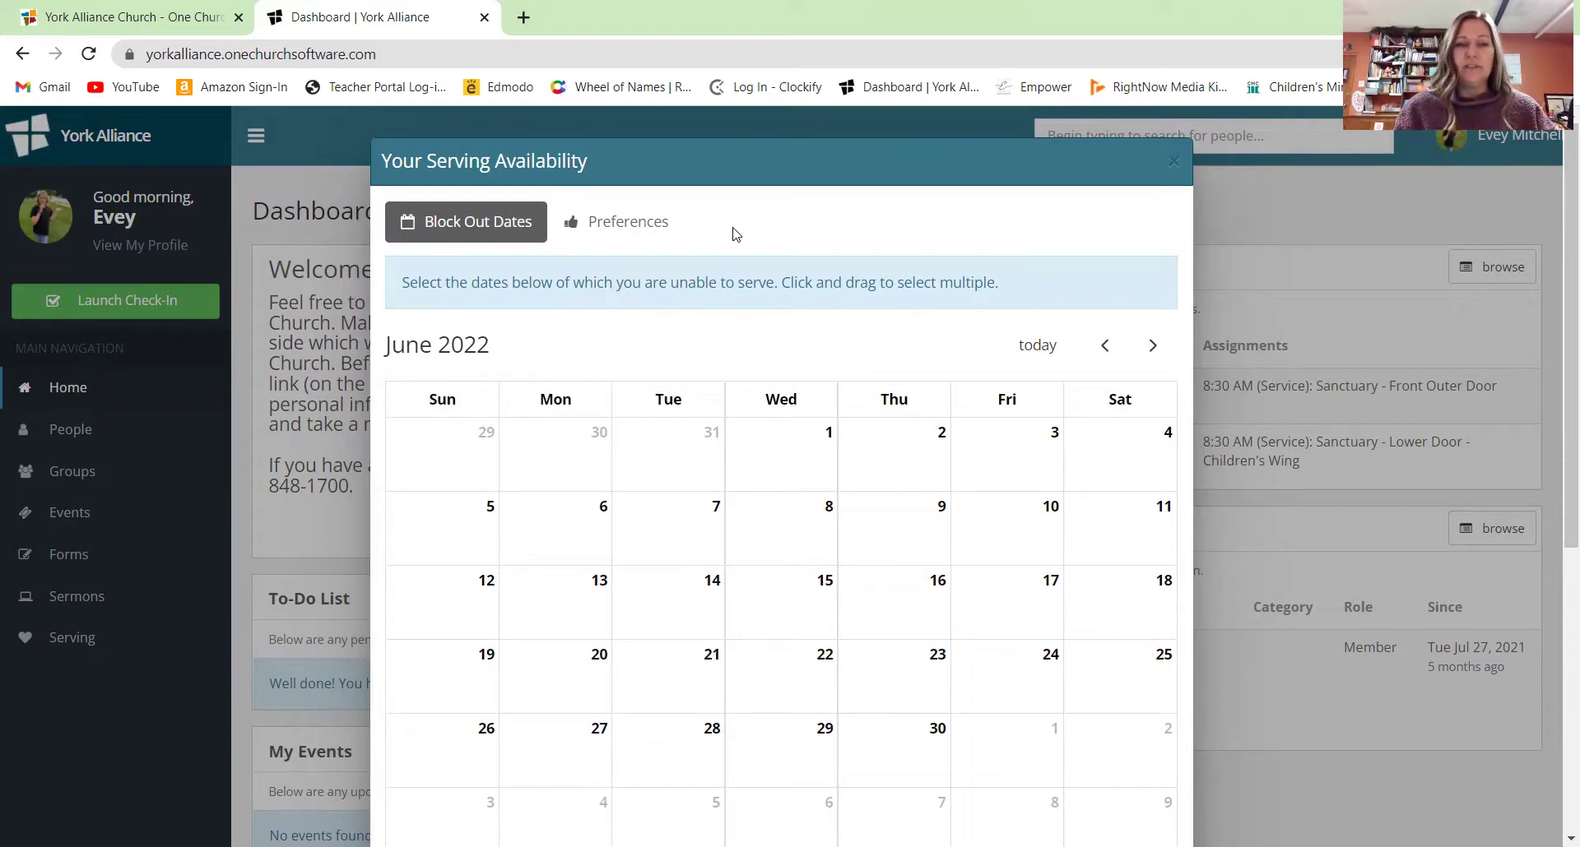
# Rank Lower Door - Children's Wing first and Front Outer Door second, then expand Lower Door's settings.
pyautogui.click(644, 236)
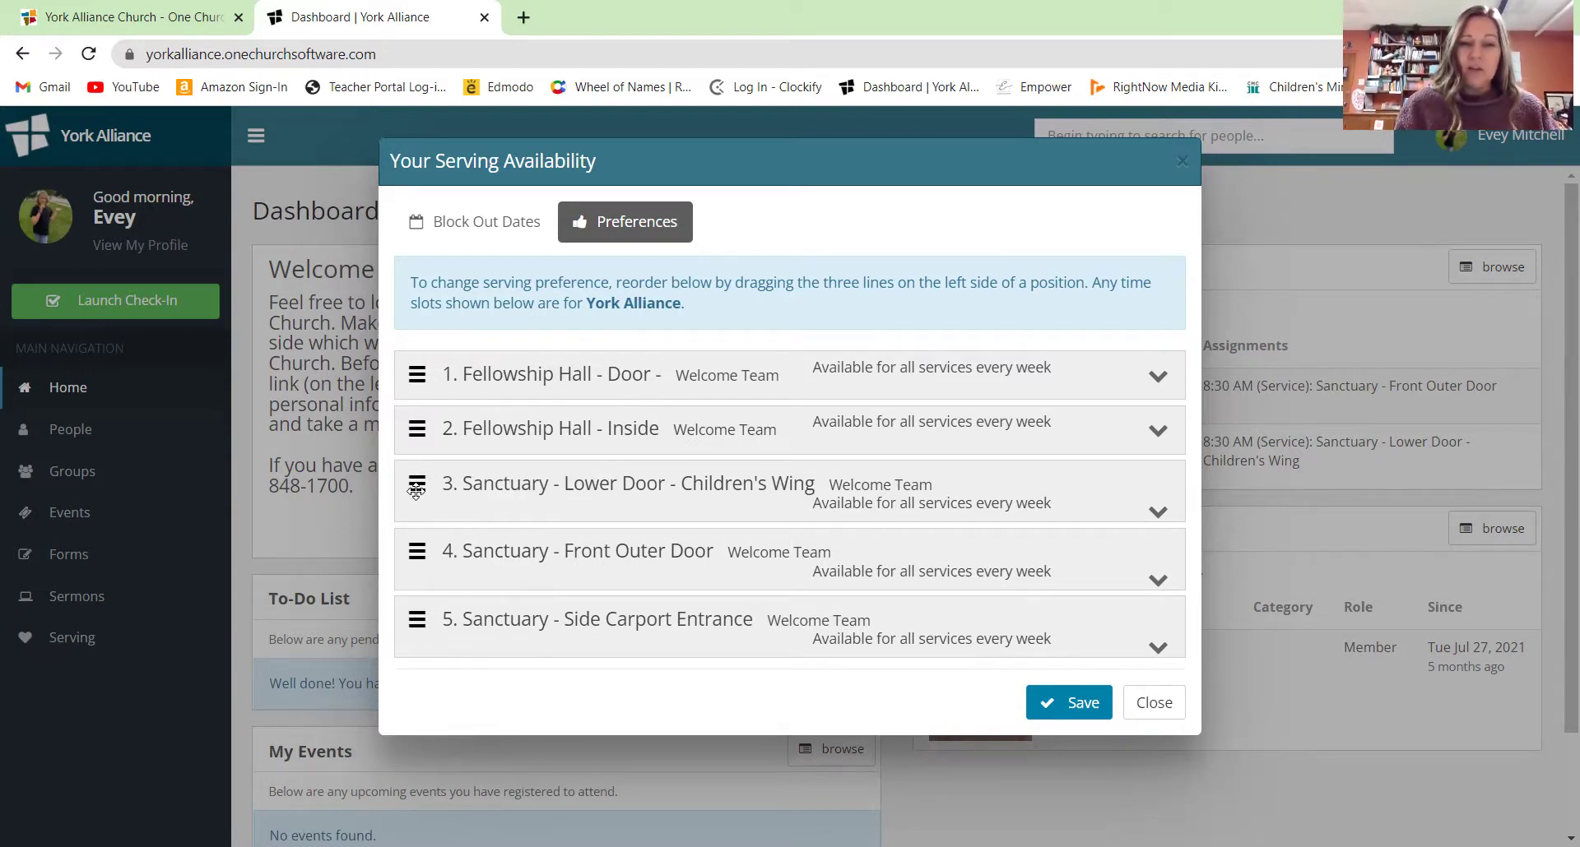
pyautogui.moveTo(415, 491); pyautogui.dragTo(412, 351)
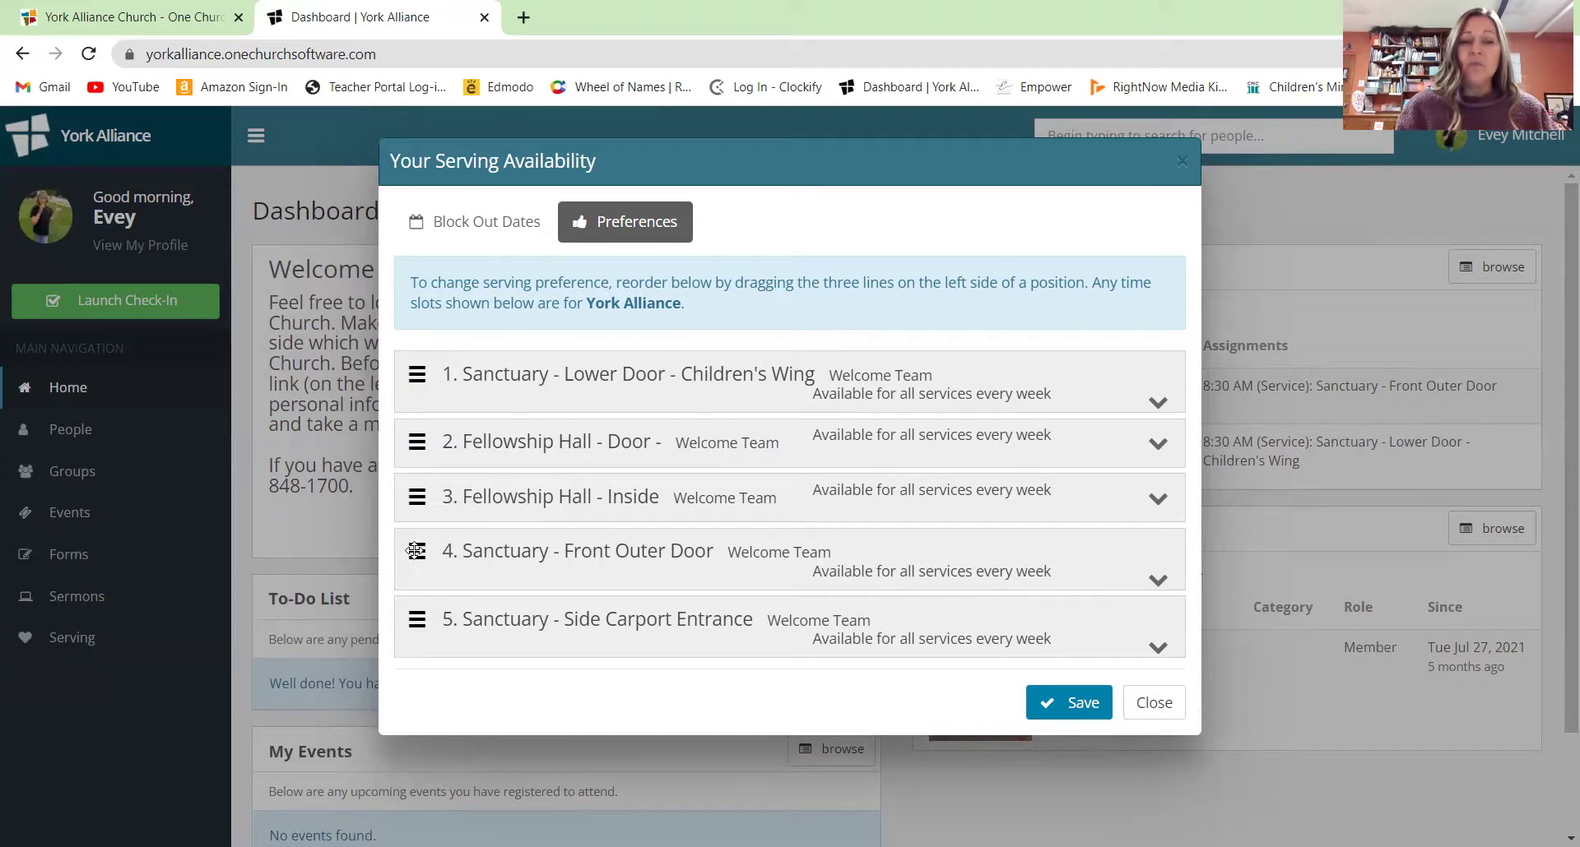
pyautogui.moveTo(416, 551); pyautogui.dragTo(416, 428)
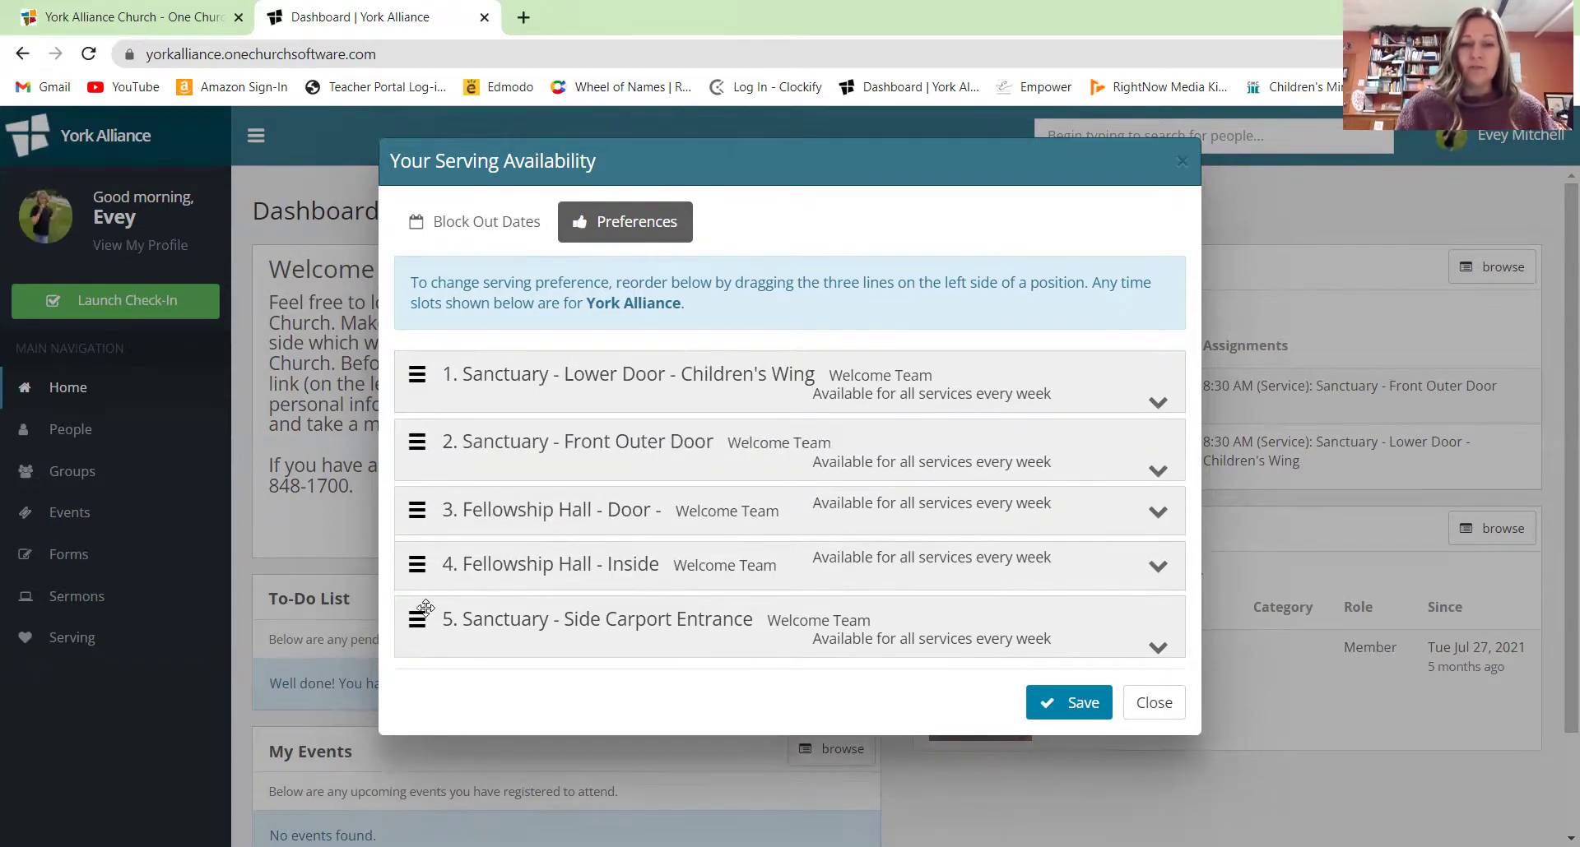
pyautogui.moveTo(417, 621); pyautogui.dragTo(417, 444)
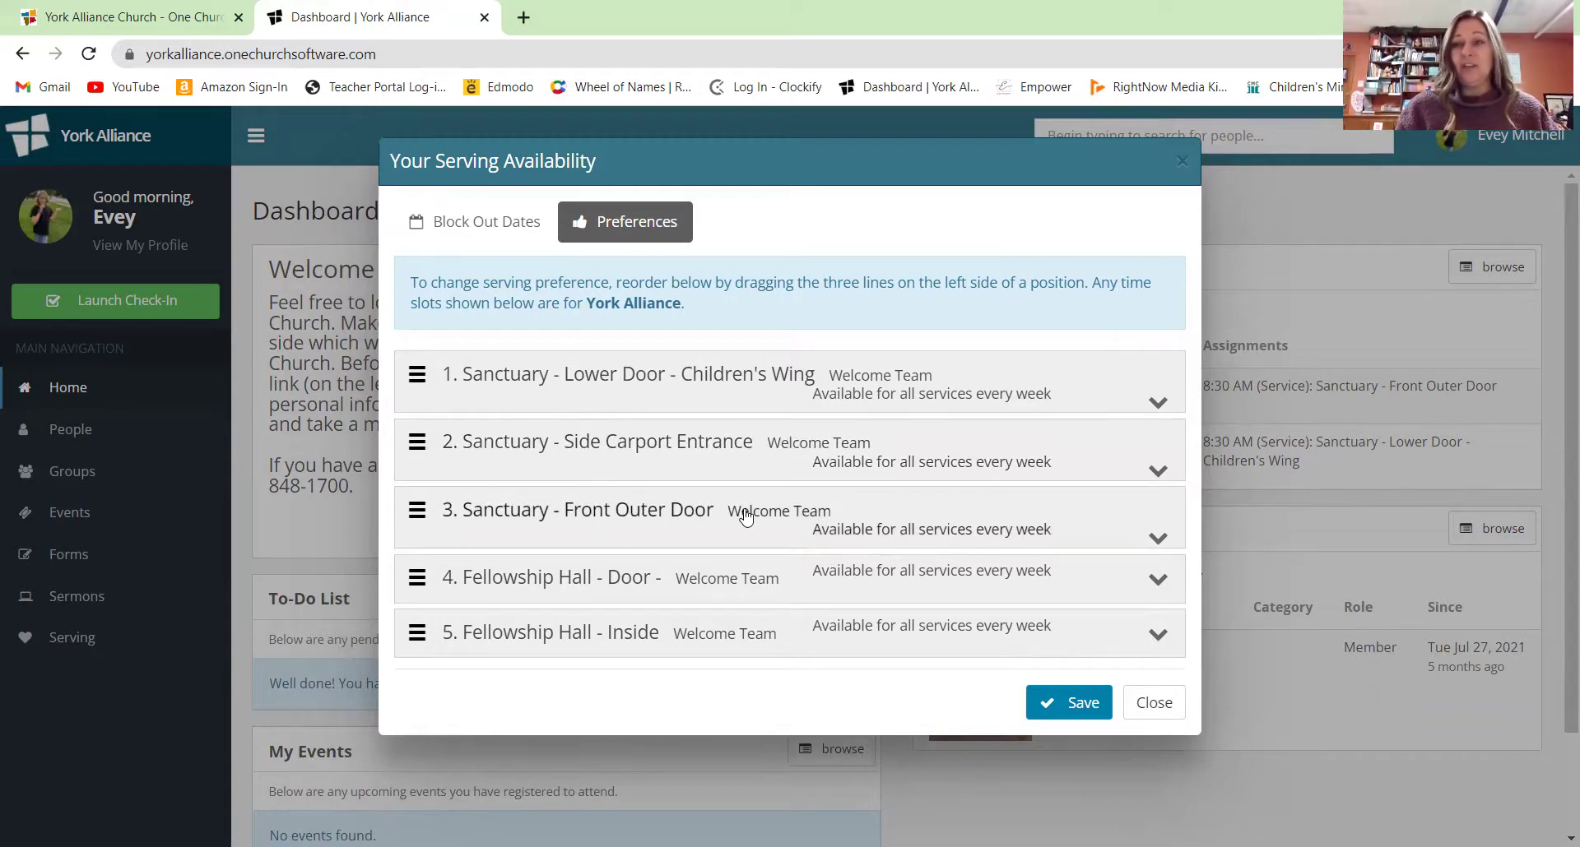
pyautogui.click(1148, 384)
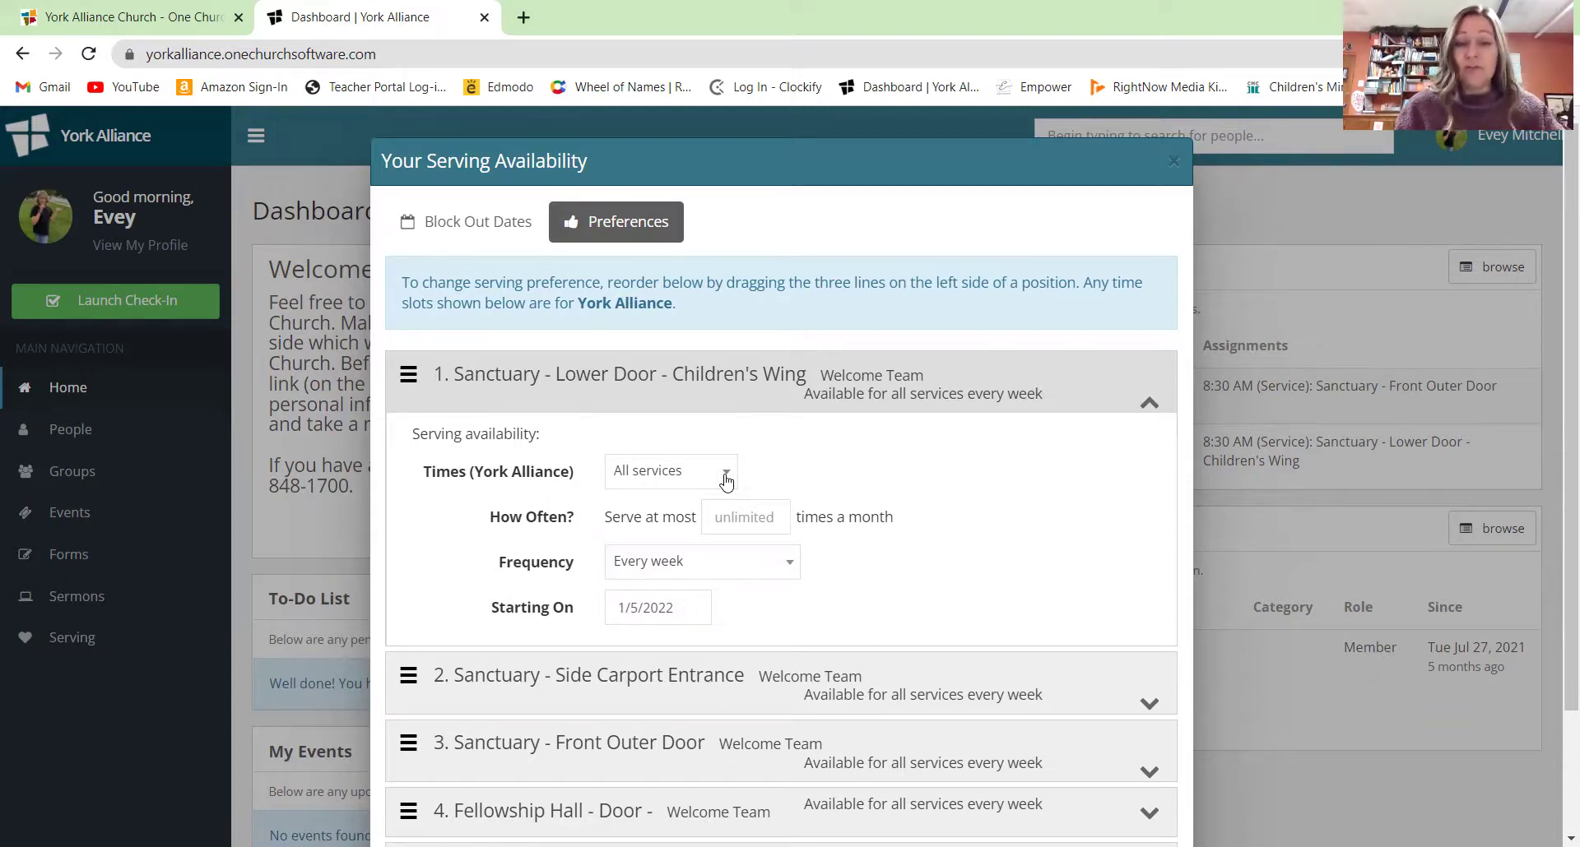
# Keep All services as the service times and set How Often to 1 time a month.
pyautogui.click(725, 482)
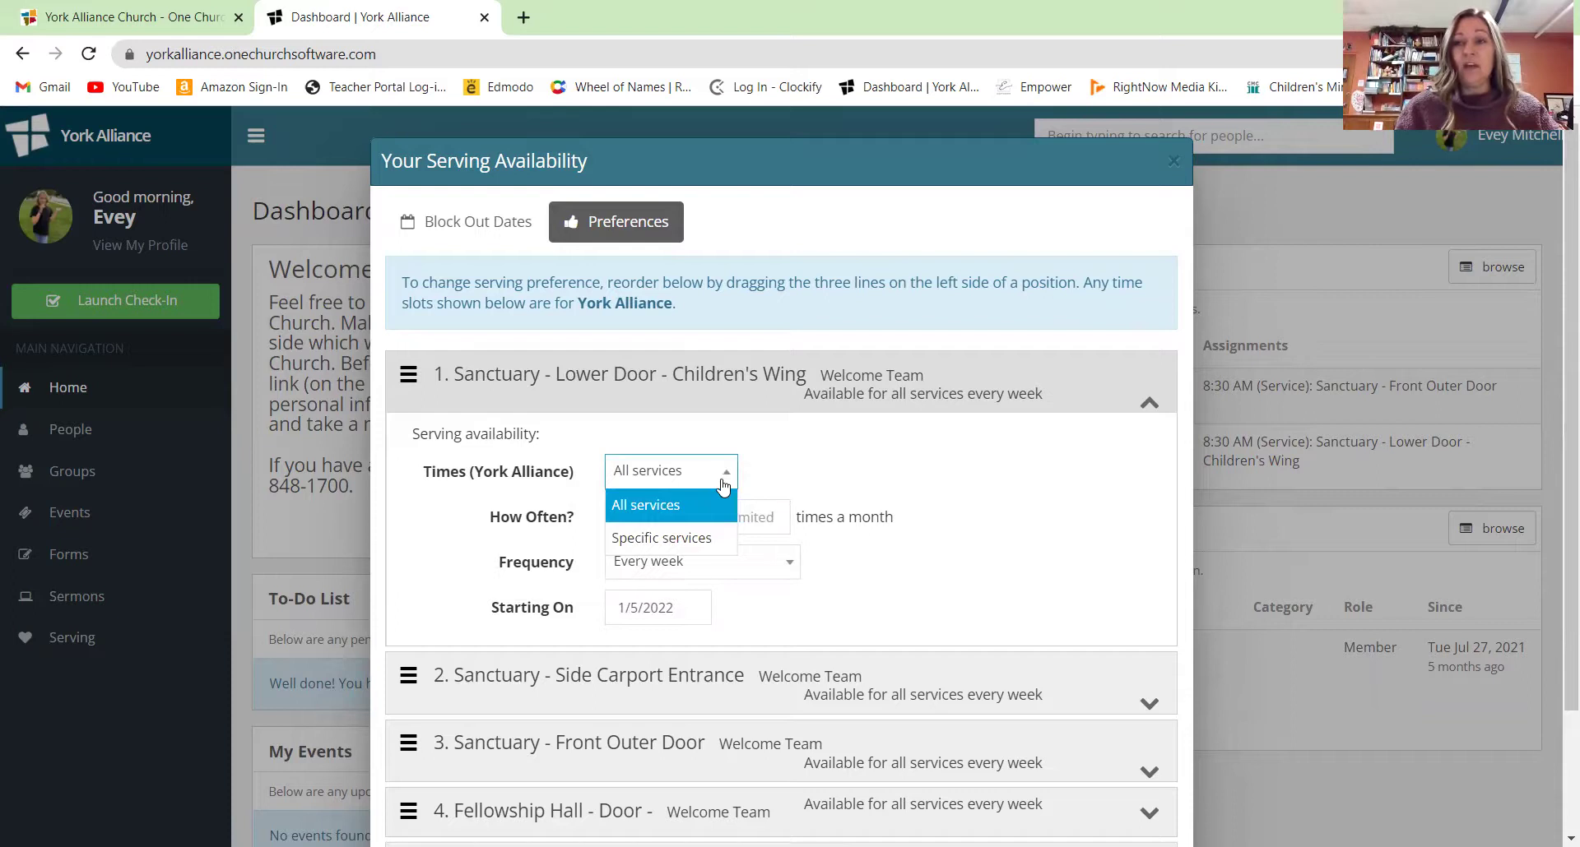
pyautogui.click(701, 539)
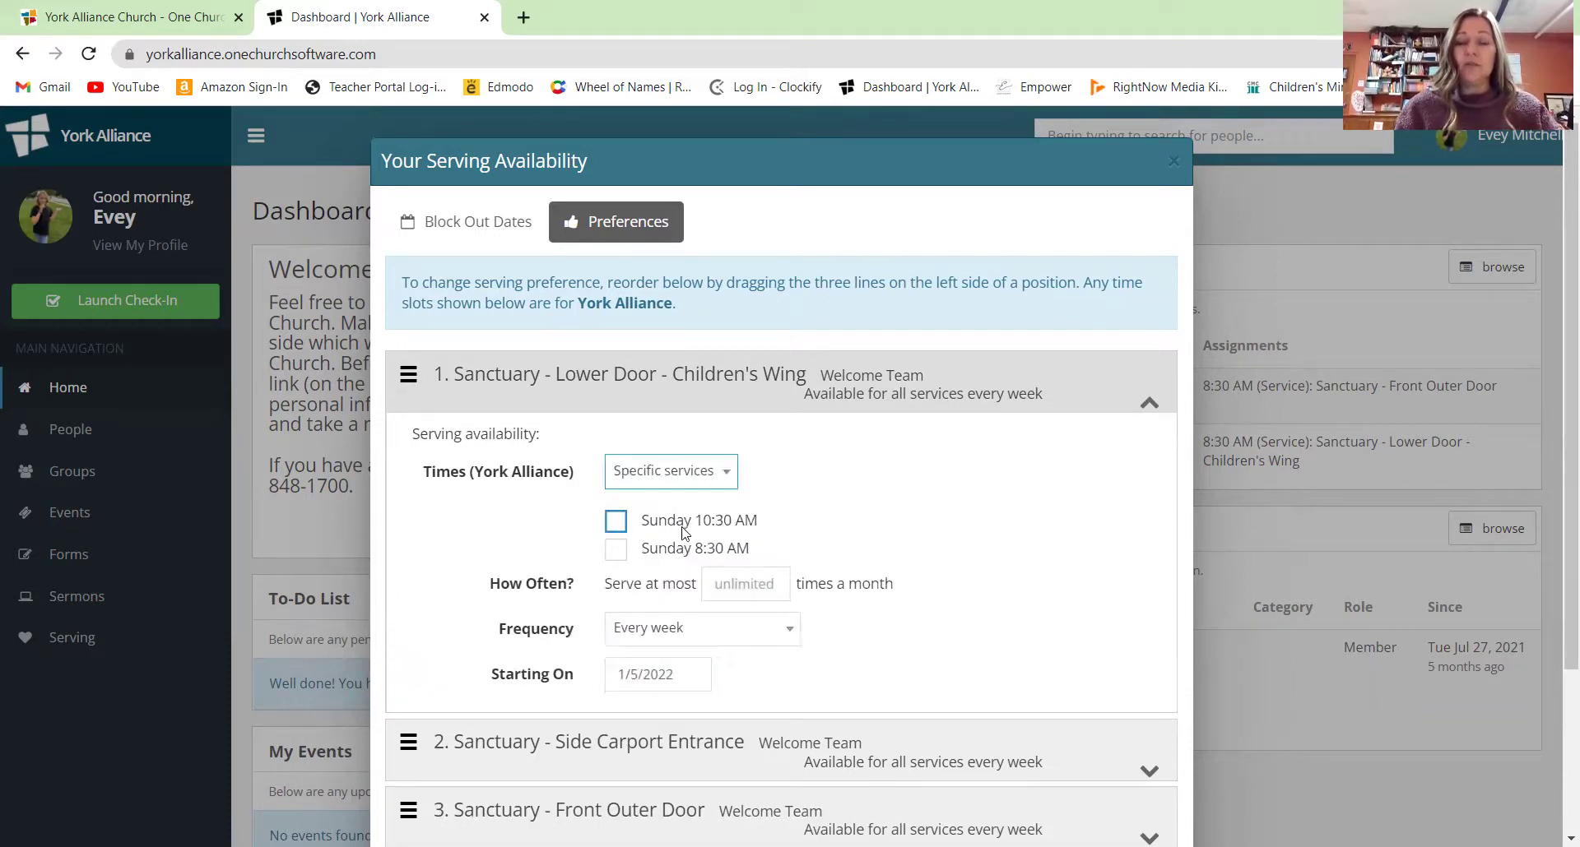
pyautogui.click(729, 487)
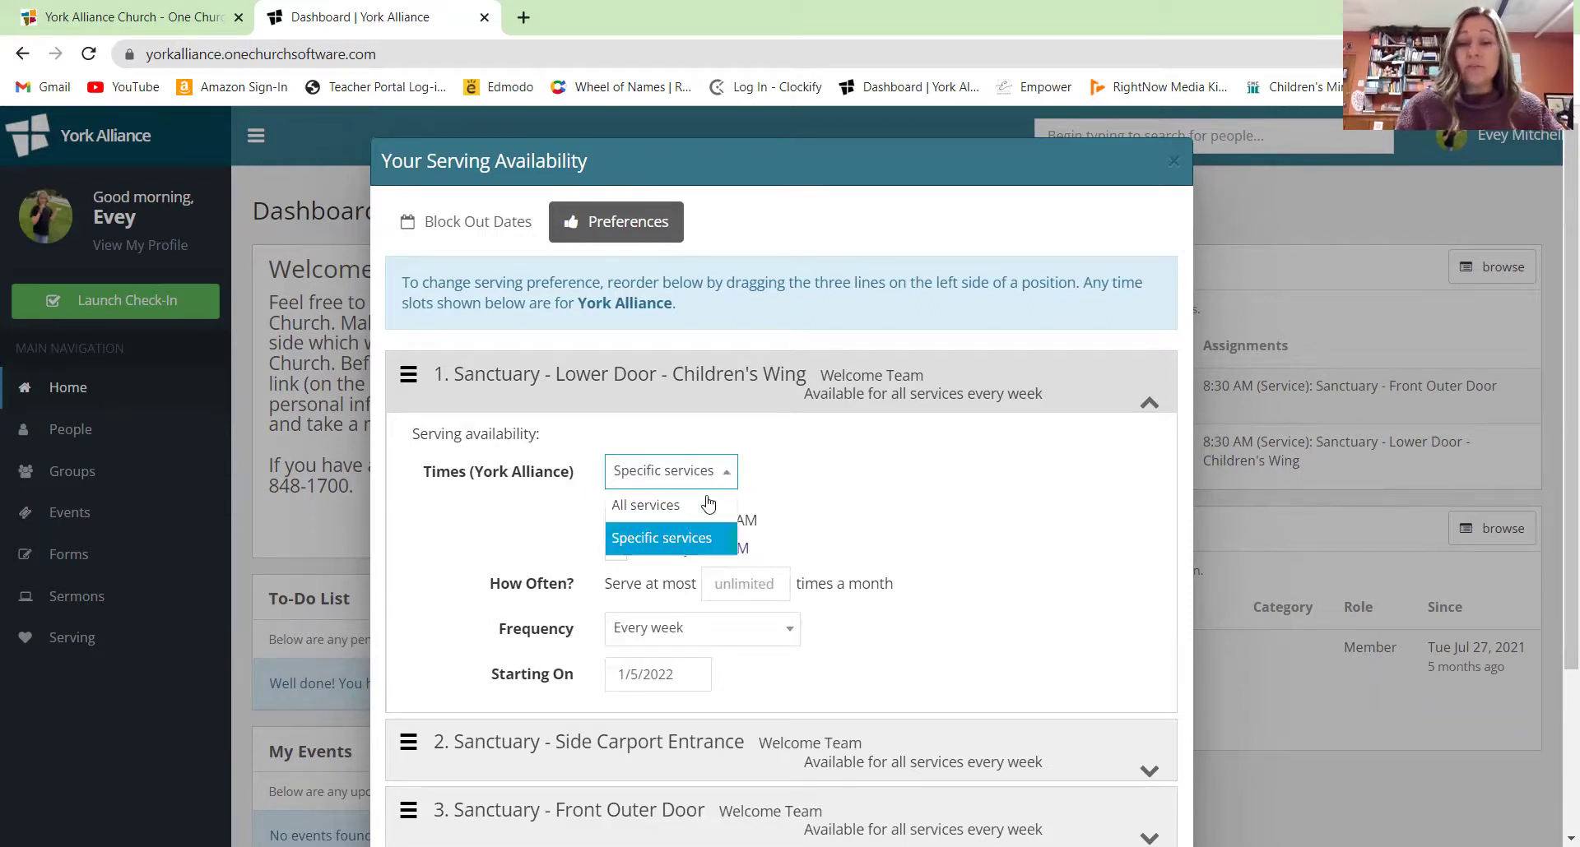
pyautogui.click(706, 504)
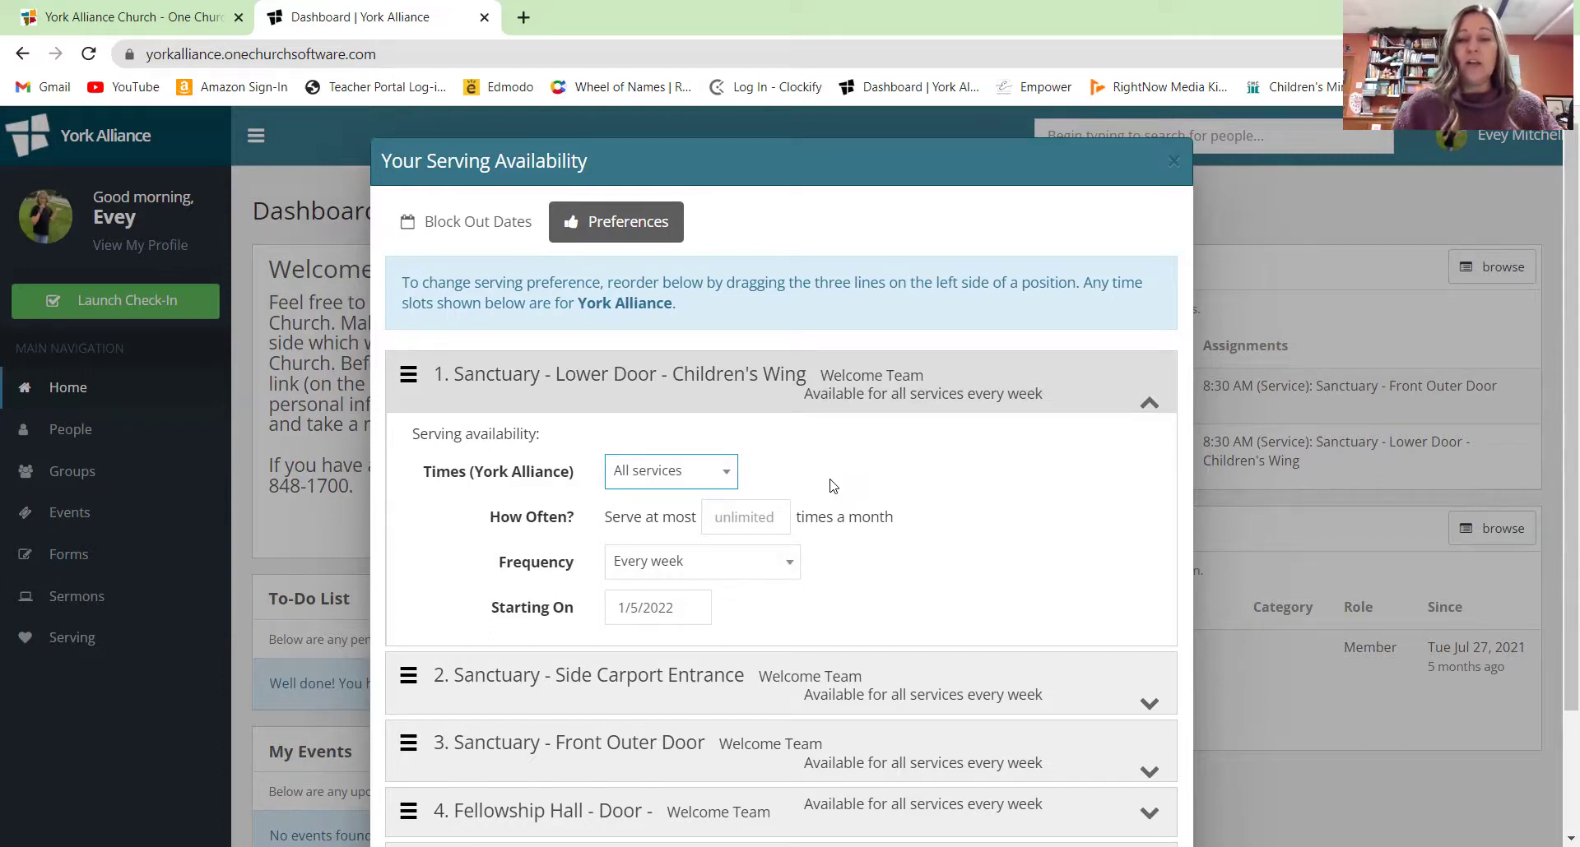
pyautogui.click(769, 522)
pyautogui.write('1')
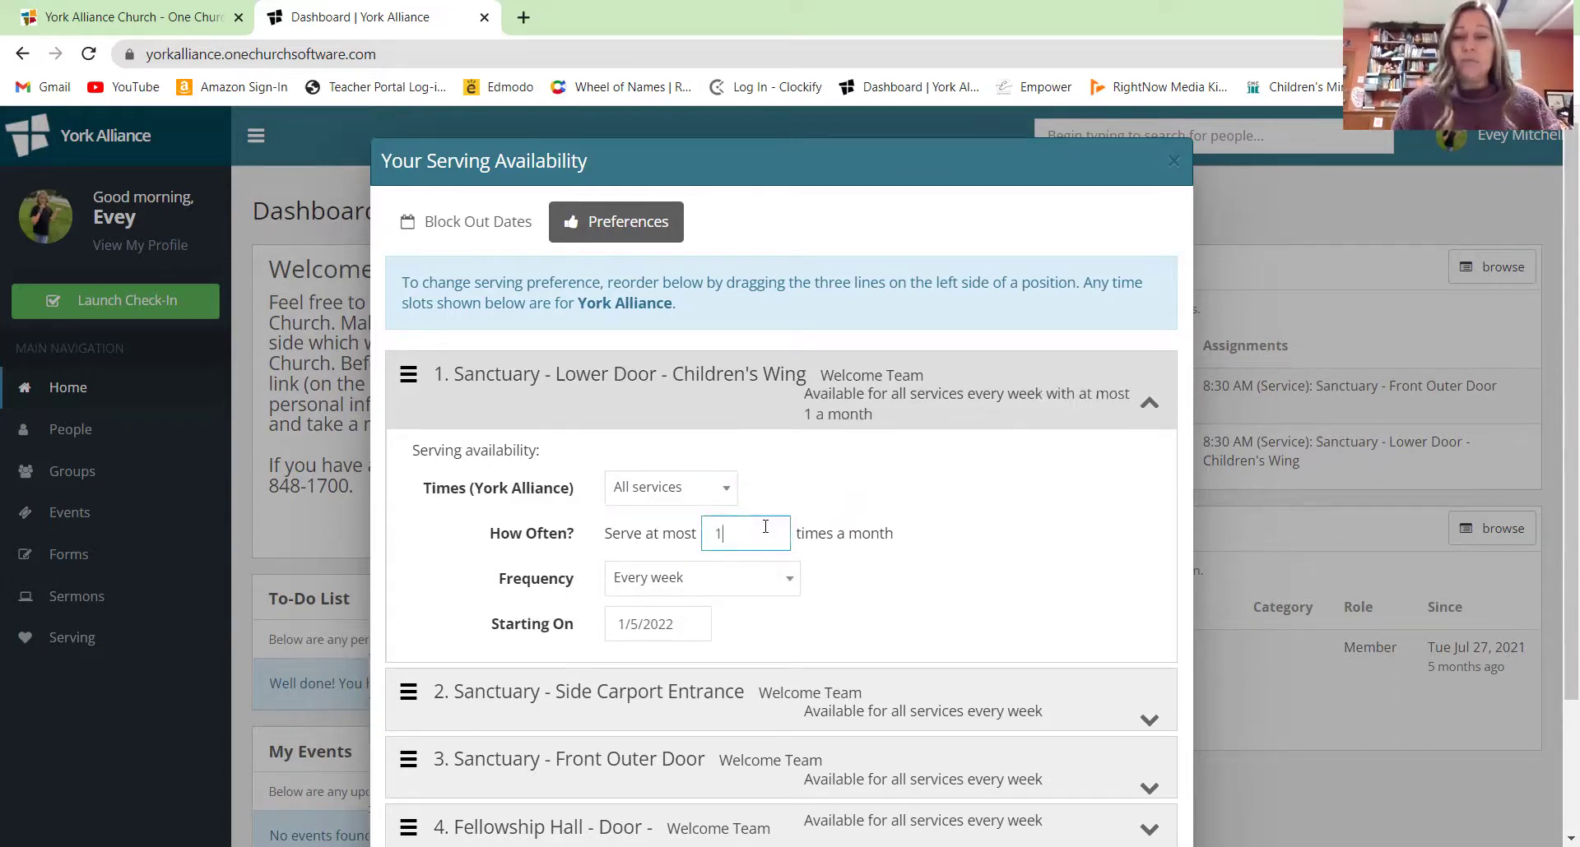
pyautogui.click(878, 528)
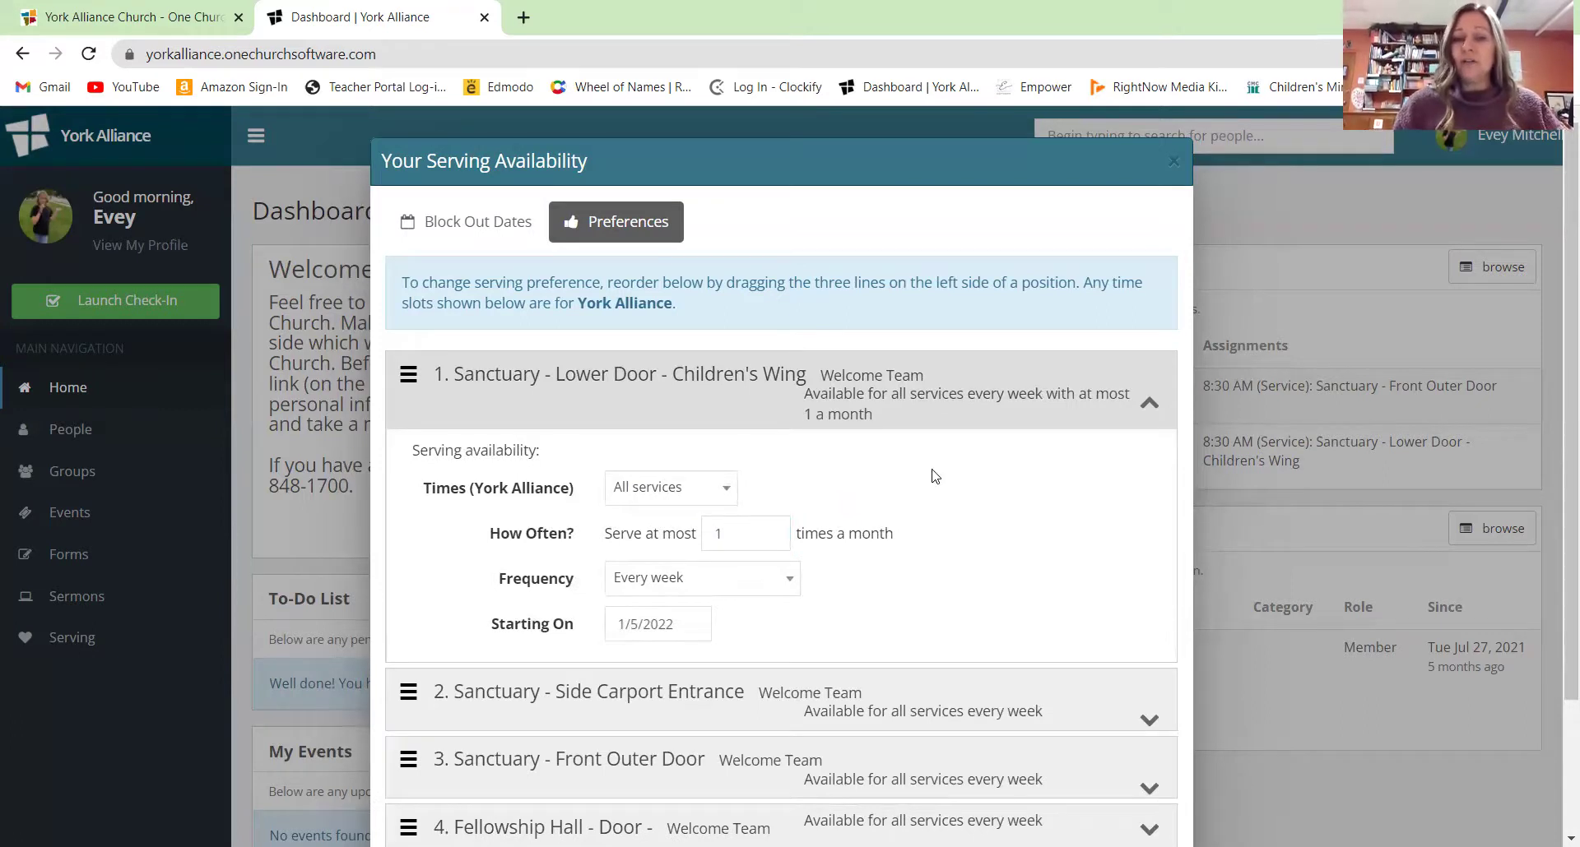
# Try Specific weeks with Week 1 ticked, then switch frequency to an every-2-weeks interval.
pyautogui.click(775, 586)
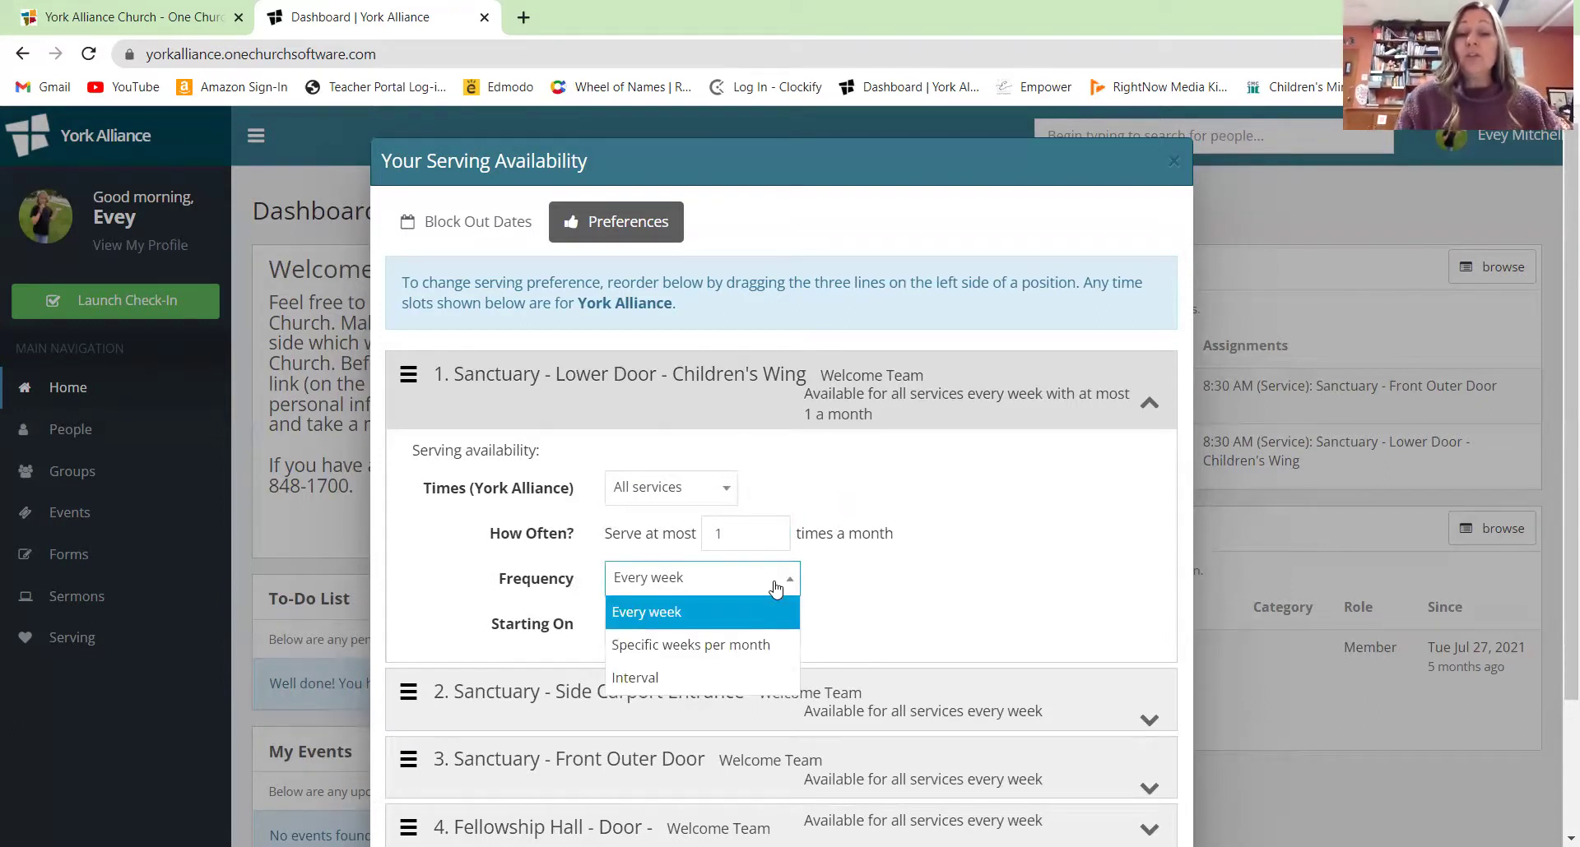
pyautogui.click(727, 650)
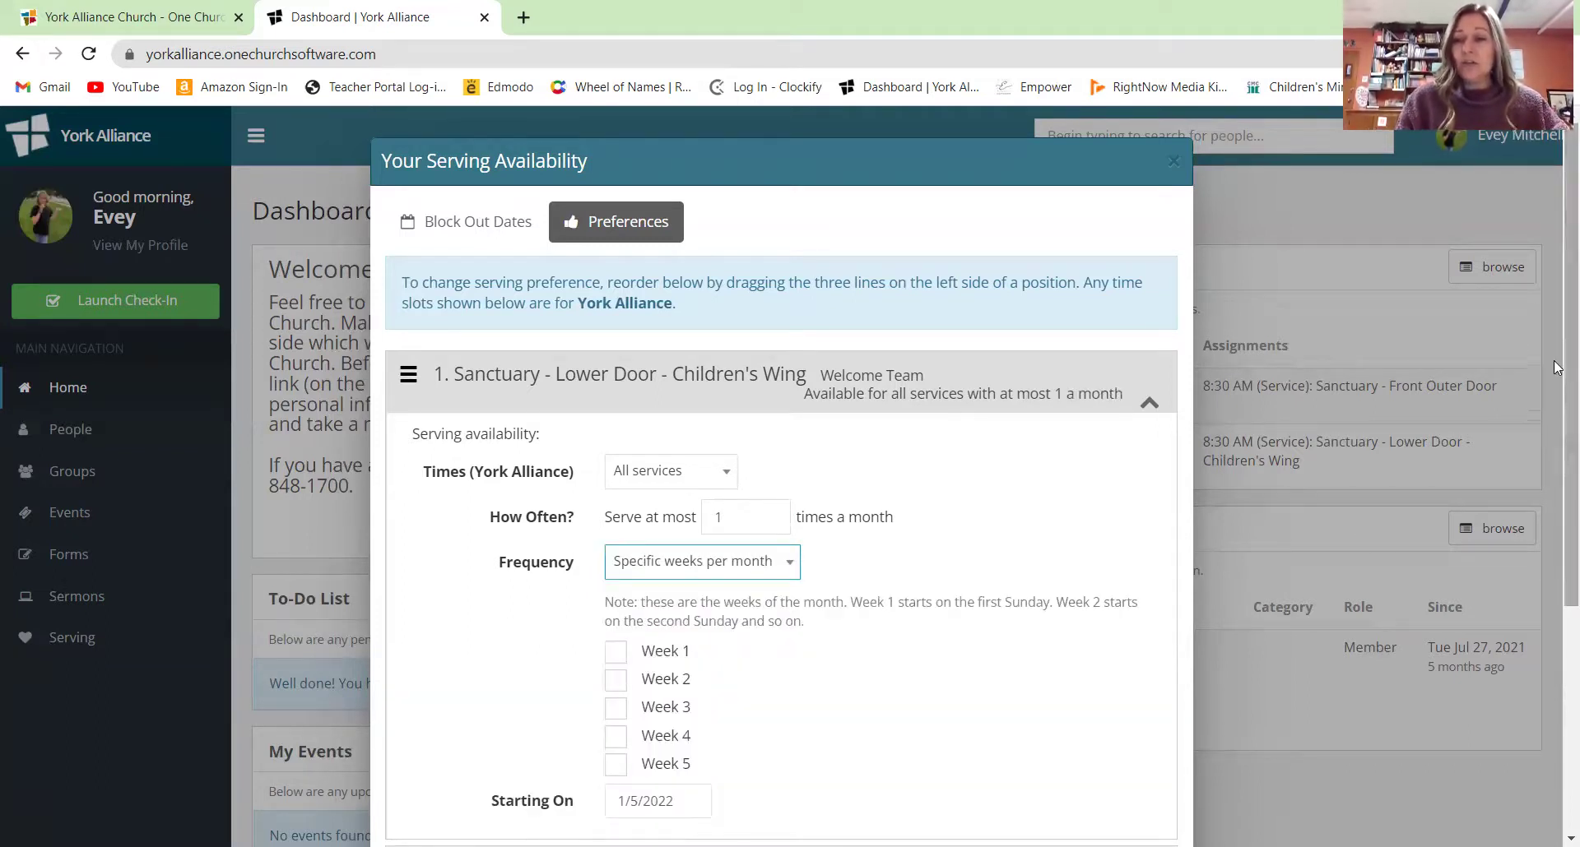
pyautogui.scroll(-3, 1020, 459)
pyautogui.click(666, 515)
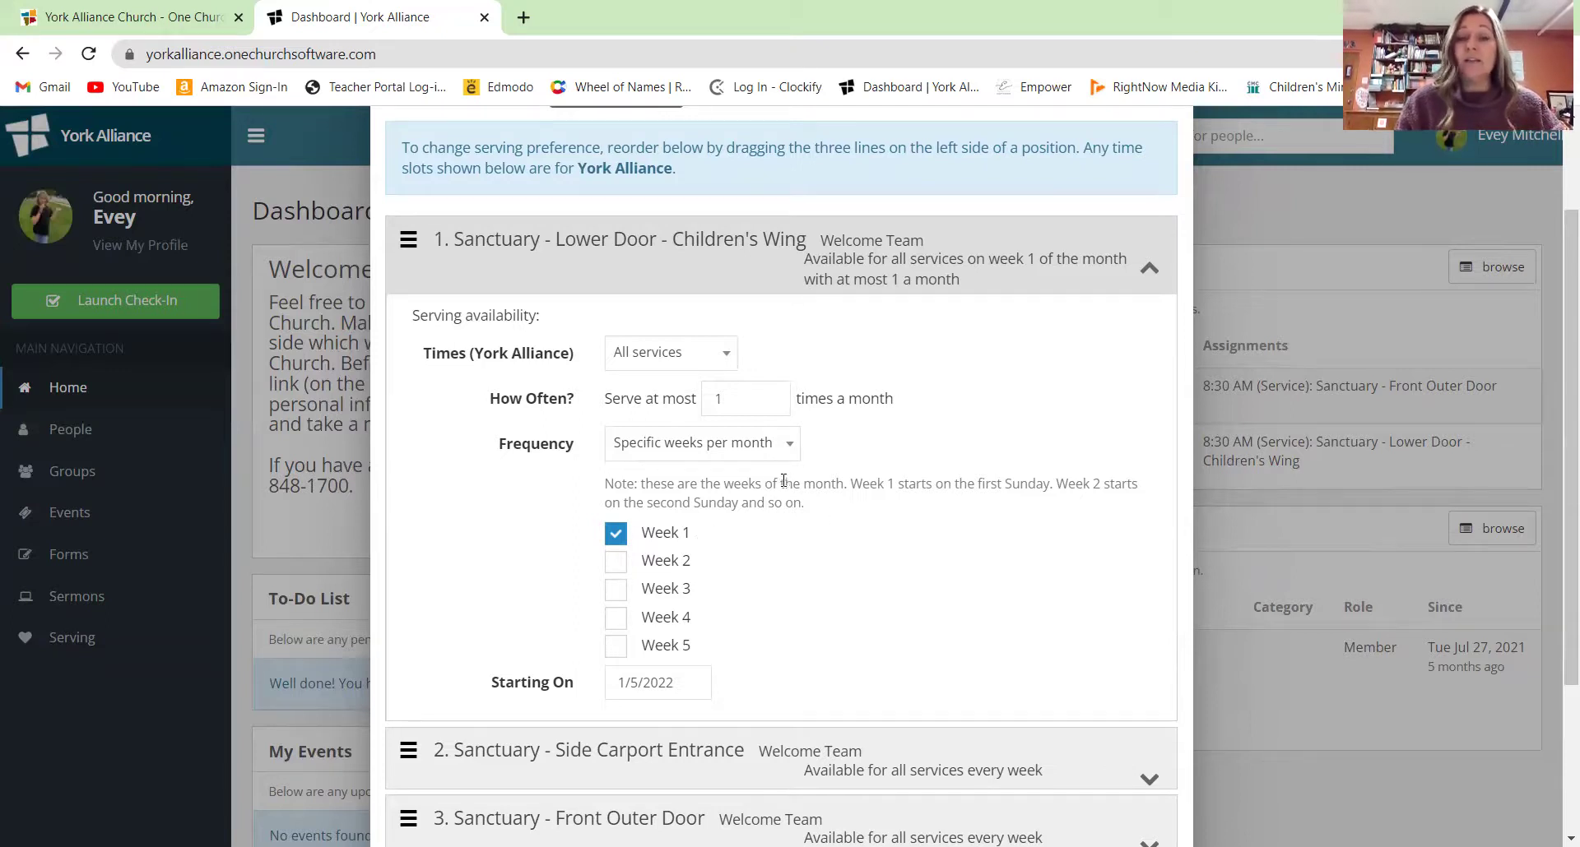
pyautogui.click(782, 454)
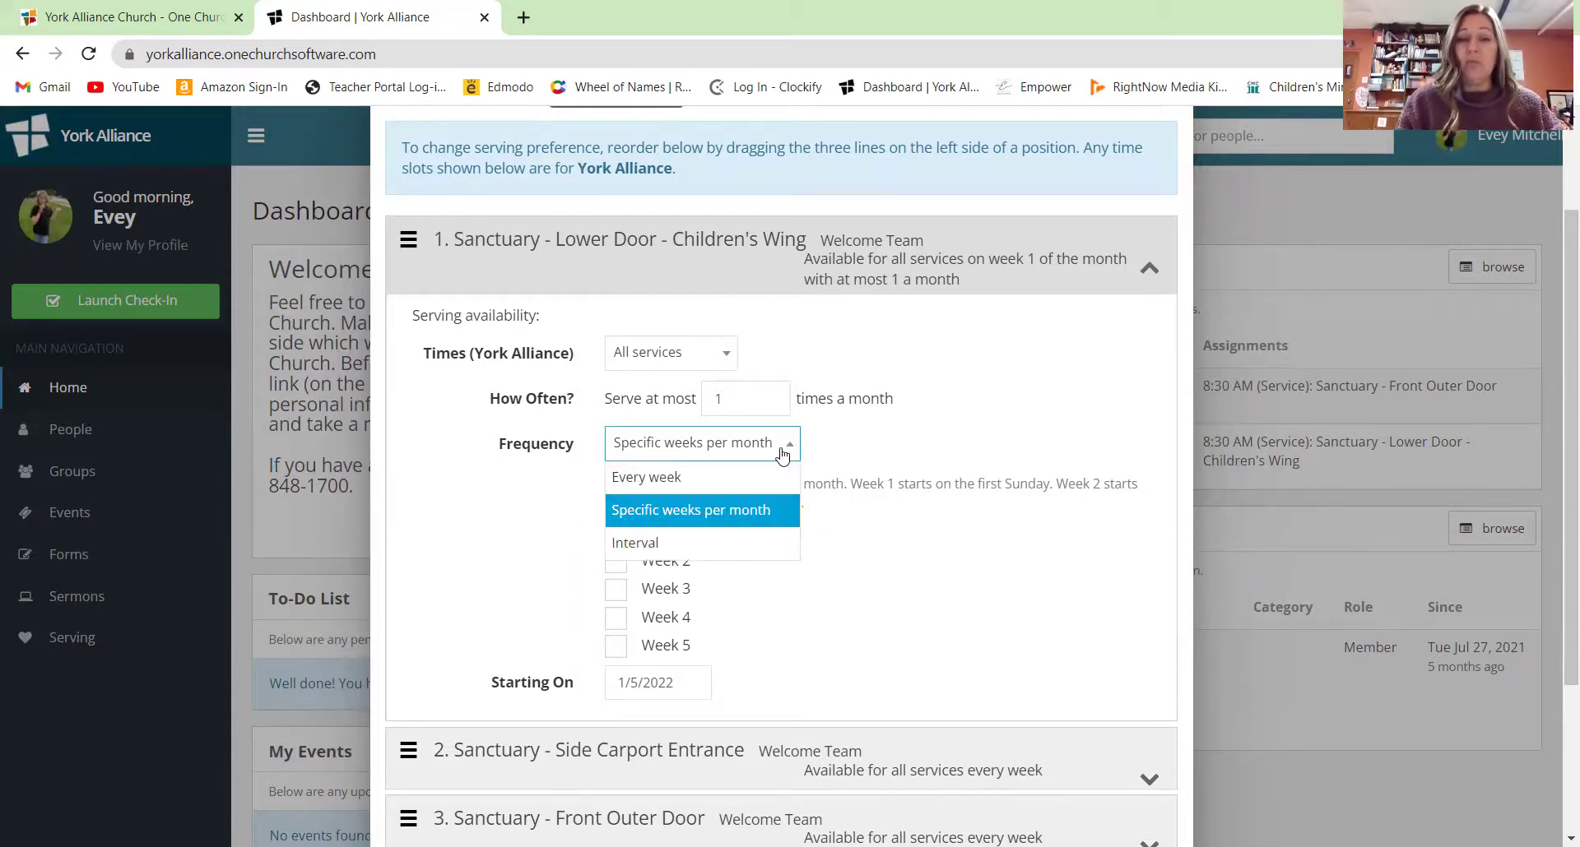
pyautogui.click(724, 543)
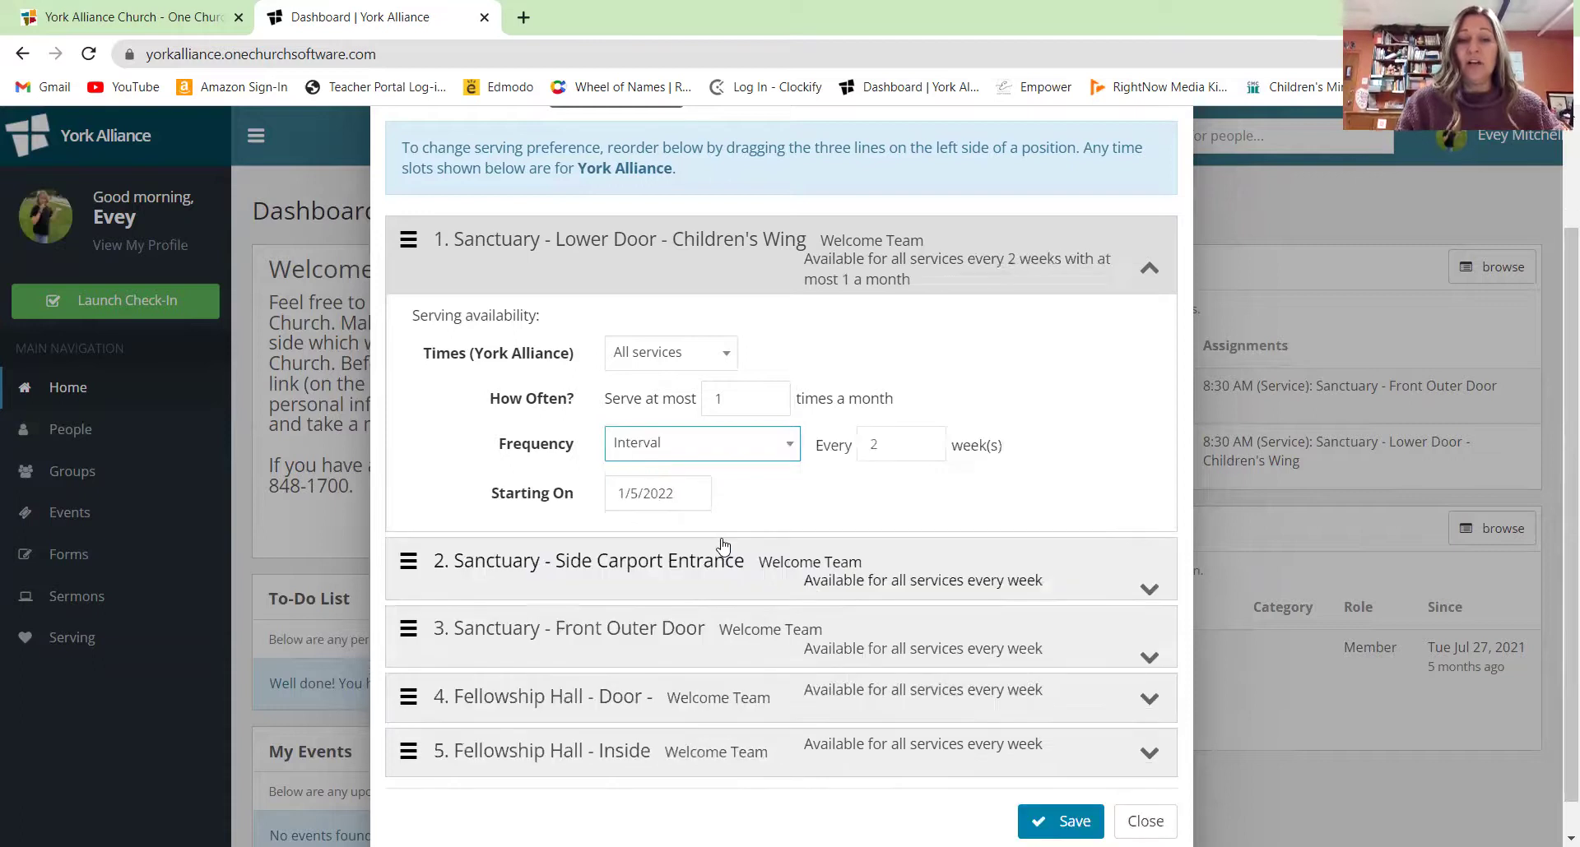
# Close the window and reopen Serving Availability from the account menu to the Block Out Dates calendar.
pyautogui.click(1125, 818)
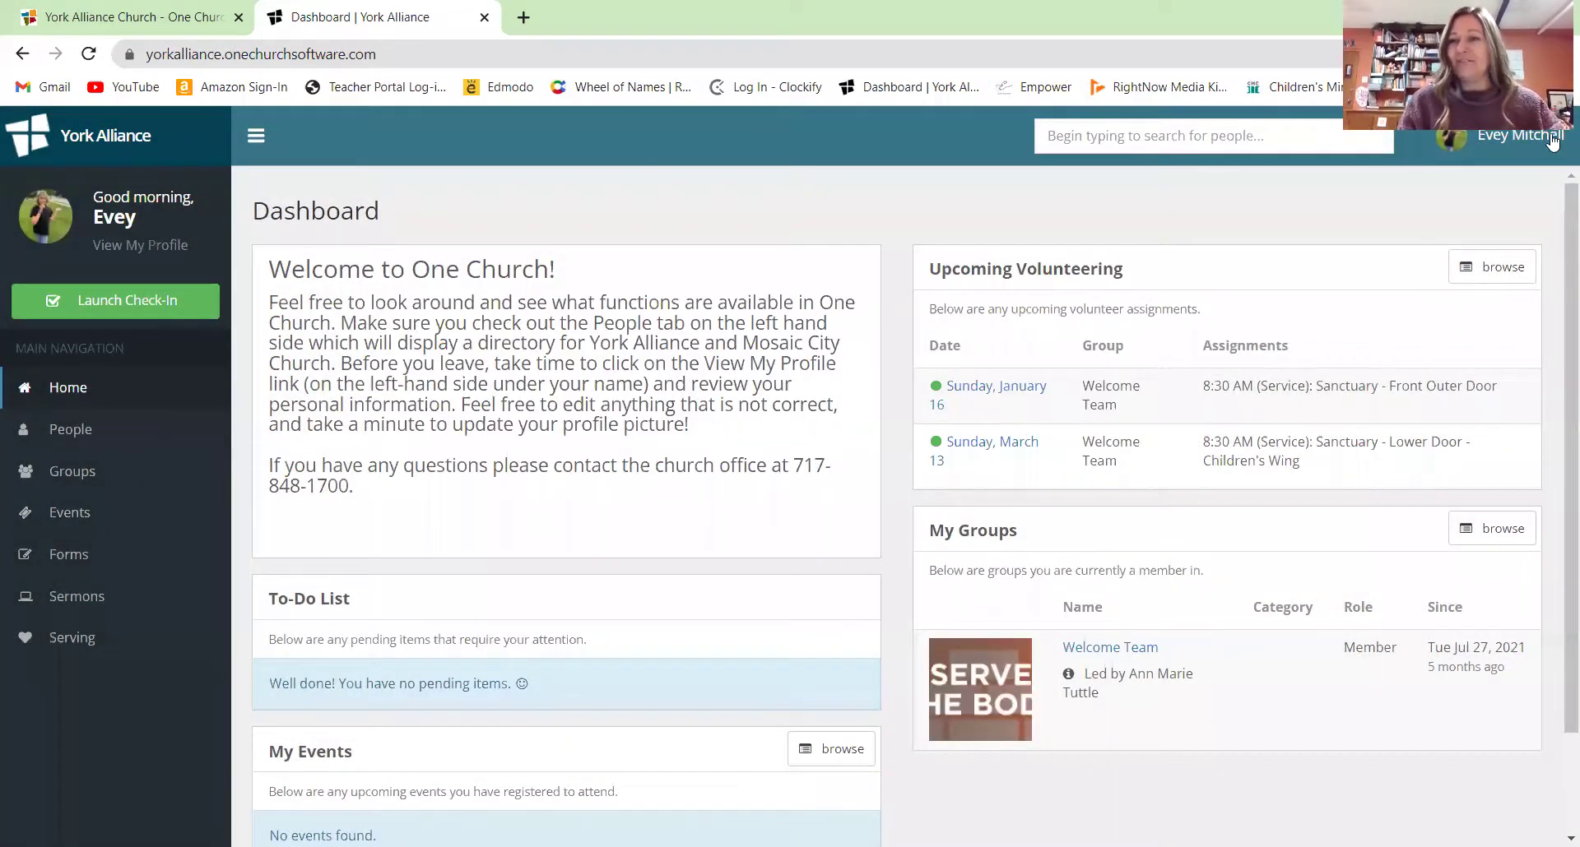
pyautogui.click(1551, 142)
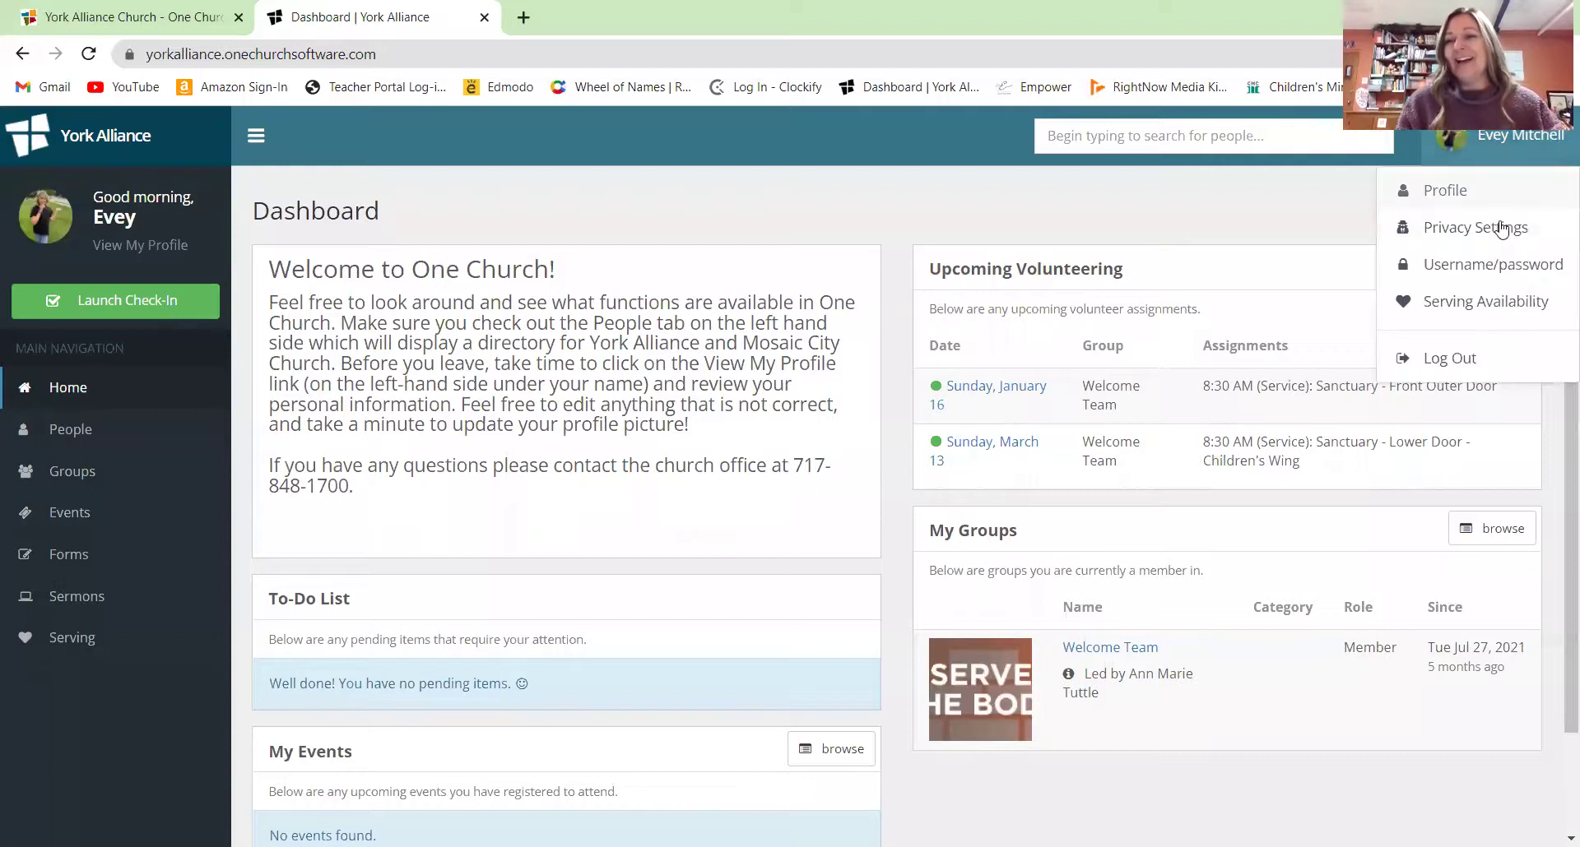
pyautogui.click(1468, 301)
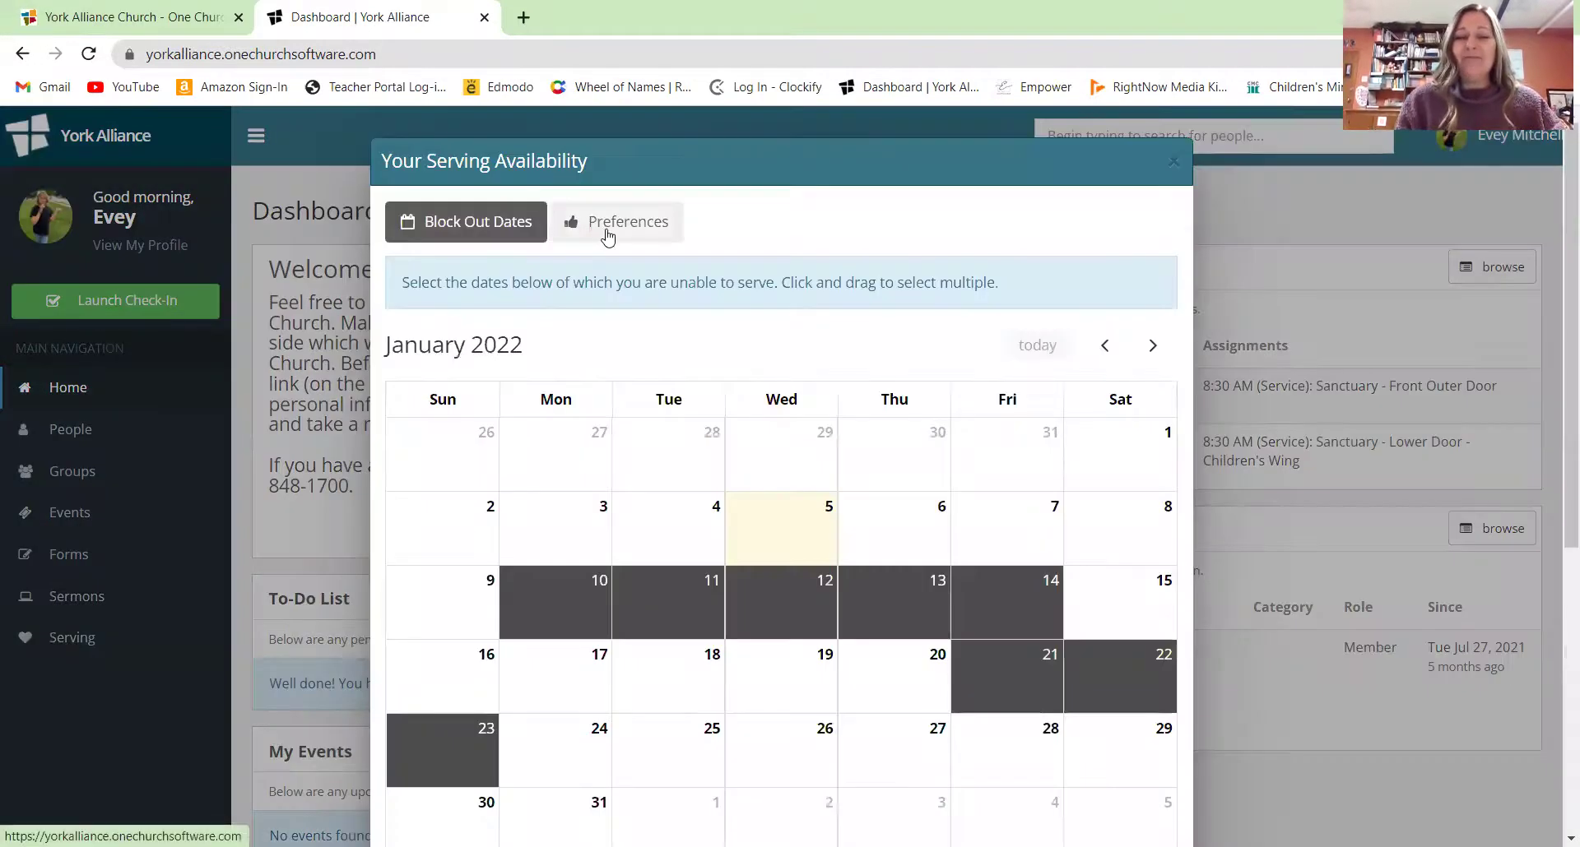
pyautogui.click(608, 226)
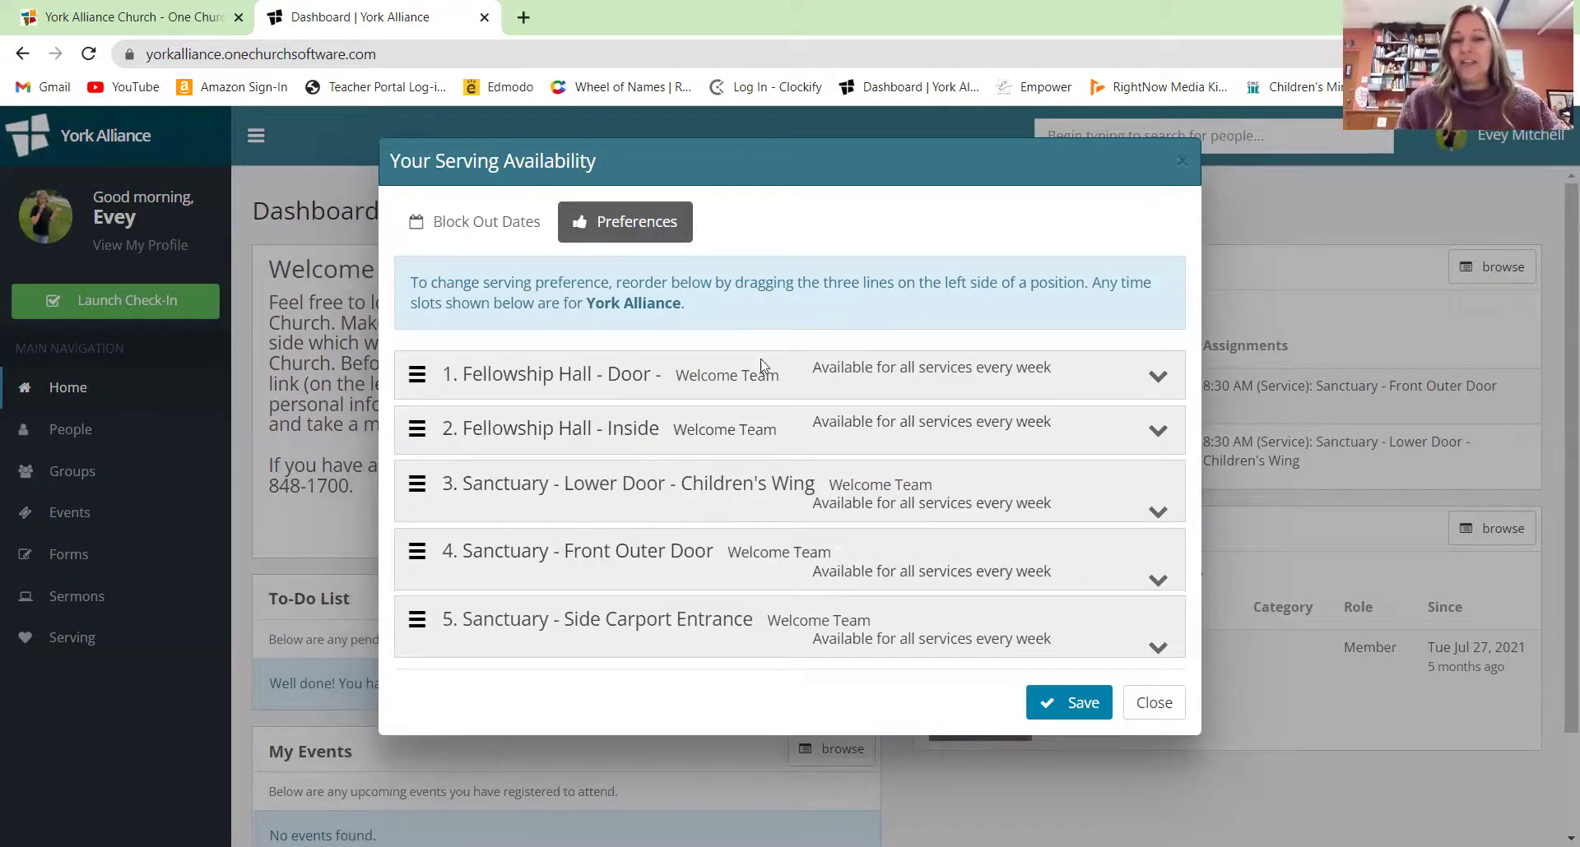
pyautogui.click(510, 239)
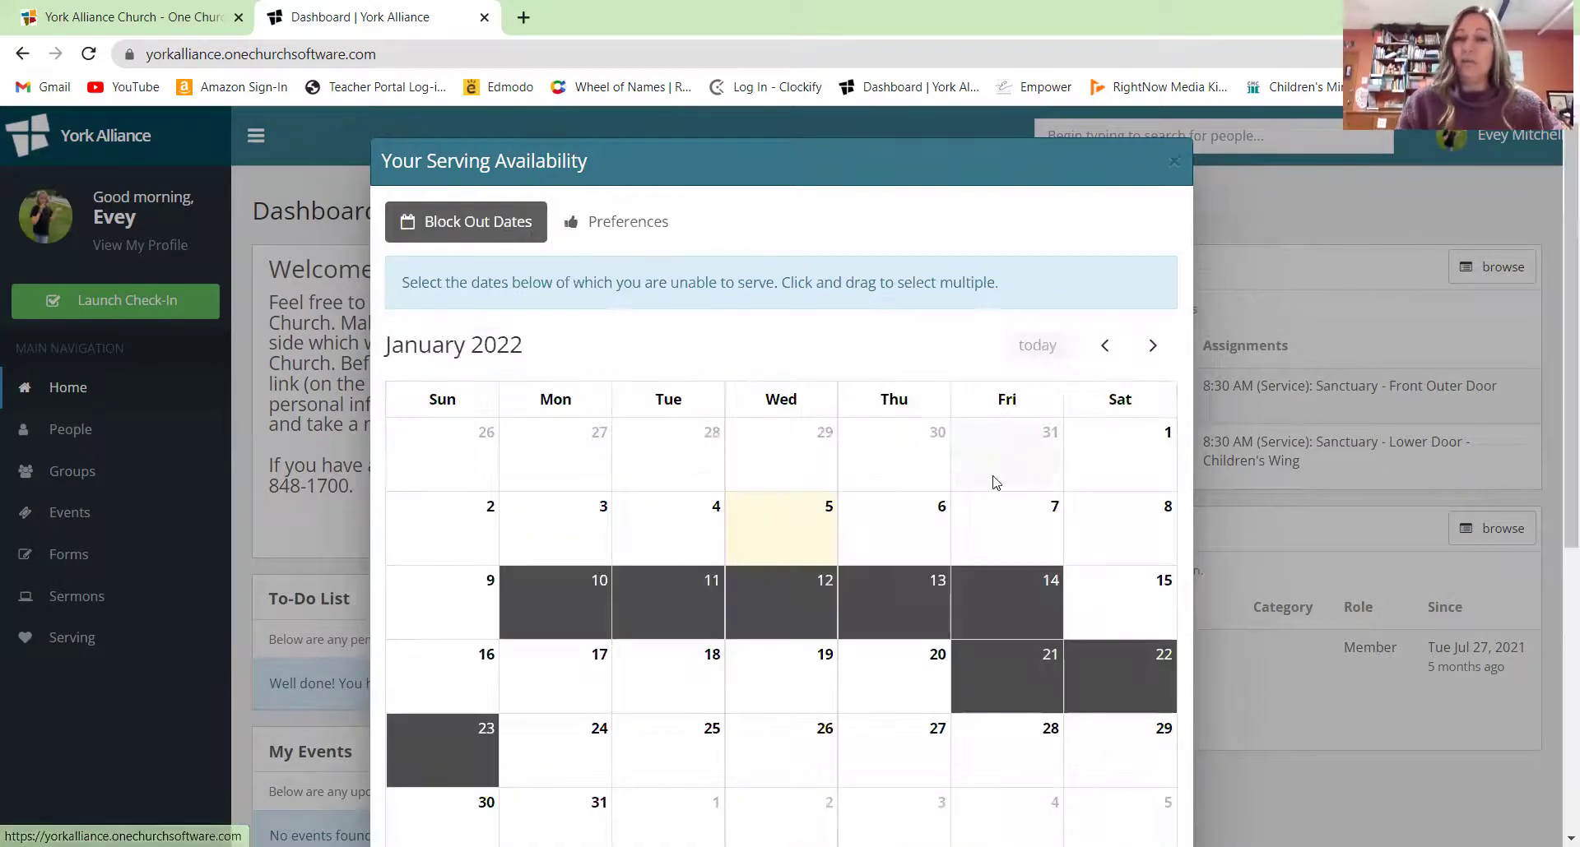
# Remove the January 10–14, 21, 22 and 23 block-outs and save.
pyautogui.scroll(-1, 1552, 512)
pyautogui.scroll(-5, 1552, 512)
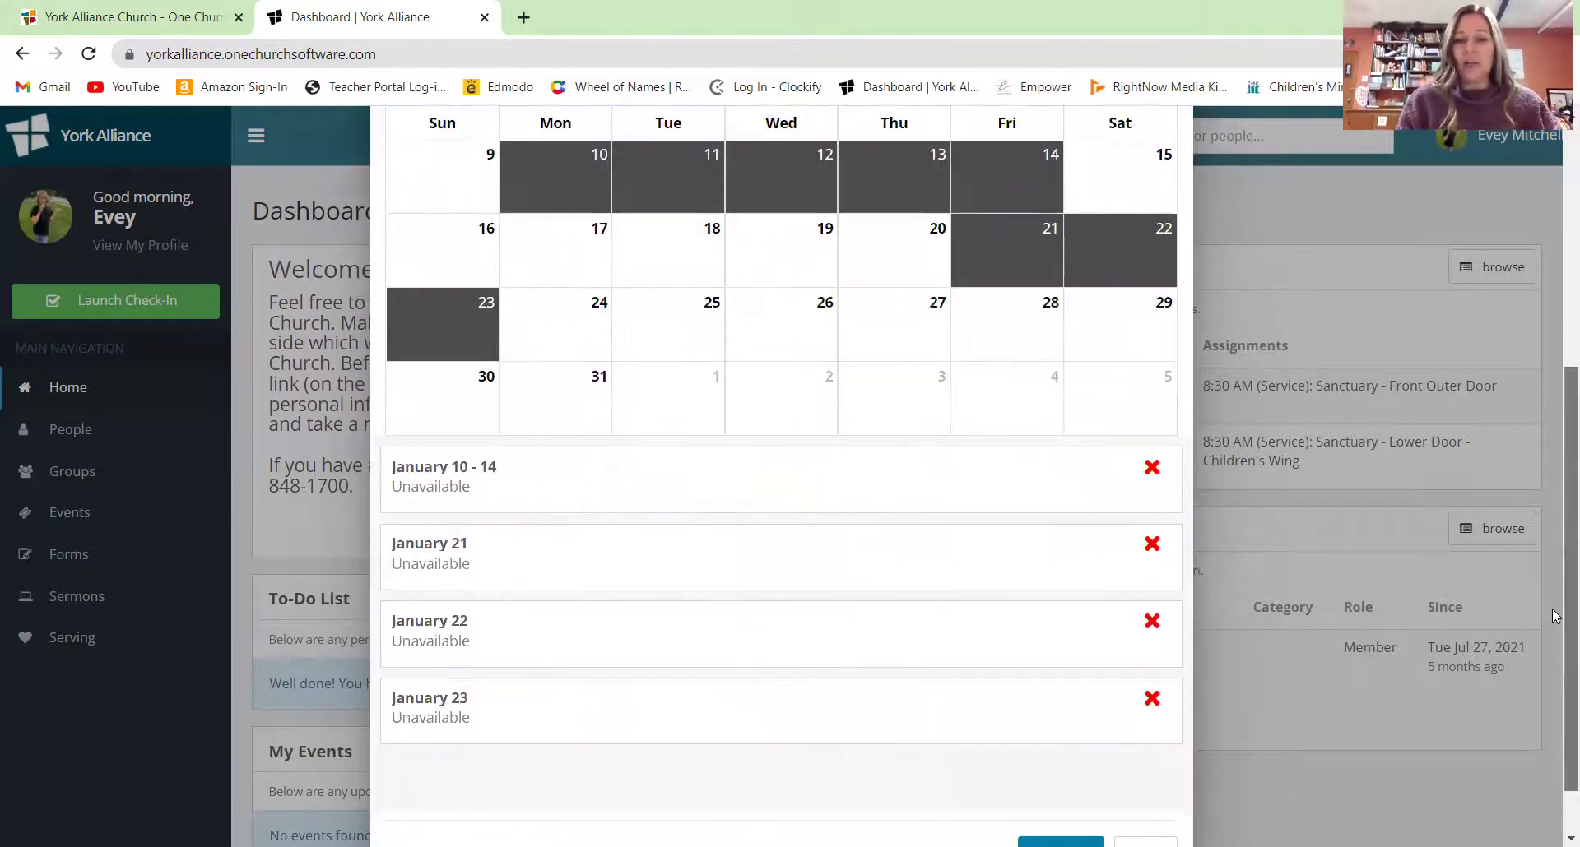
pyautogui.click(1151, 467)
pyautogui.click(1161, 470)
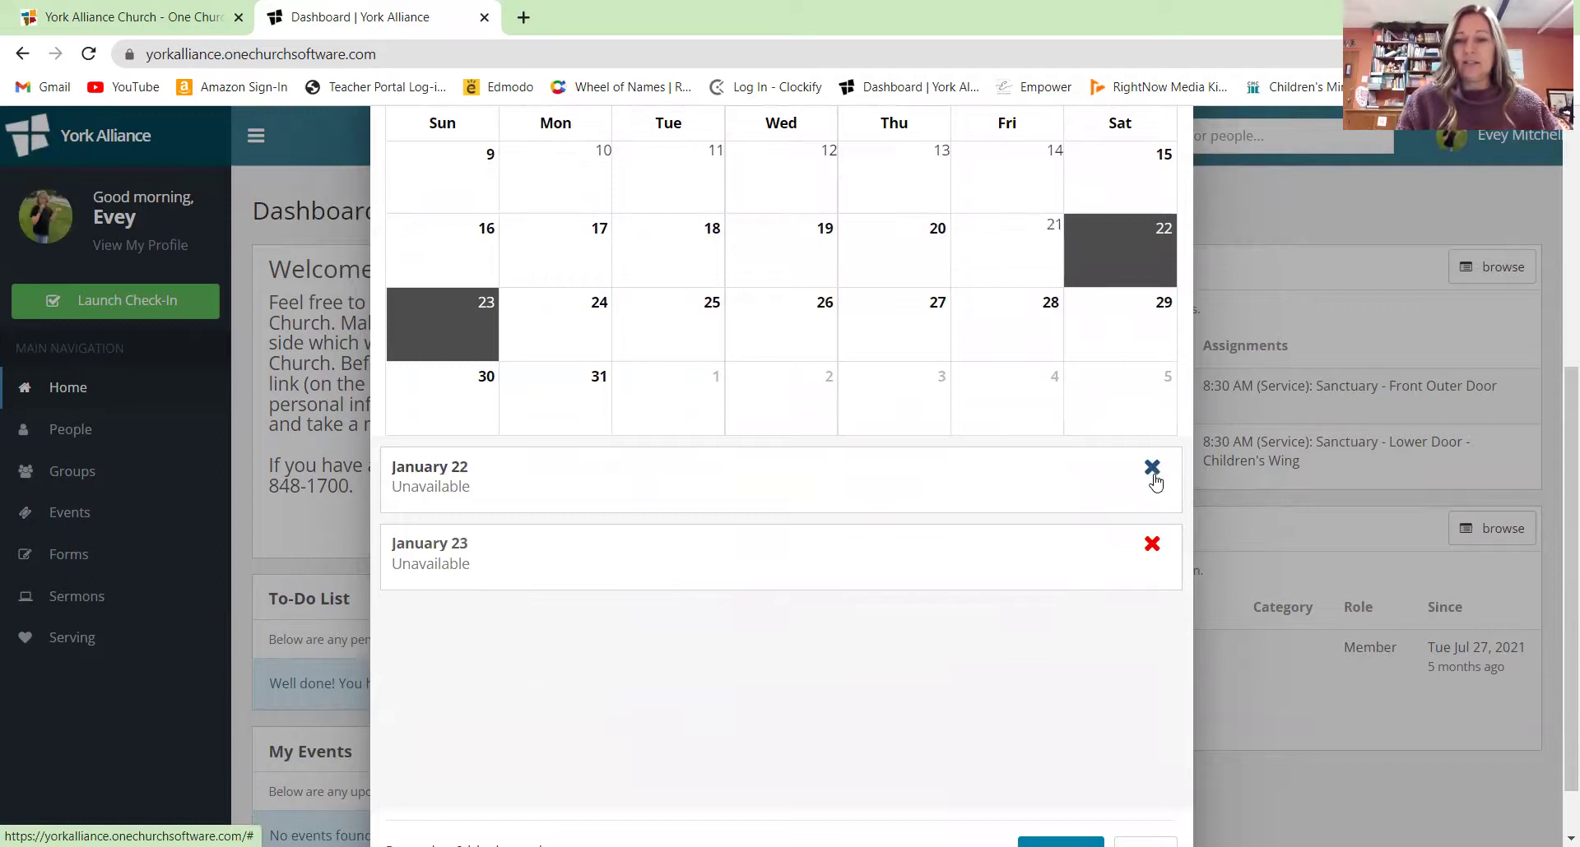
pyautogui.click(1152, 469)
pyautogui.click(1155, 495)
pyautogui.click(1152, 467)
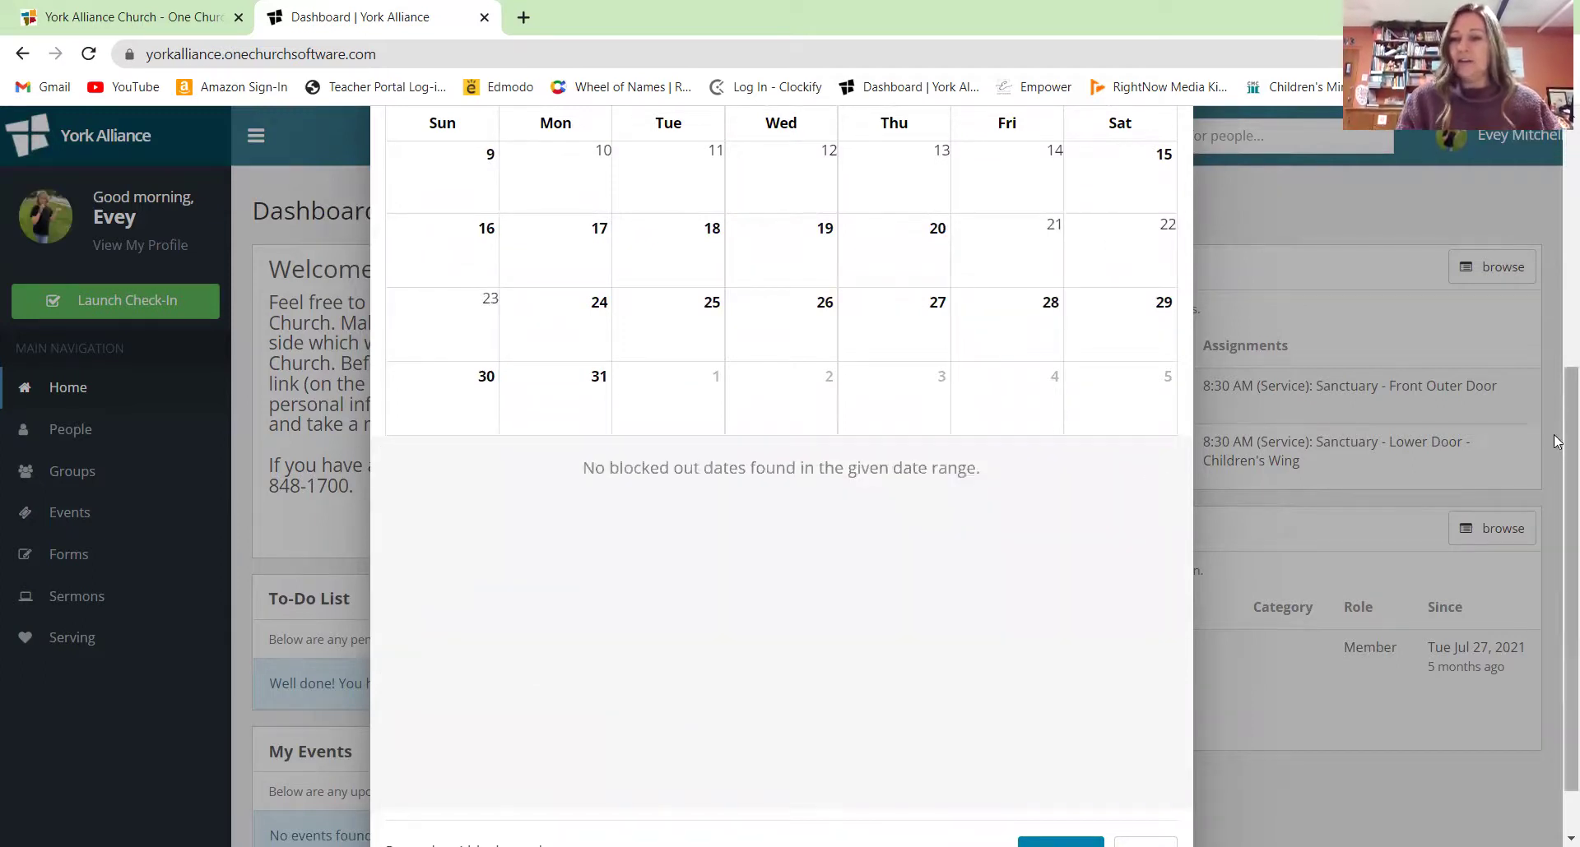
pyautogui.scroll(-1, 1557, 400)
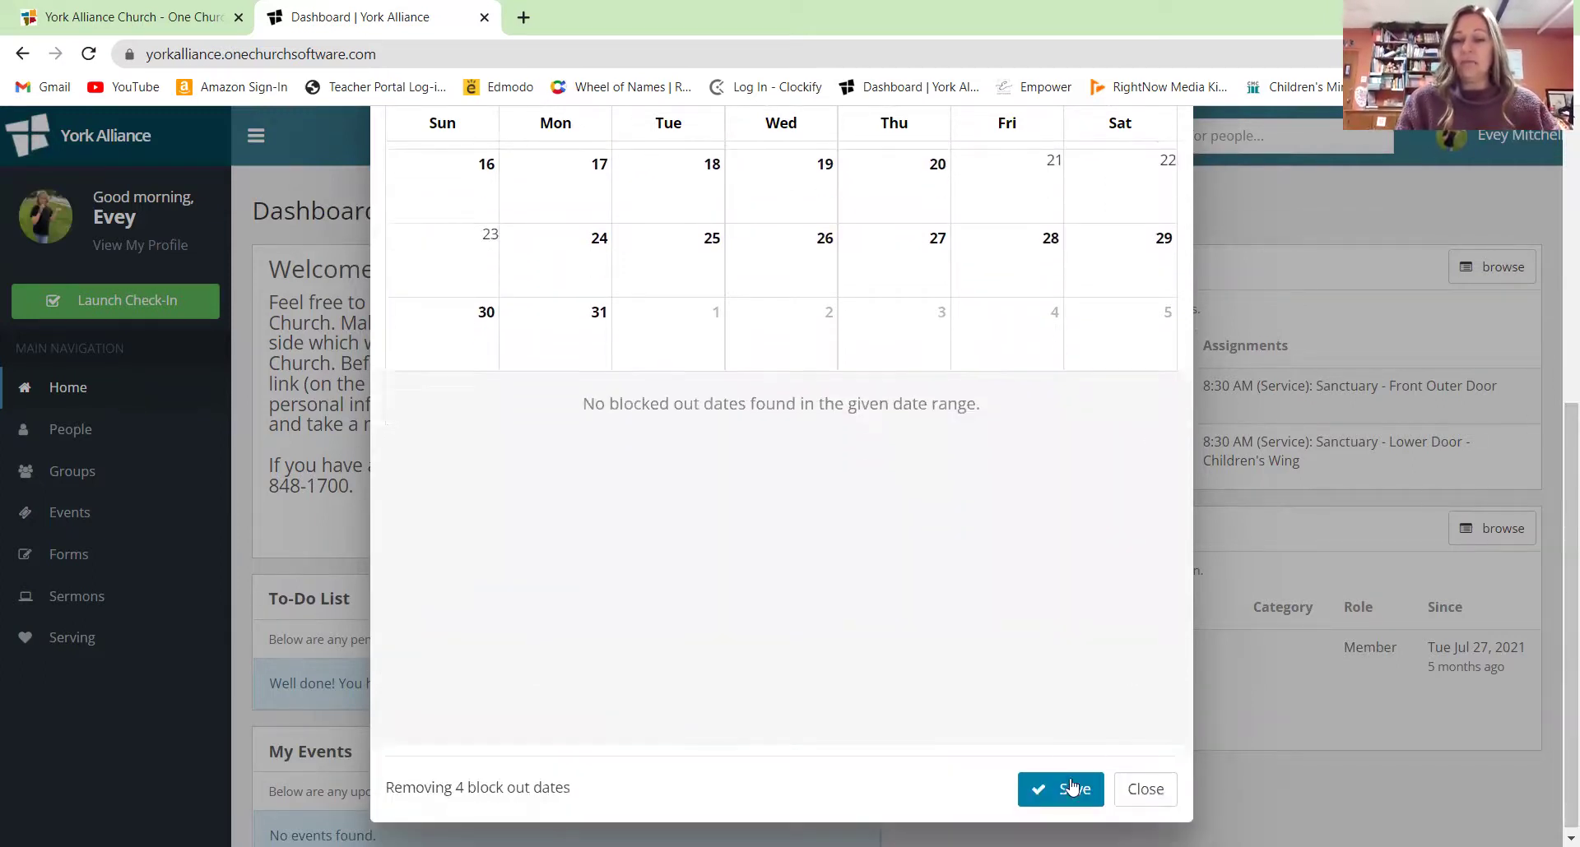
pyautogui.click(1063, 789)
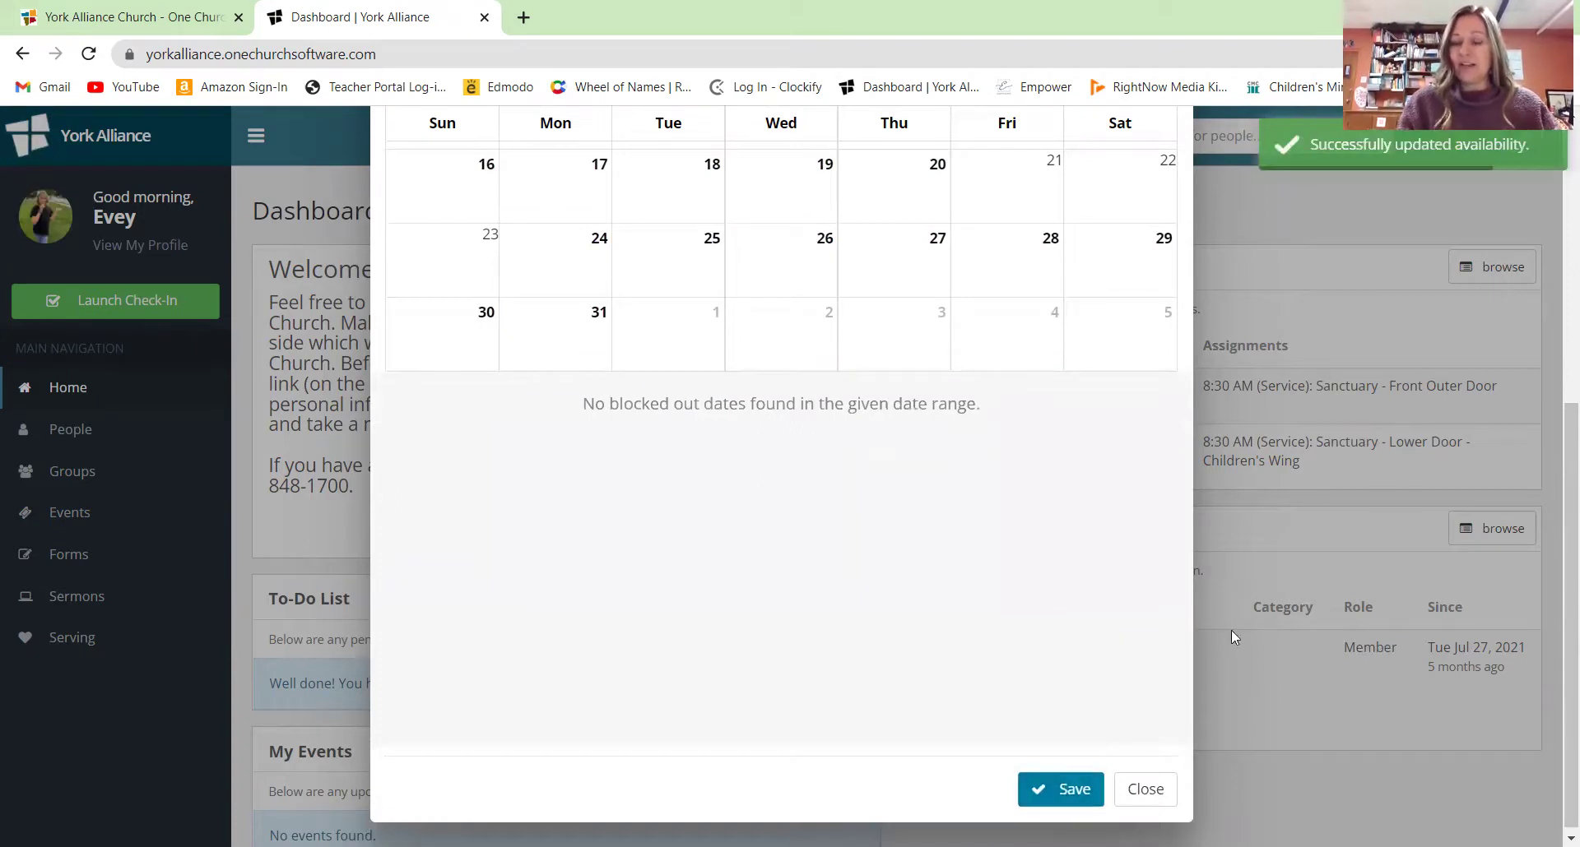
pyautogui.moveTo(1568, 428); pyautogui.dragTo(1558, 154)
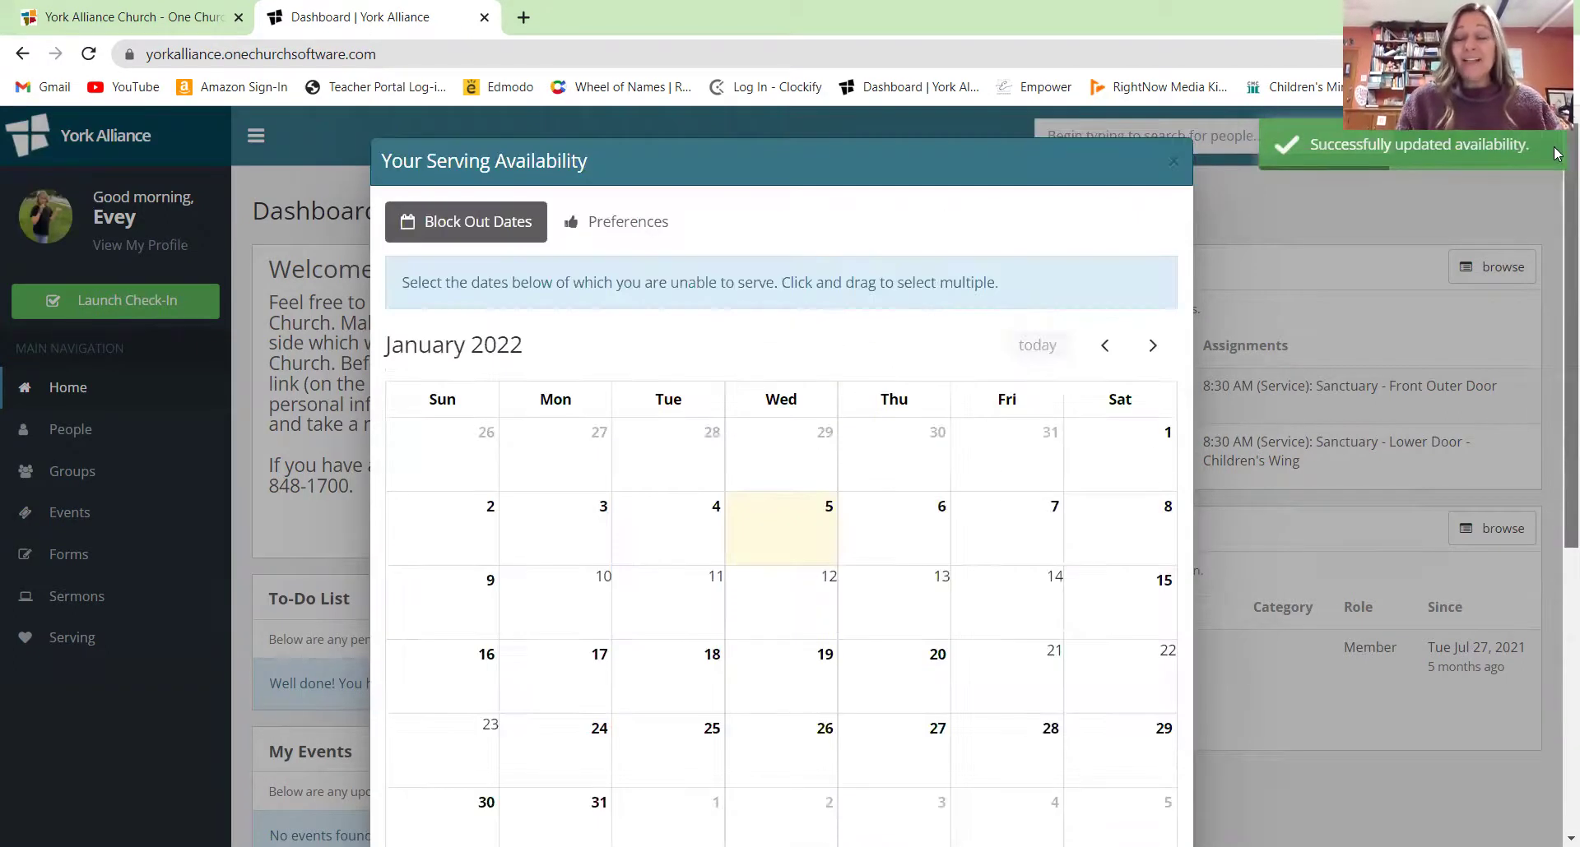
# Close the Your Serving Availability dialog to return to the dashboard.
pyautogui.click(1167, 160)
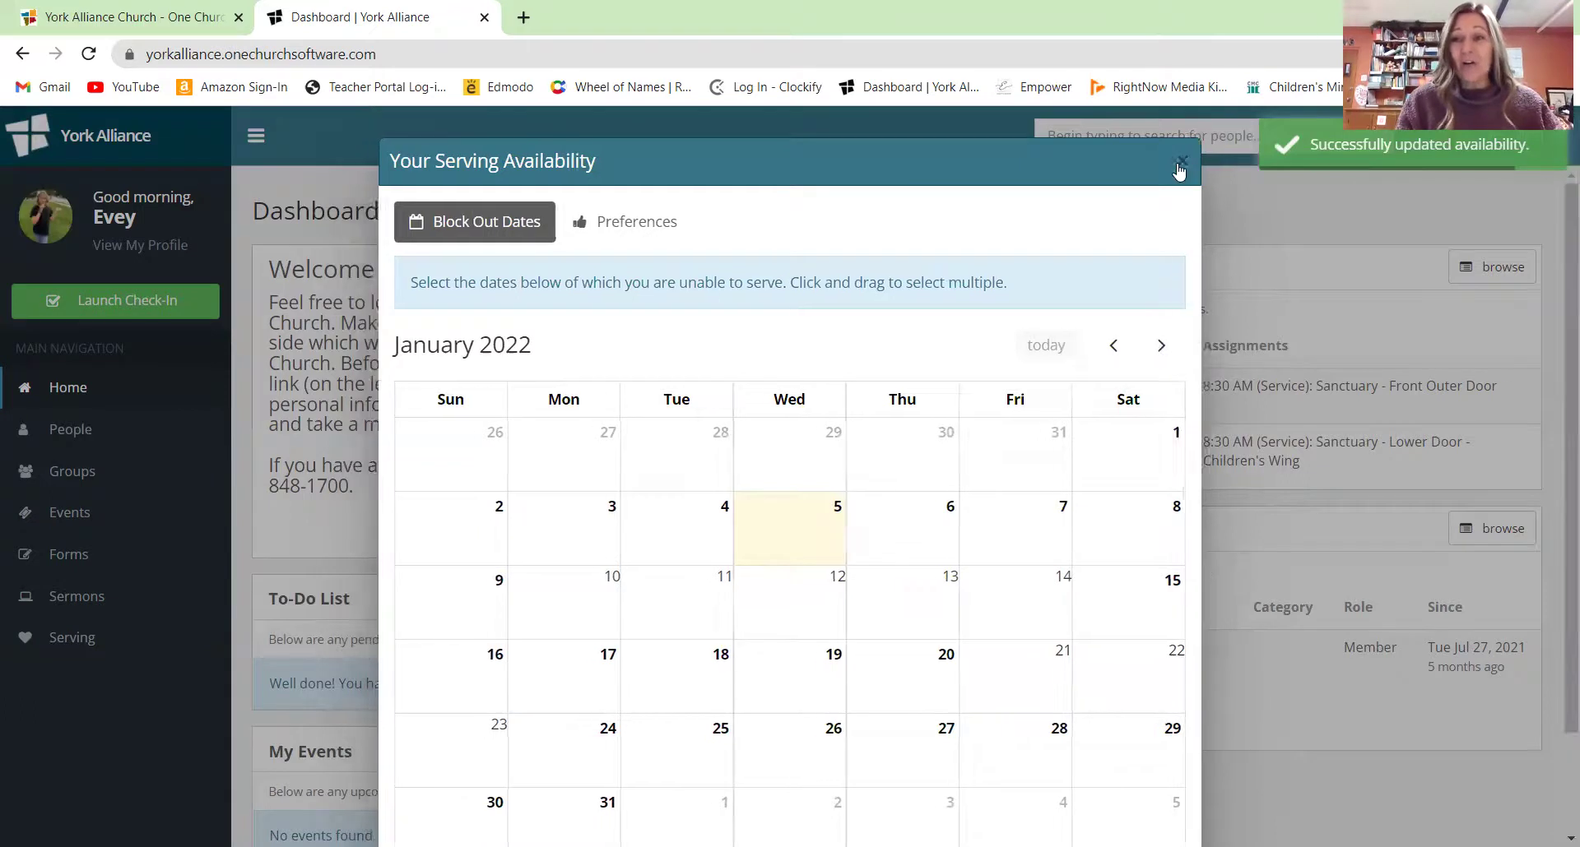